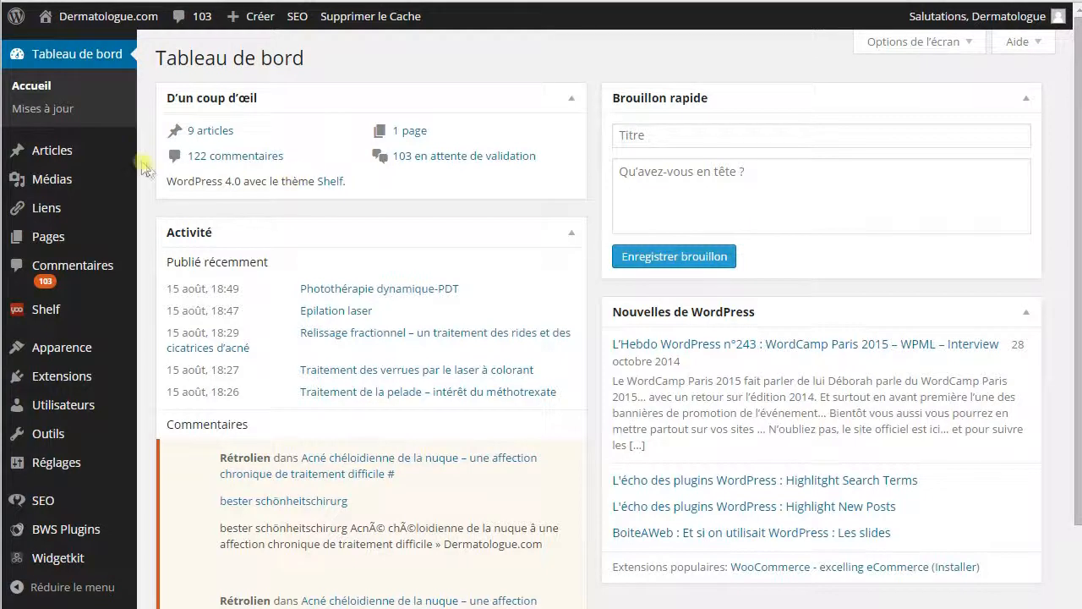
- Start a new post category named "Maladies de la bouche" with the slug maladies-de-la-bouche
mouse_move(106, 152)
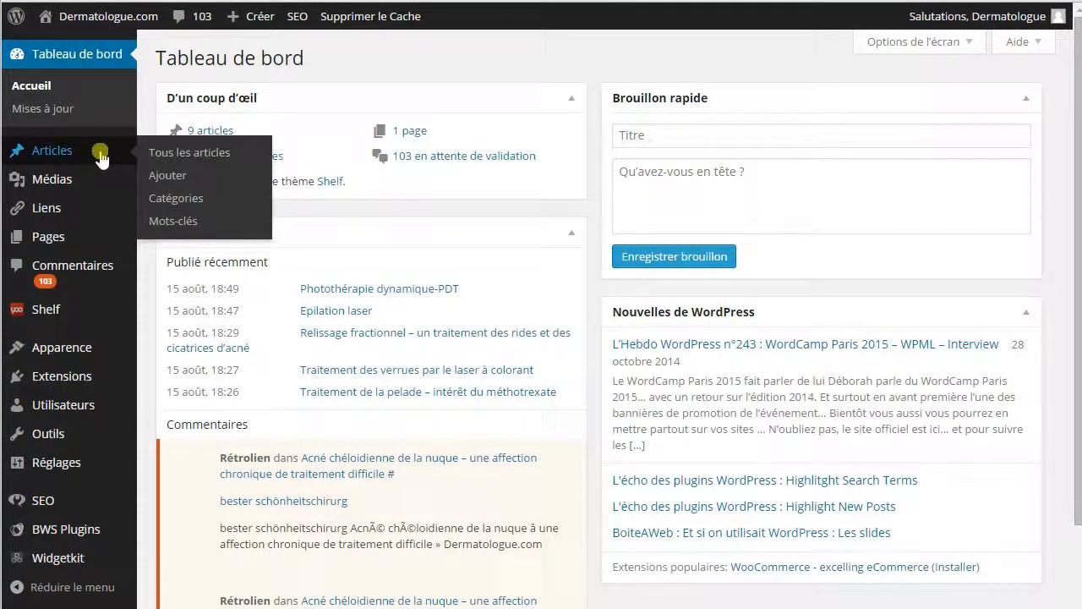
click(173, 199)
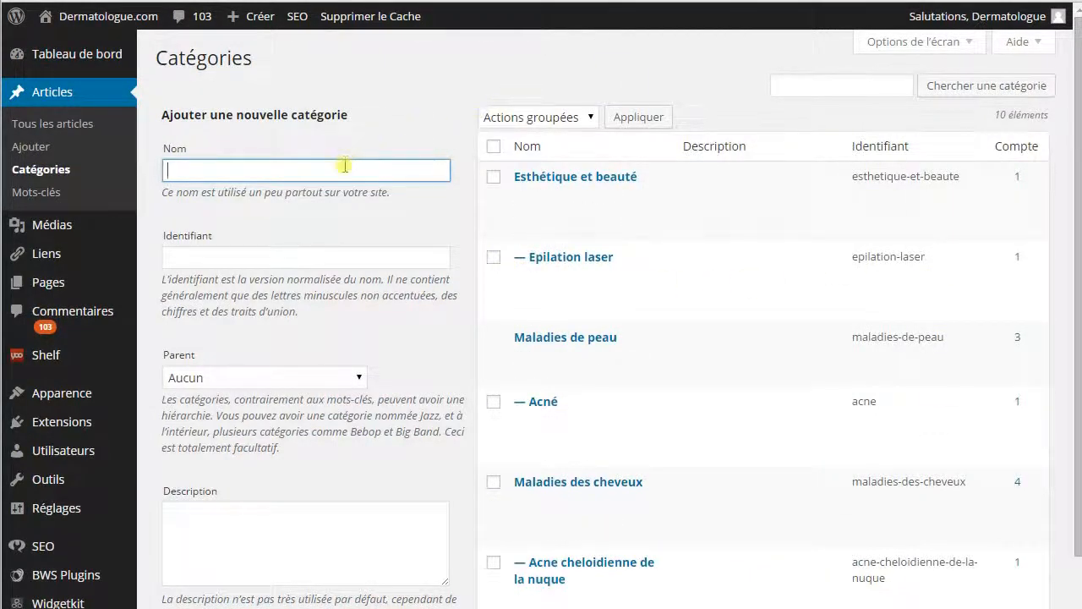
text(Maladies de la bouche)
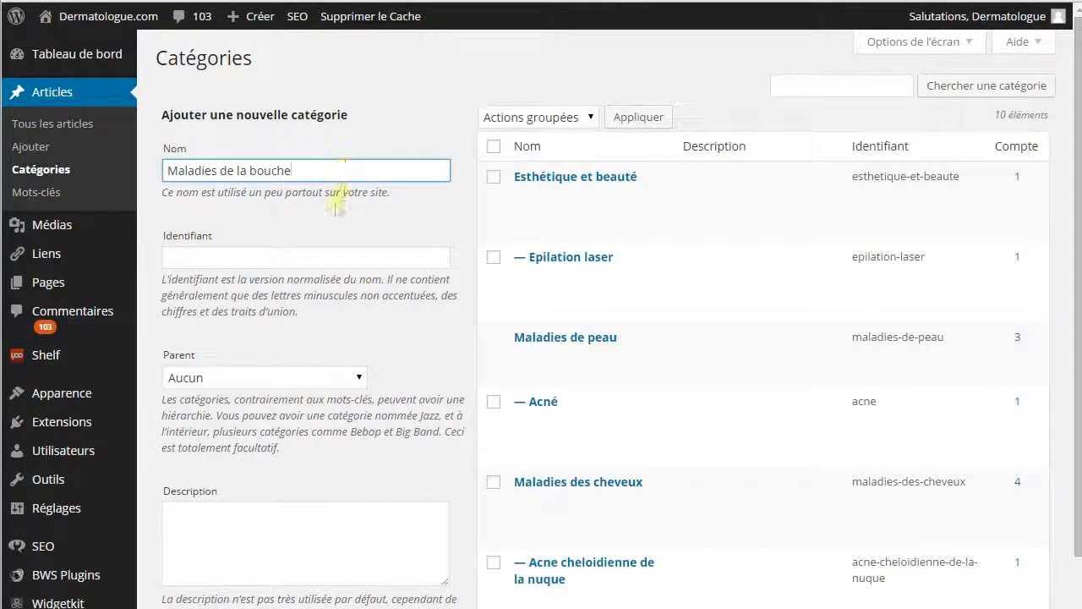
click(250, 256)
text(mala)
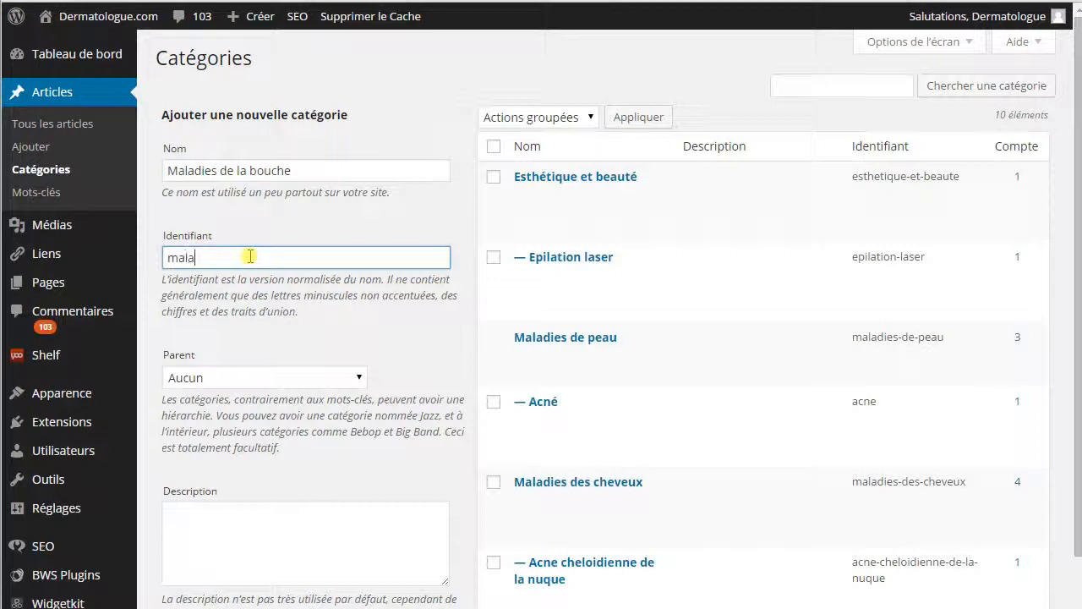
text(dies-de-la-bouche)
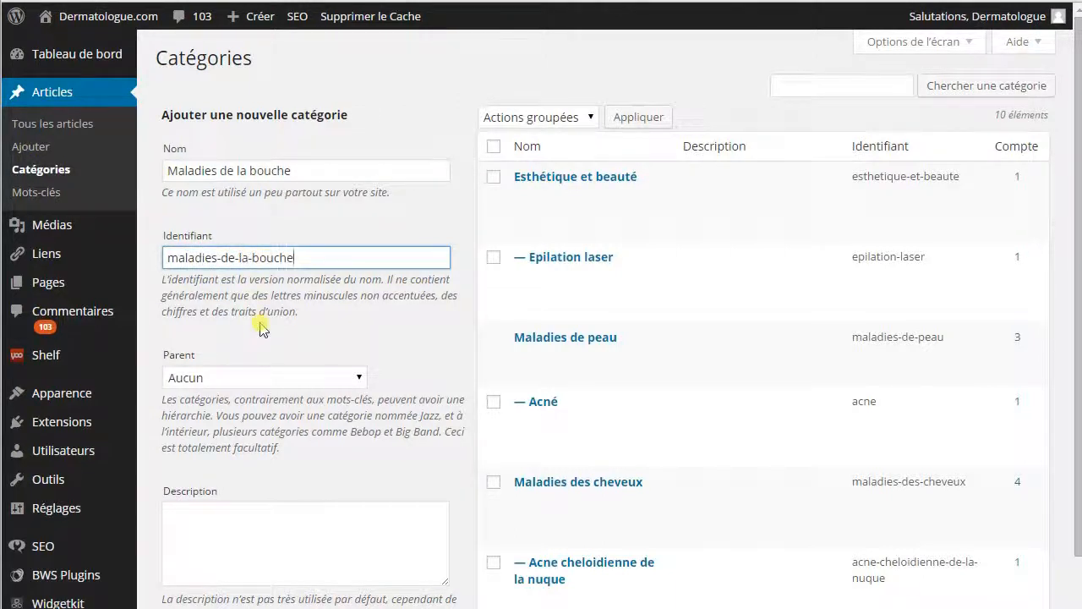
- Keep the parent as Aucun, describe the category as "Catégorie des maladies de la bouche" and add it
click(238, 378)
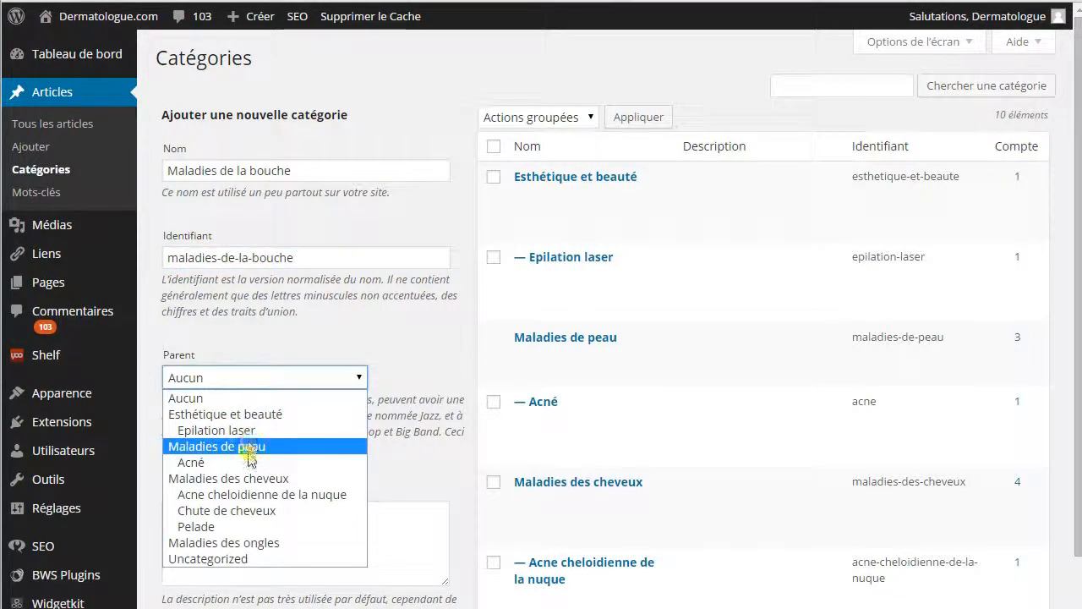
click(234, 375)
click(223, 526)
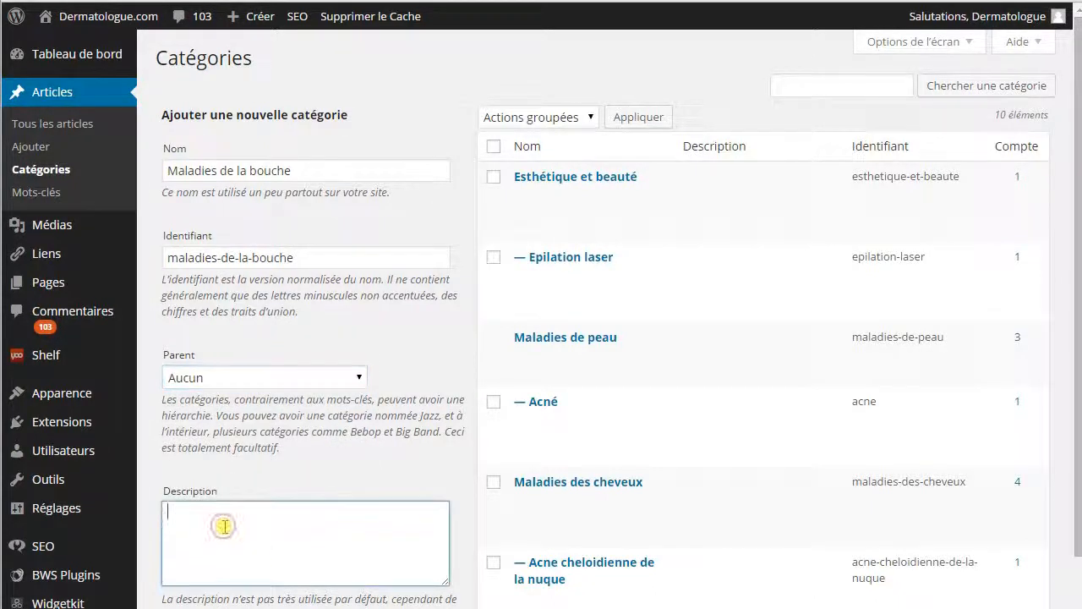
scroll(223, 526, down, 2)
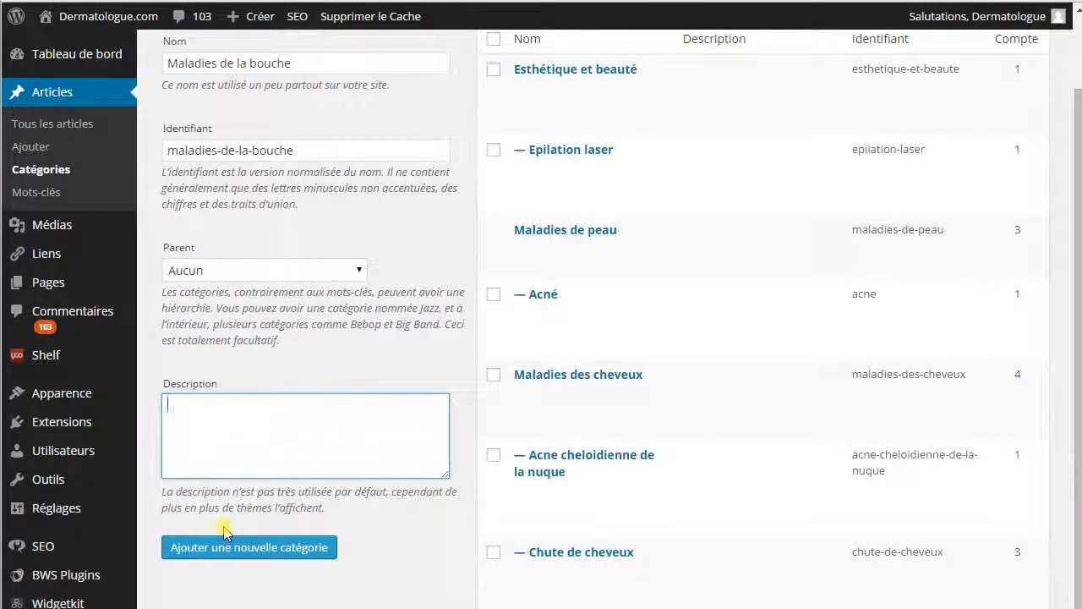
text(Catégorie des maladies de la bouche)
click(235, 550)
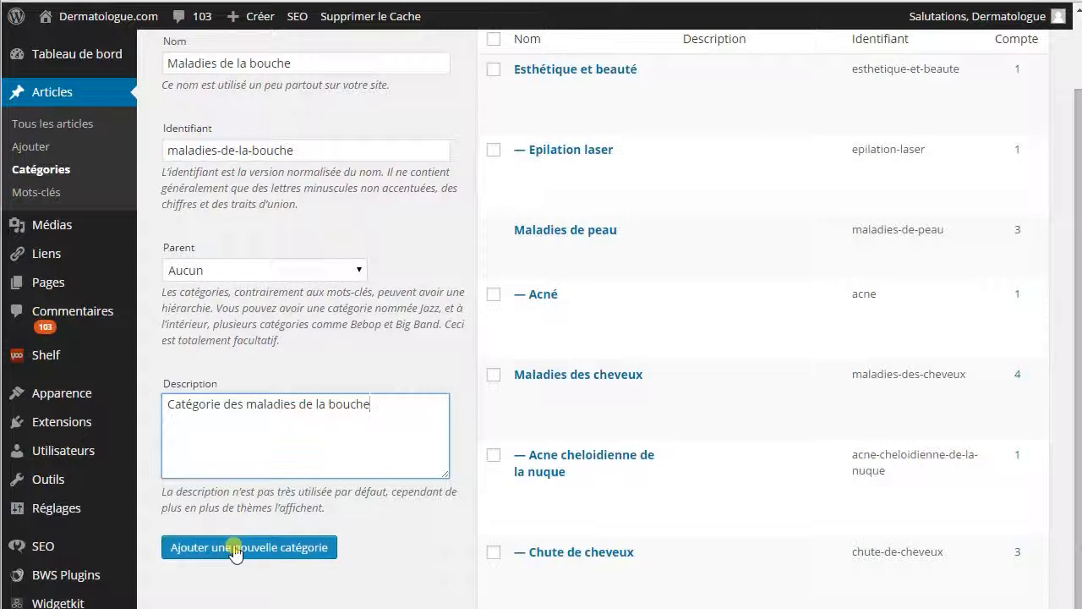
click(233, 551)
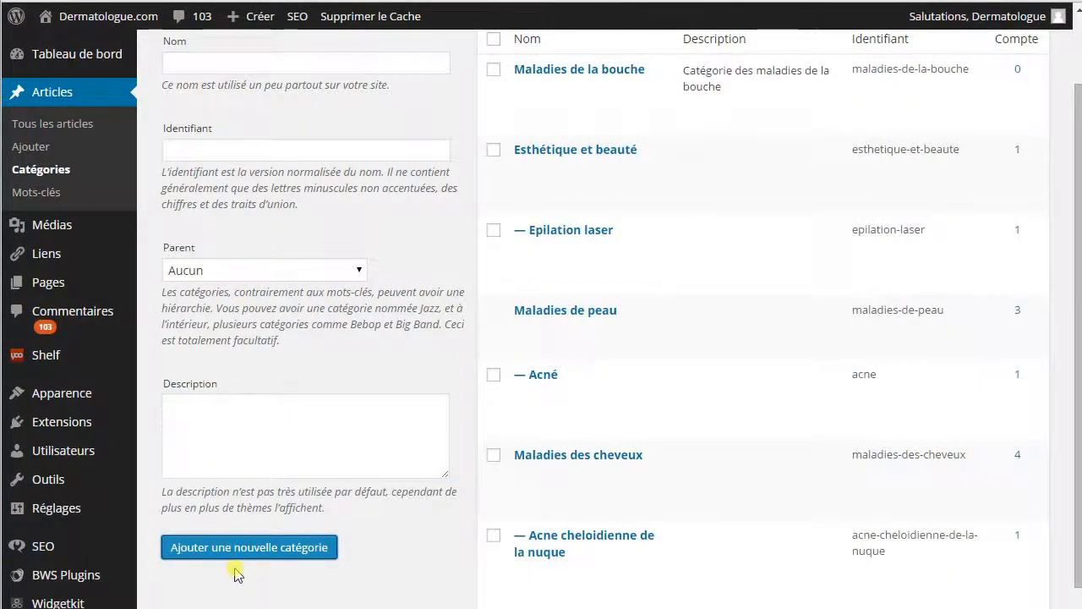
- Create a new article titled "Lichen plan buccal" and assign it to the Maladies de la bouche category
scroll(719, 161, up, 2)
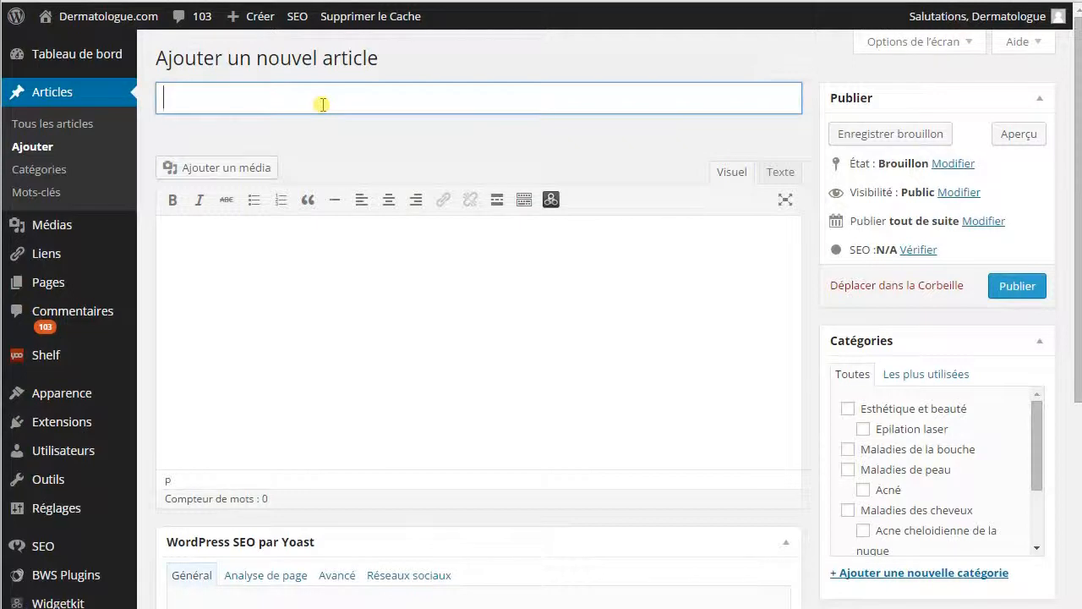
text(chen plan buccal)
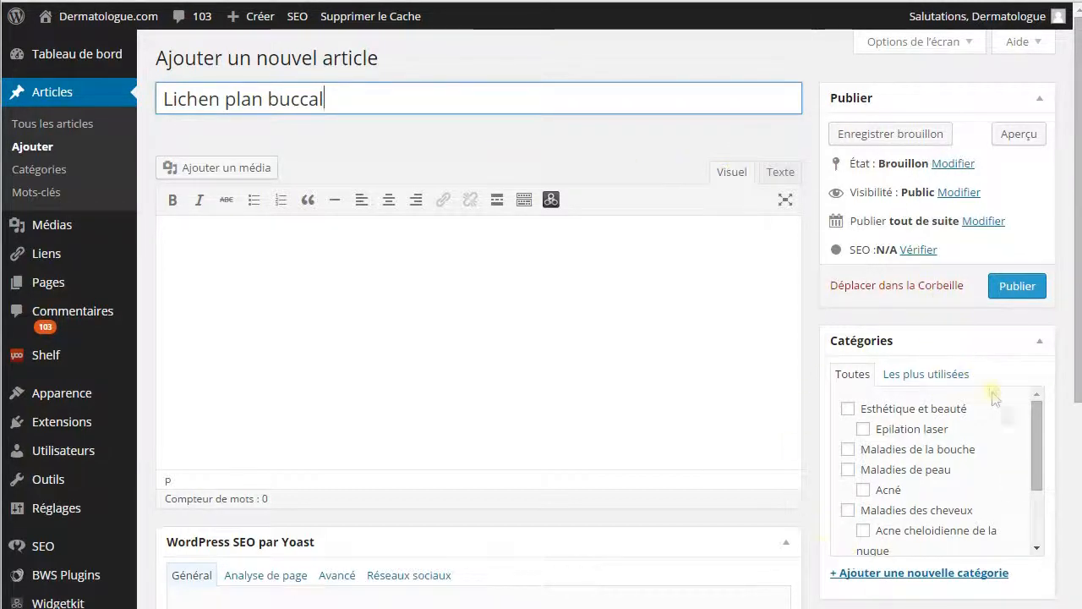
click(848, 452)
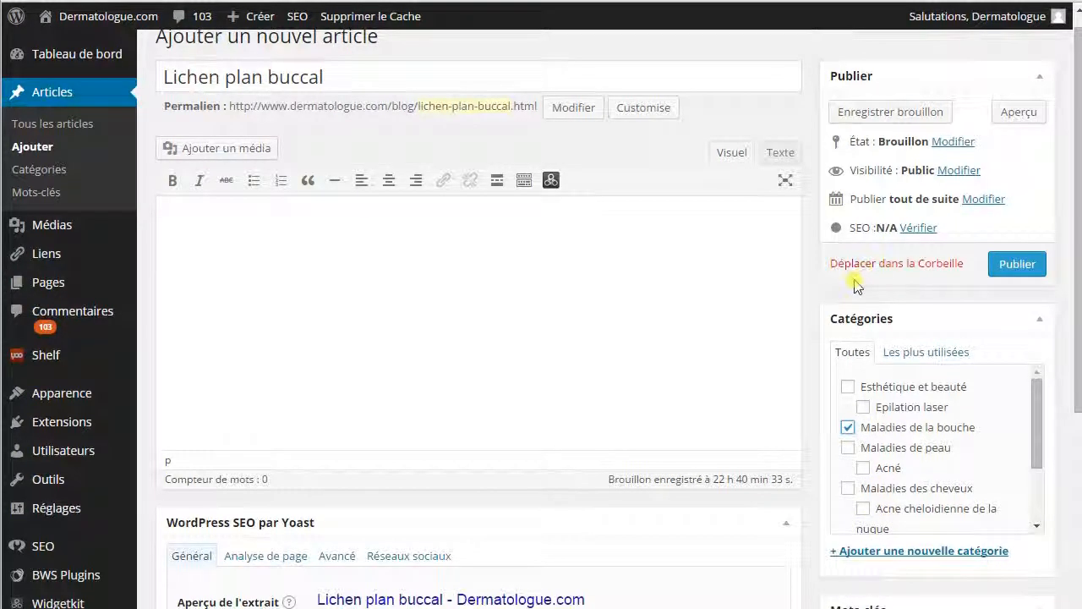
- Review the article's visibility choices and publication date settings, keeping it Public and published immediately
scroll(854, 288, up, 1)
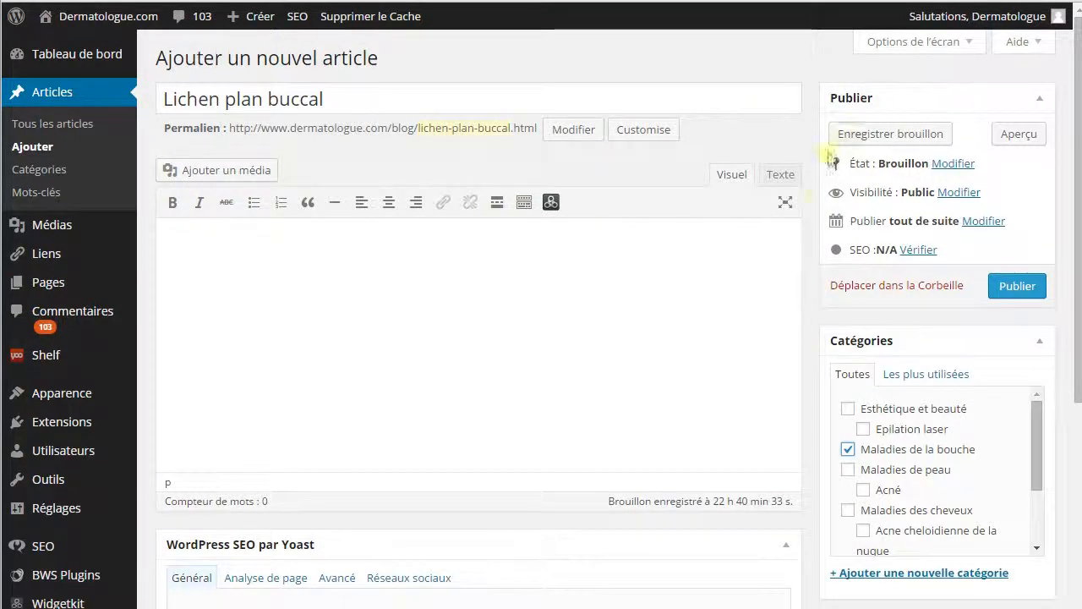
click(964, 194)
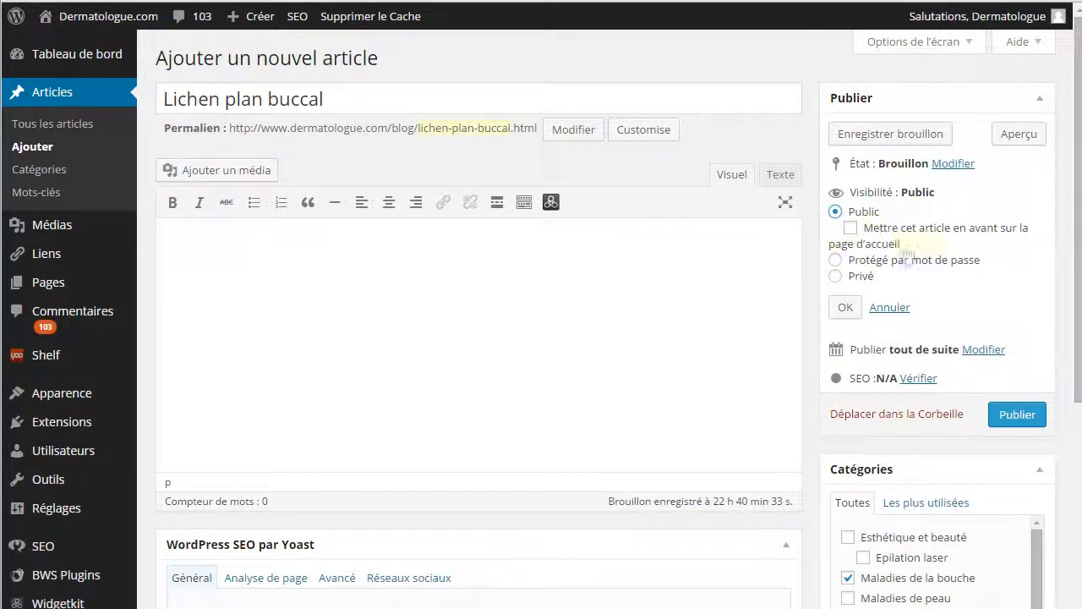
click(837, 262)
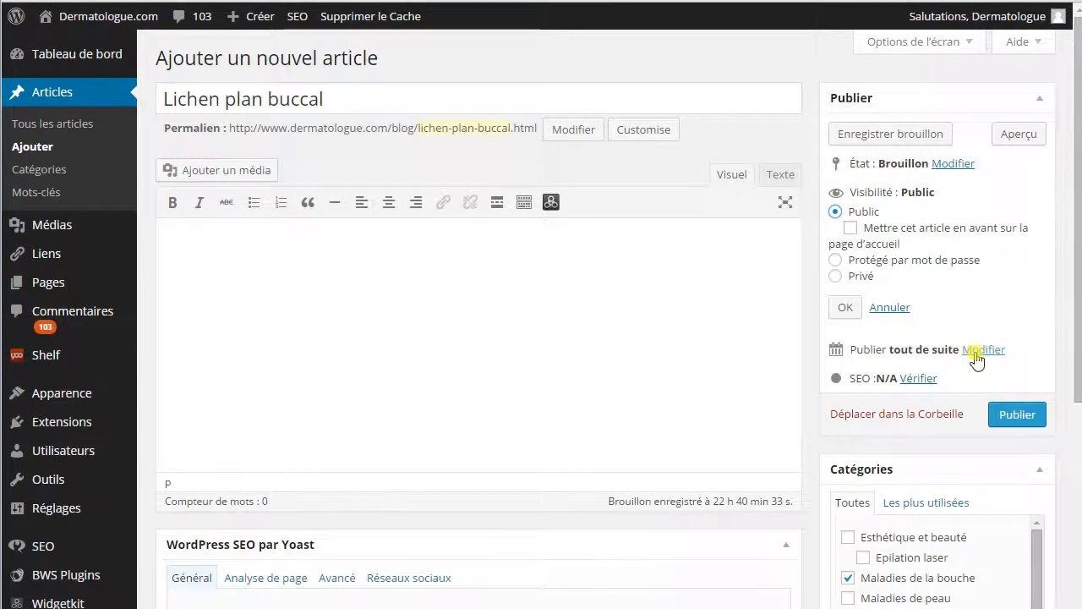
click(974, 352)
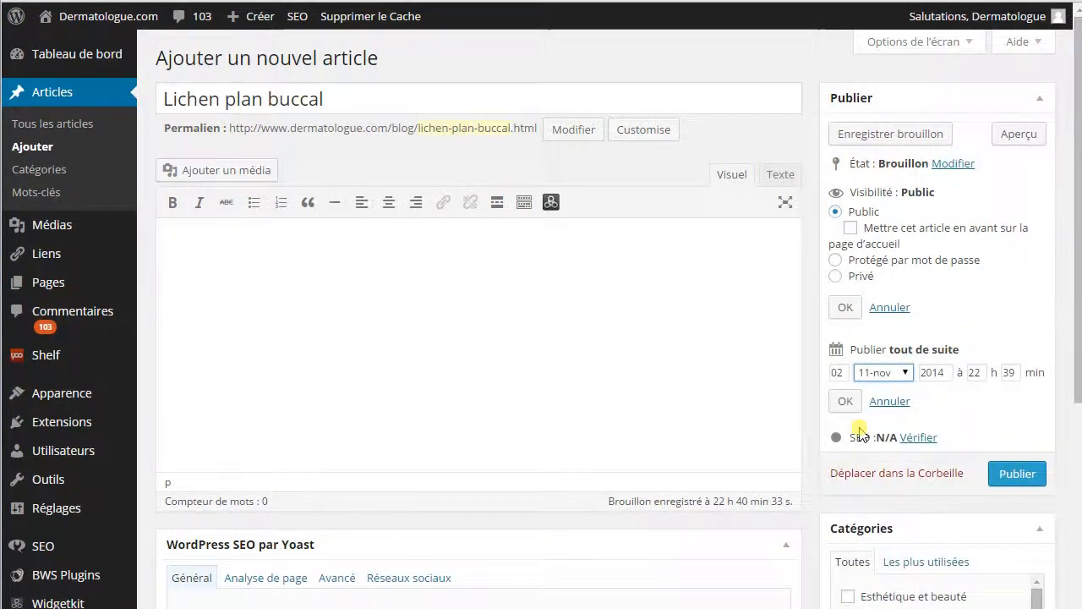
click(886, 406)
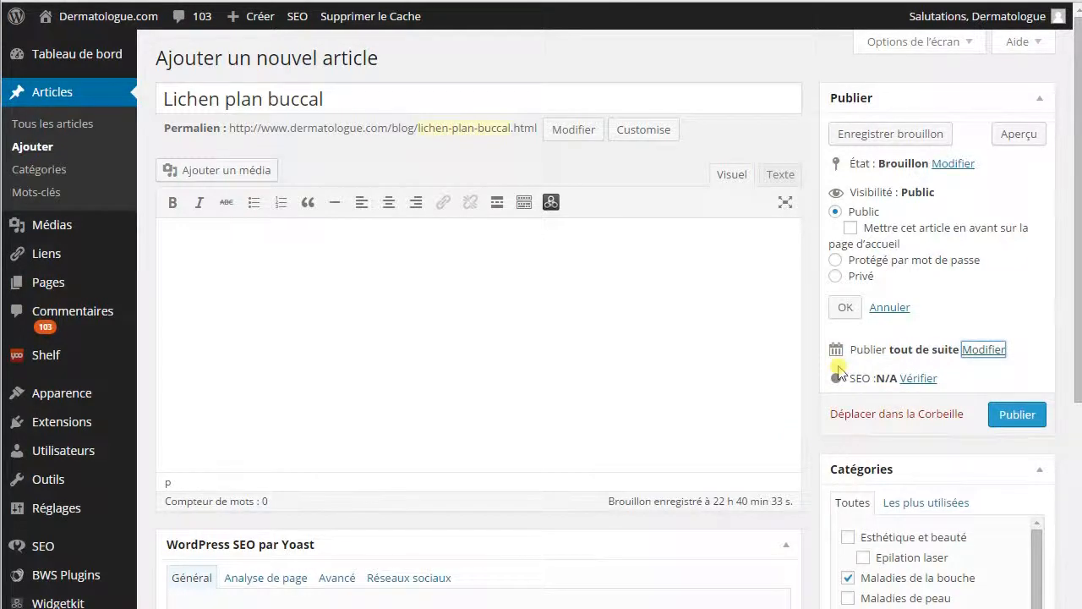
- Open the article's permalink slug for editing and confirm it as lichen-plan-buccal
click(412, 227)
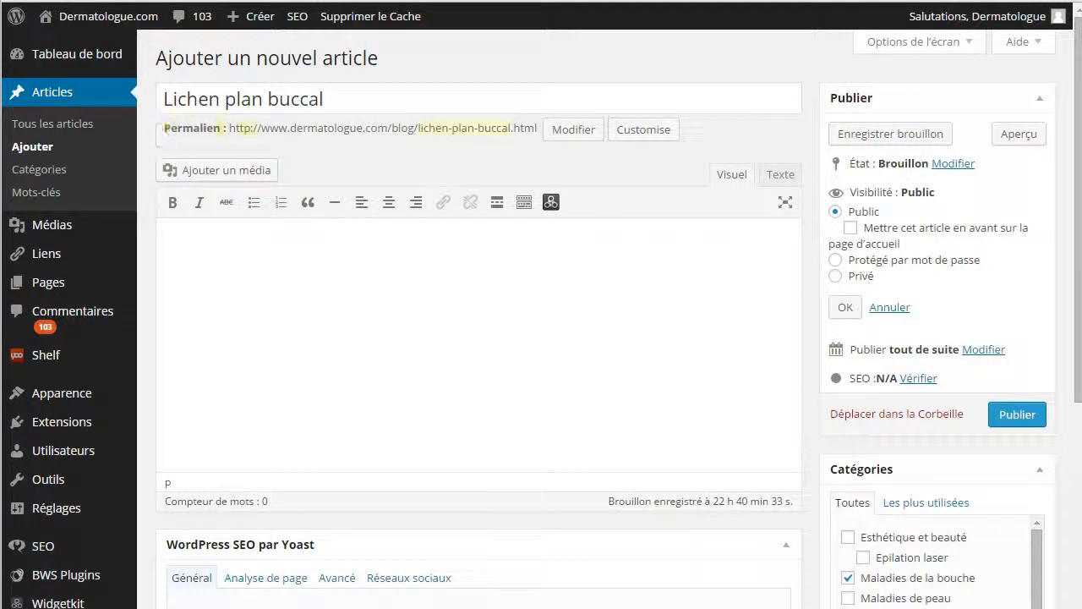
double_click(175, 128)
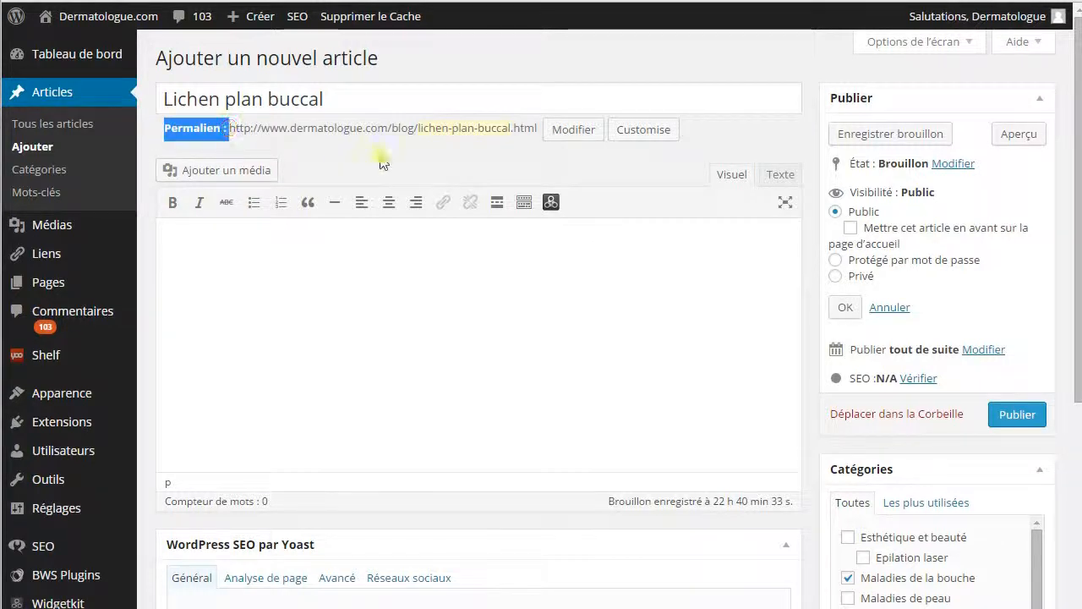
click(394, 128)
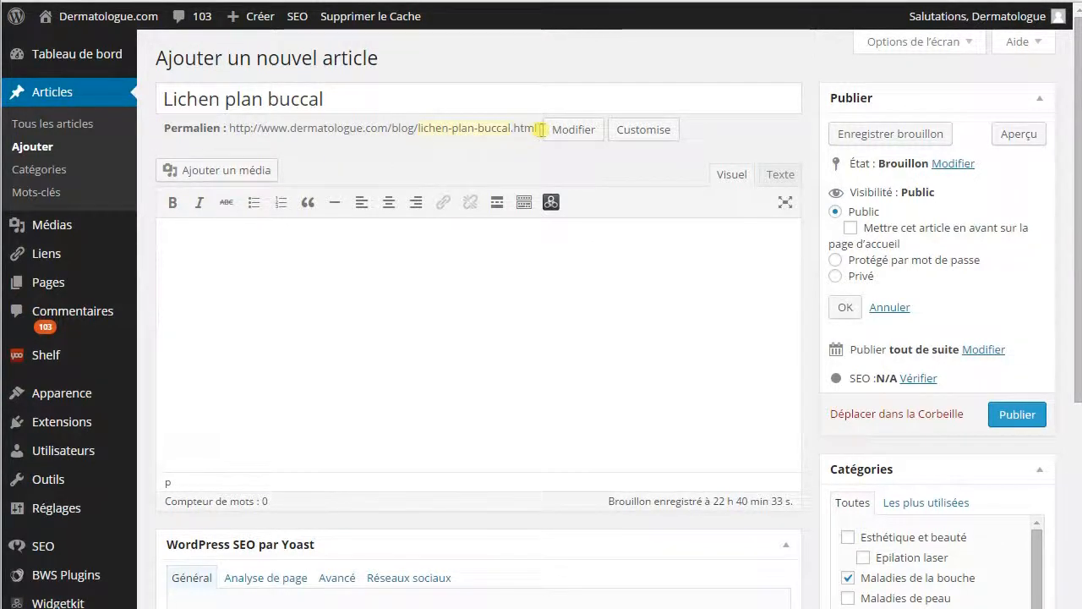
click(585, 132)
mouse_move(534, 130)
mouse_down()
mouse_move(406, 116)
mouse_move(536, 113)
mouse_up()
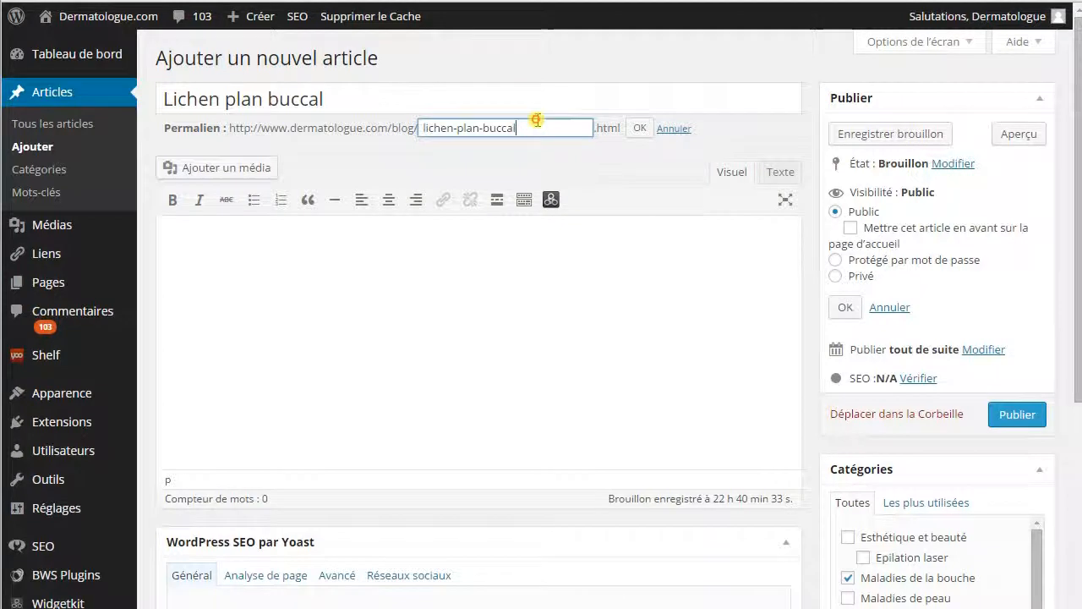
click(640, 131)
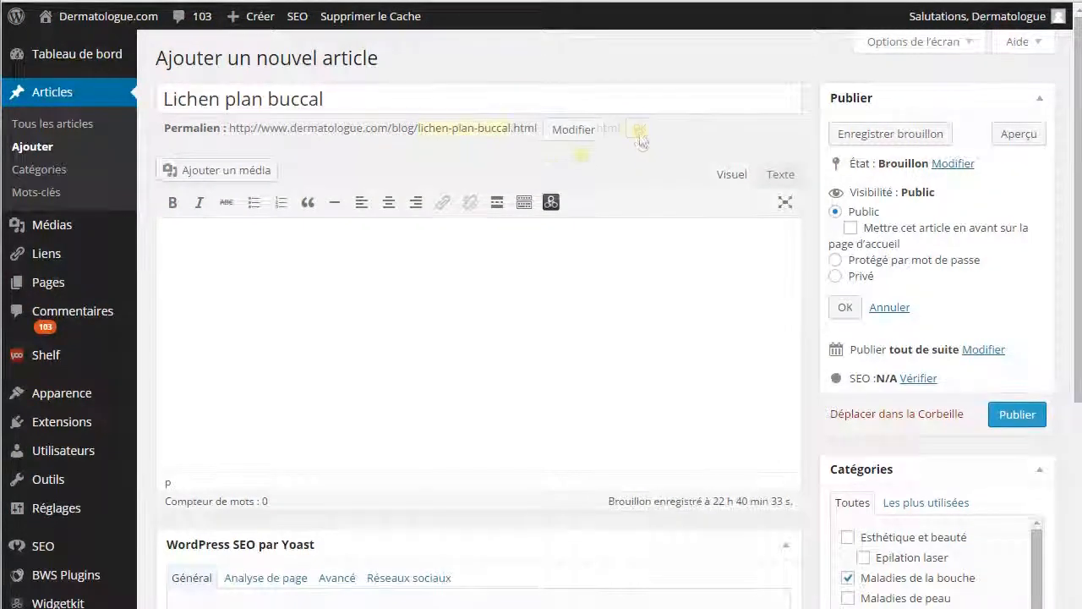
- Enter "Texte de l'article" as the article body and replace it with the full text beginning "Le lichen plan atteint fréquemment la bouche."
click(297, 254)
text(Texte de)
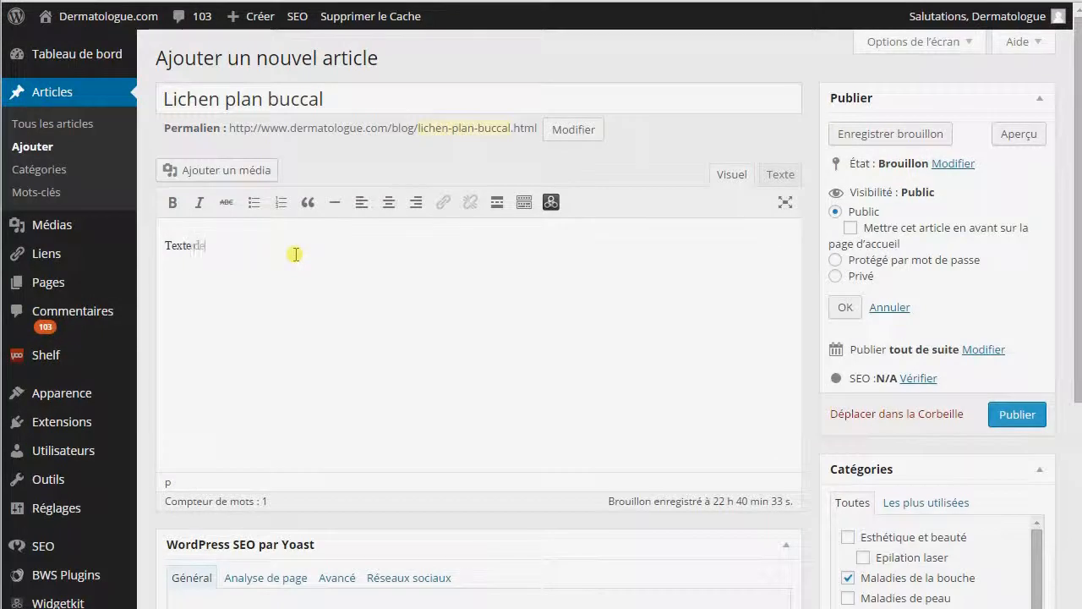
text( l'article)
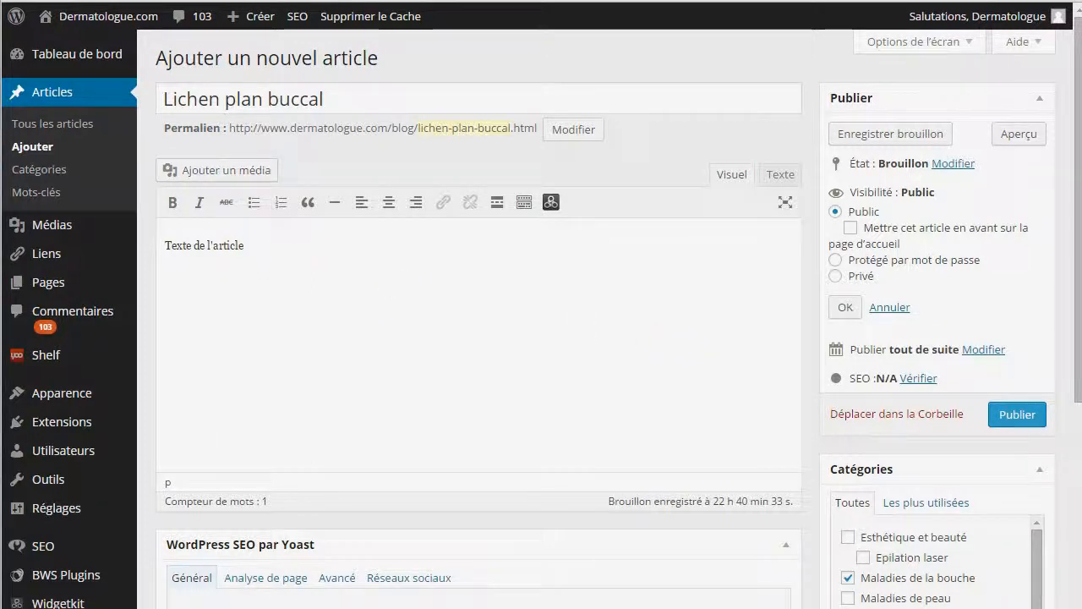
drag(335, 243, 114, 222)
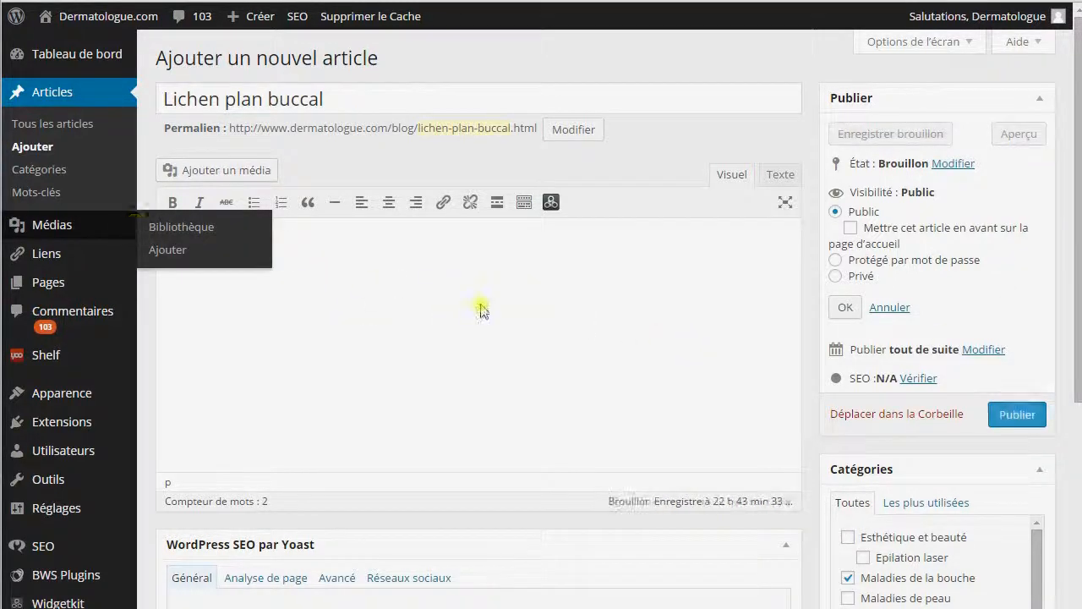
text(Le lichen plan atteint fréquemment la bouche. Le lichen plan buccal est le plus souvent isolé et bénin, environ 30-70% des personnes ayant un lichen plan cutané présentent des lésions buccales. Les lésions de la muqueuse buccale ont l'aspect blanc réticulé rappelant les stries blanches observées sur le lichen plan cutané. Elles sont localisées sur les joues, mais peuvent également apparaitre sur la langue, les lèvres ou les gencives. Le lichen buccal est plus chronique que le lichen plan cutané. Outre les plaques blanches classiques, le lichen plan buccal peut prendre d'autres formes comme des plaques rouges ou des plaies qui peuvent être douloureuses. Les formes de lichen qui comportent une plaie chronique nécessitent un traitement énergique et une surveillance attentive.)
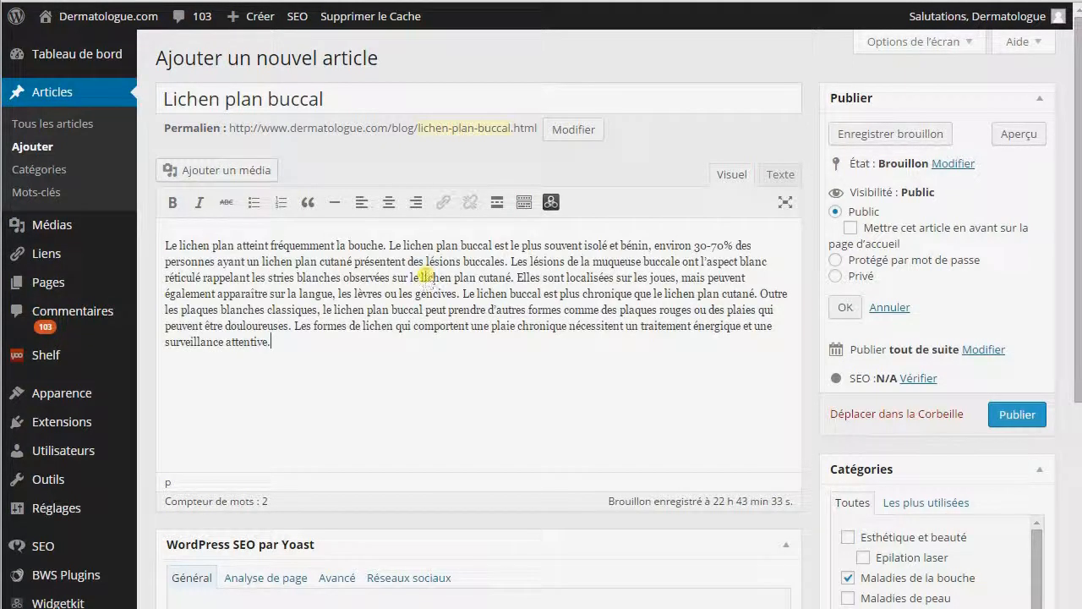
- Start new paragraphs at "Le lichen plan buccal est" and "Elles sont localisées", and insert line breaks before "Outre les plaques" and "Les formes de lichen"
click(391, 243)
key(Return)
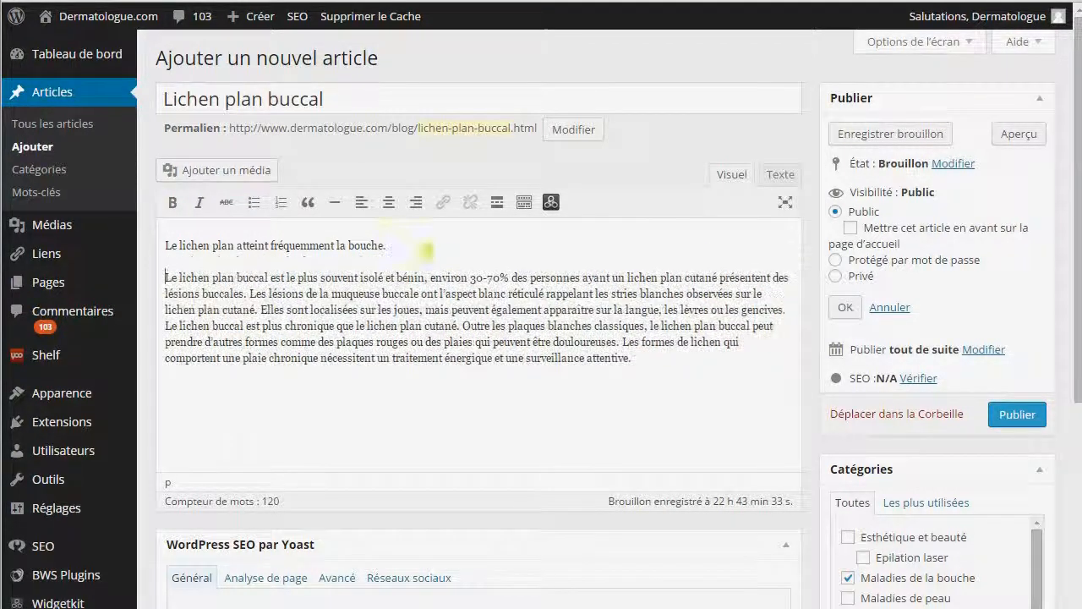
click(258, 309)
key(Return)
click(367, 357)
key(shift+Return)
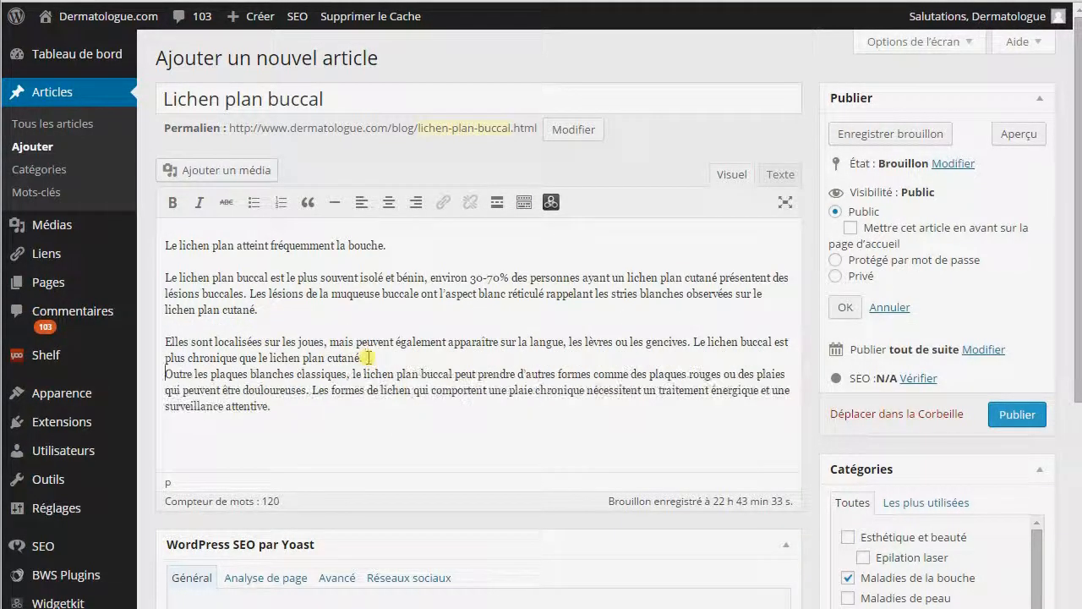
click(313, 390)
key(shift+Return)
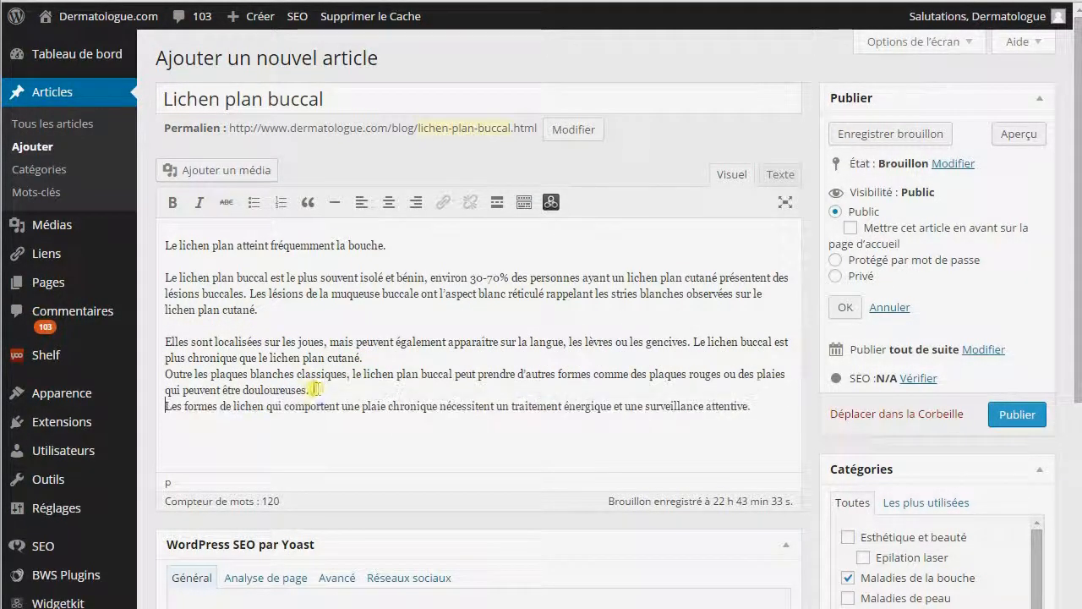
- Make the second paragraph bold and the two sentences starting at "Elles sont localisées" italic
click(370, 358)
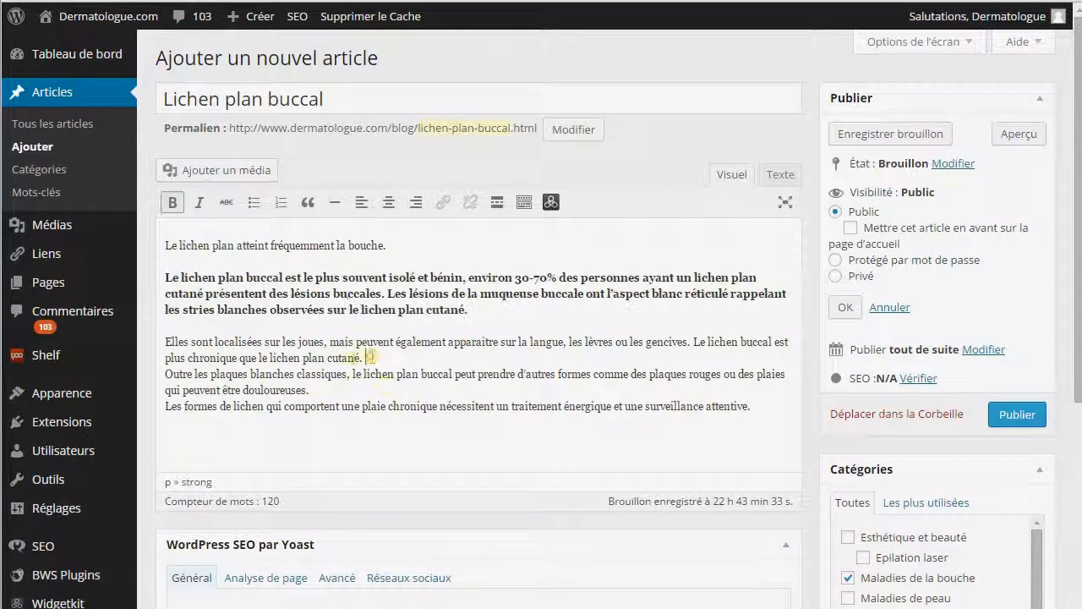
drag(370, 357, 148, 342)
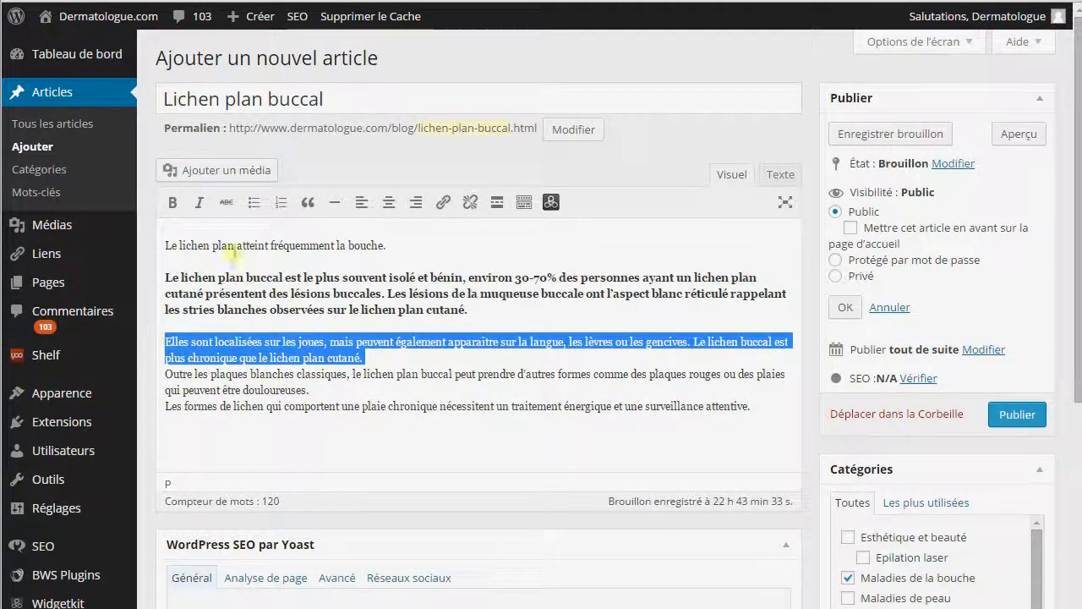
click(199, 206)
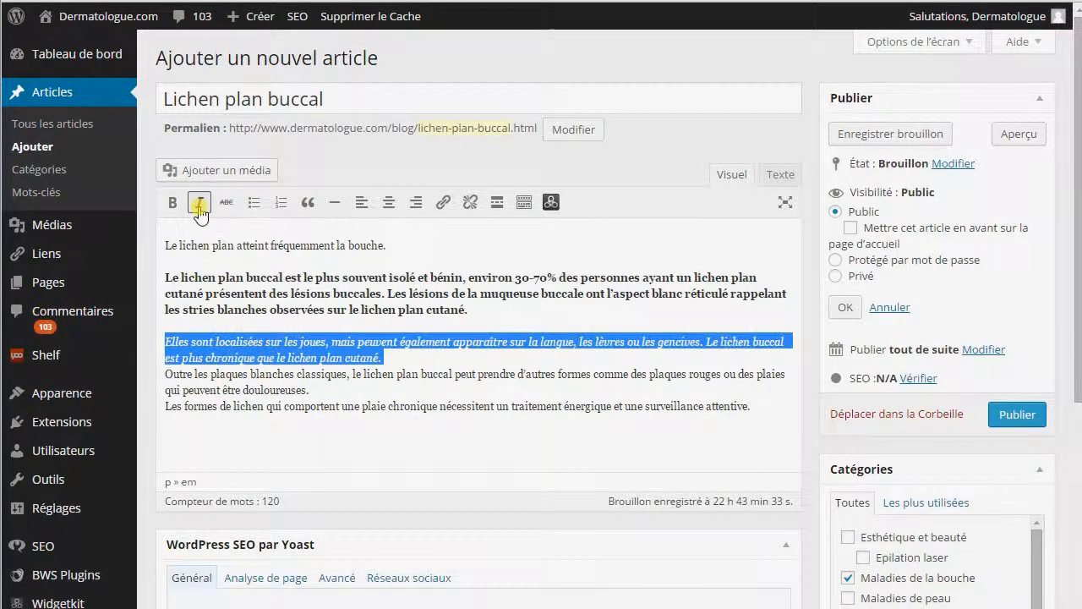
click(412, 369)
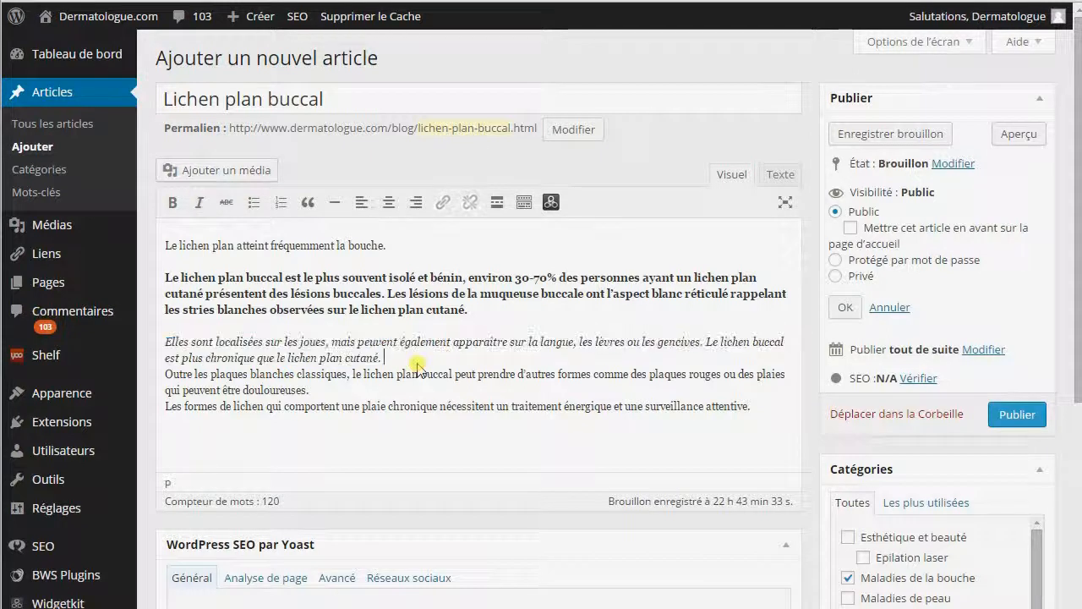
- Strike through the words "Le lichen plan" at the start of the first paragraph
drag(165, 246, 234, 246)
click(227, 203)
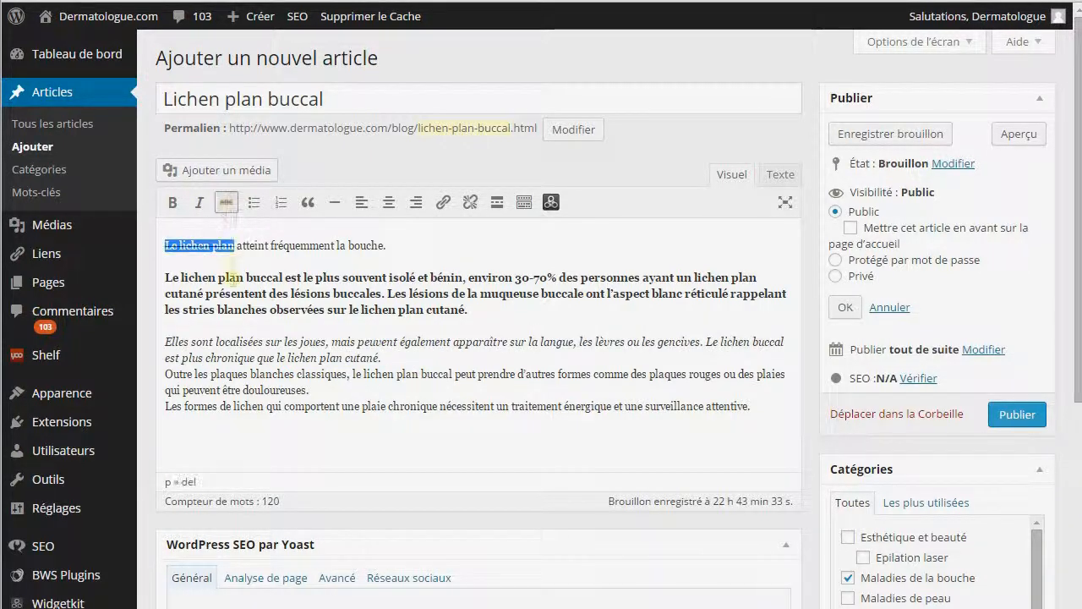
- Remove the strikethrough from "Le lichen plan" and add a bulleted list of "Point n°1", "Point n°2" and "etc..." below the last paragraph
click(234, 278)
click(747, 418)
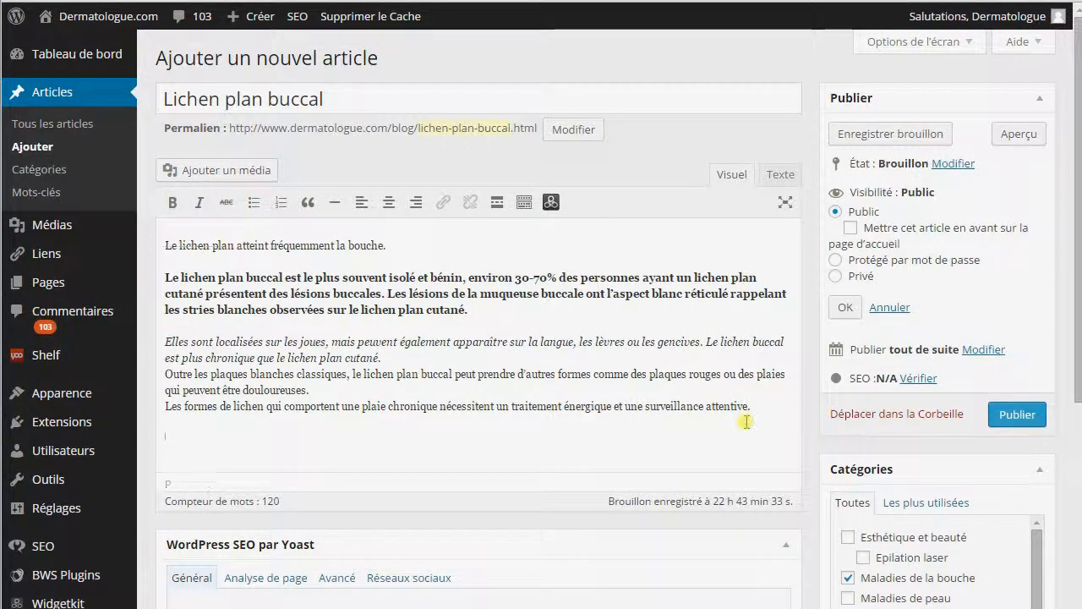
key(Return)
click(253, 203)
text(Point n°1)
key(Return)
text(t n°2)
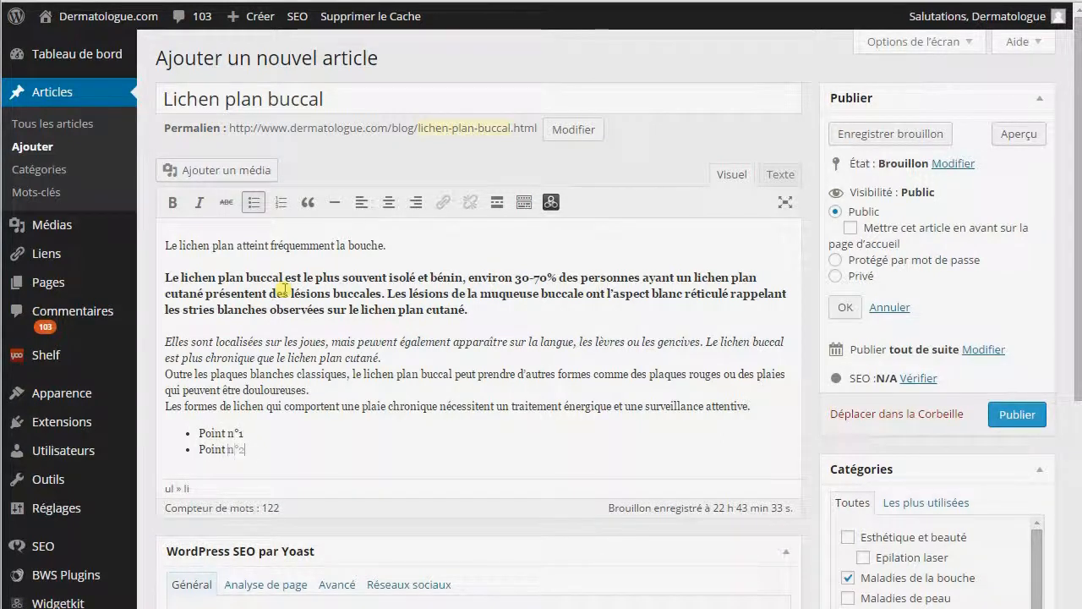
key(Return)
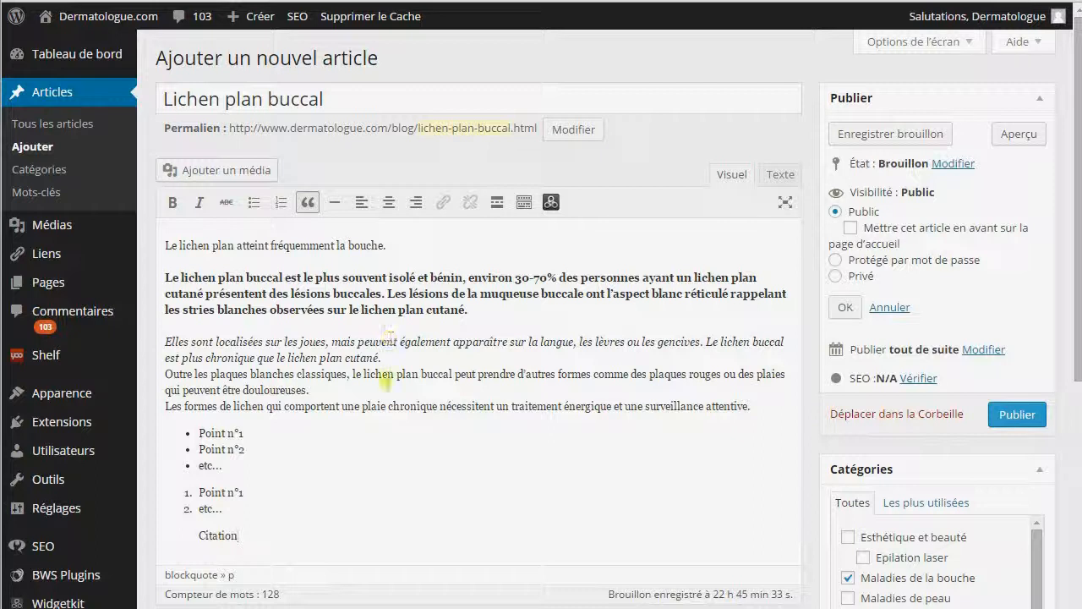
- Below the bullets, add a numbered list of "Point n°1" and "etc...", and a "Citation" block quote with a horizontal line beneath it
key(Return)
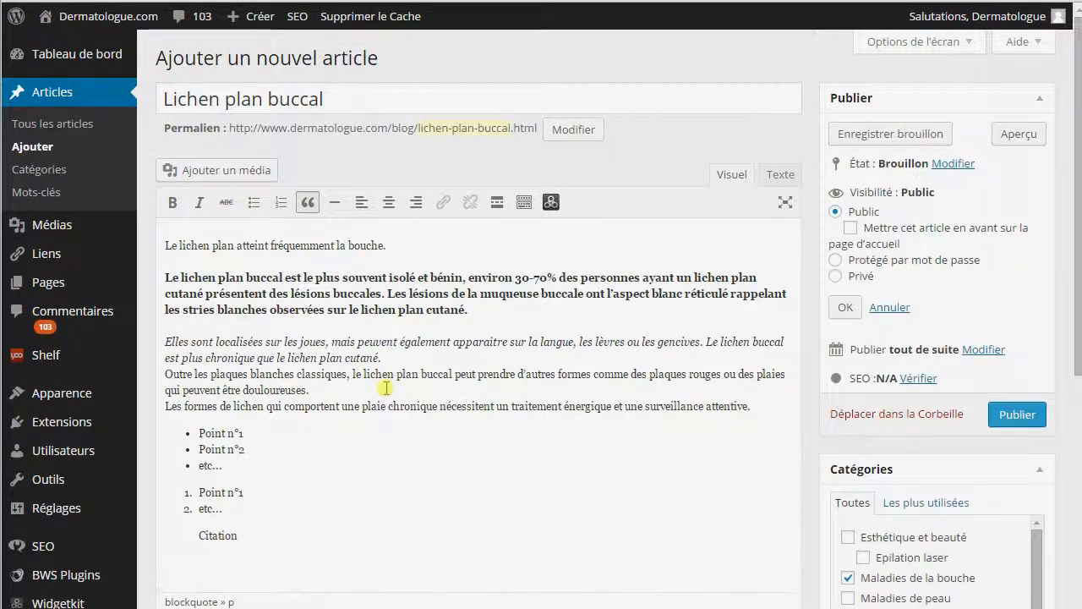
click(329, 205)
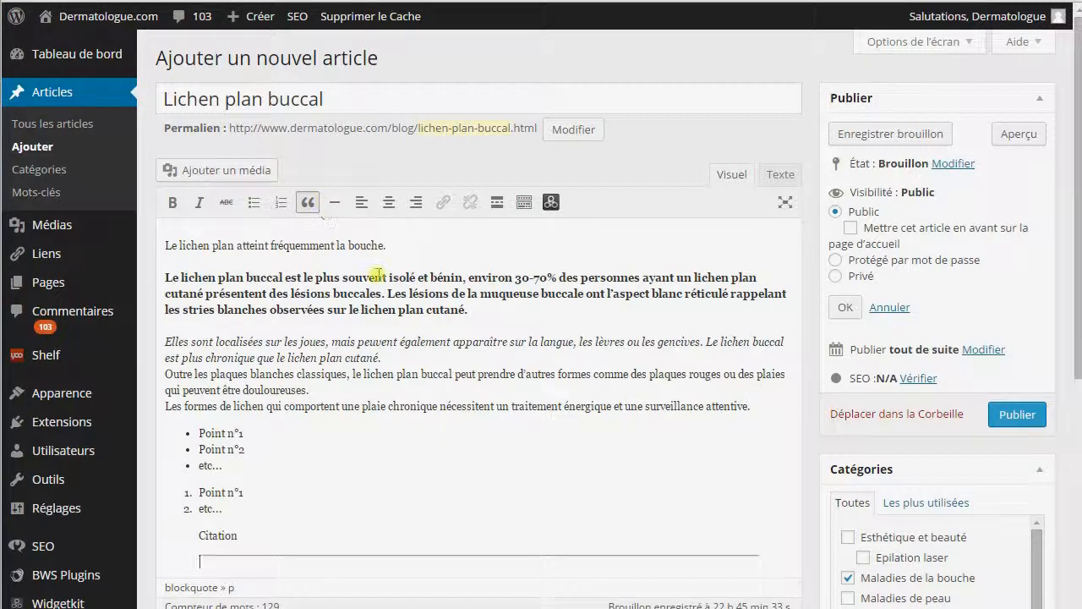
scroll(371, 439, down, 1)
key(shift+Home)
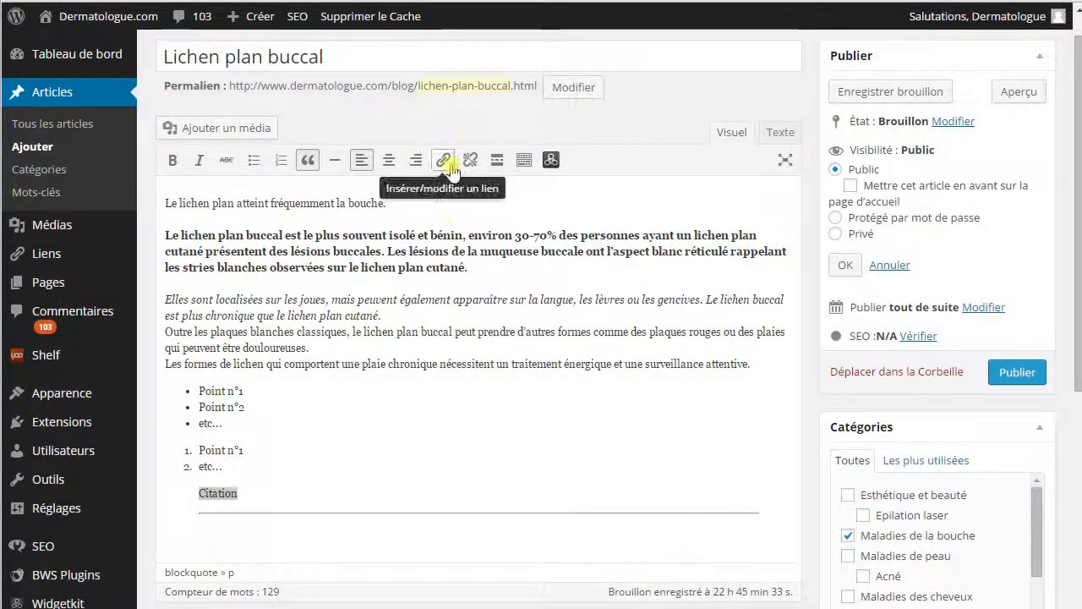
click(443, 160)
click(483, 375)
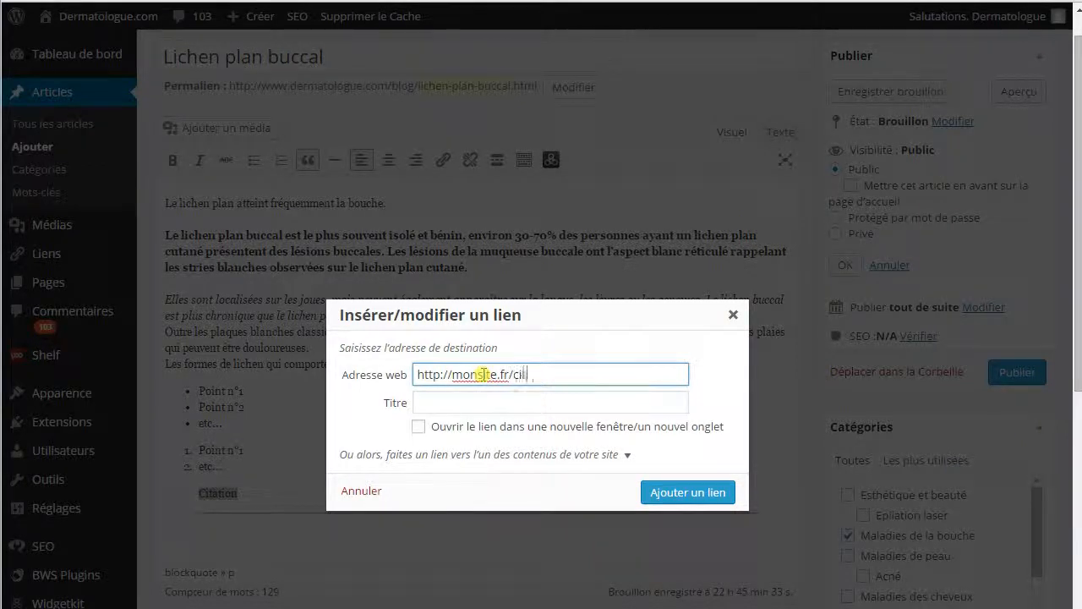
text(monsite.fr/citation.html)
key(Tab)
text(Ci)
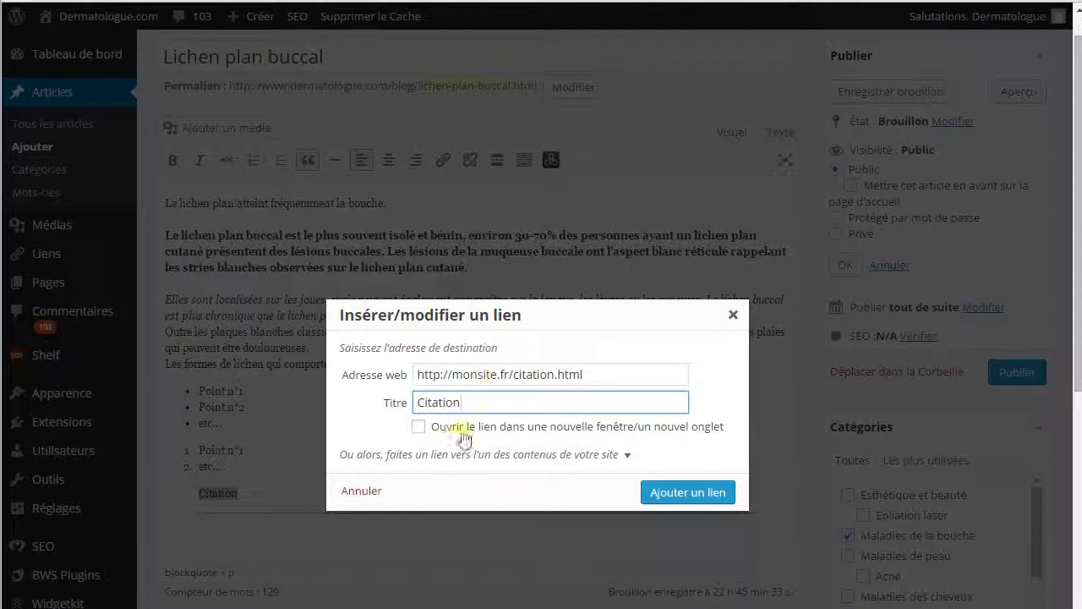
click(419, 428)
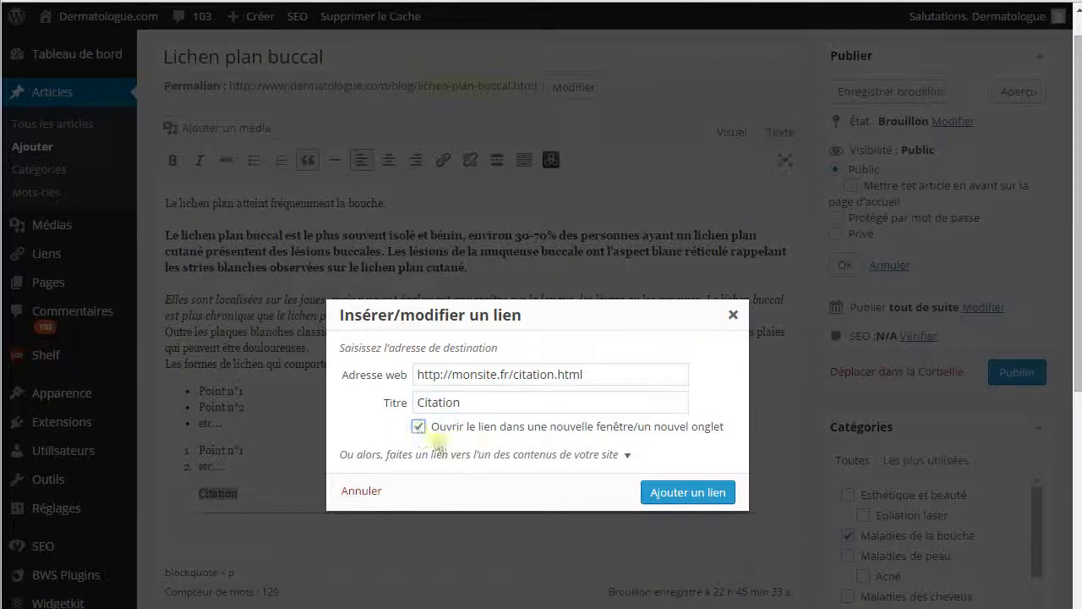
click(630, 457)
scroll(575, 454, down, 5)
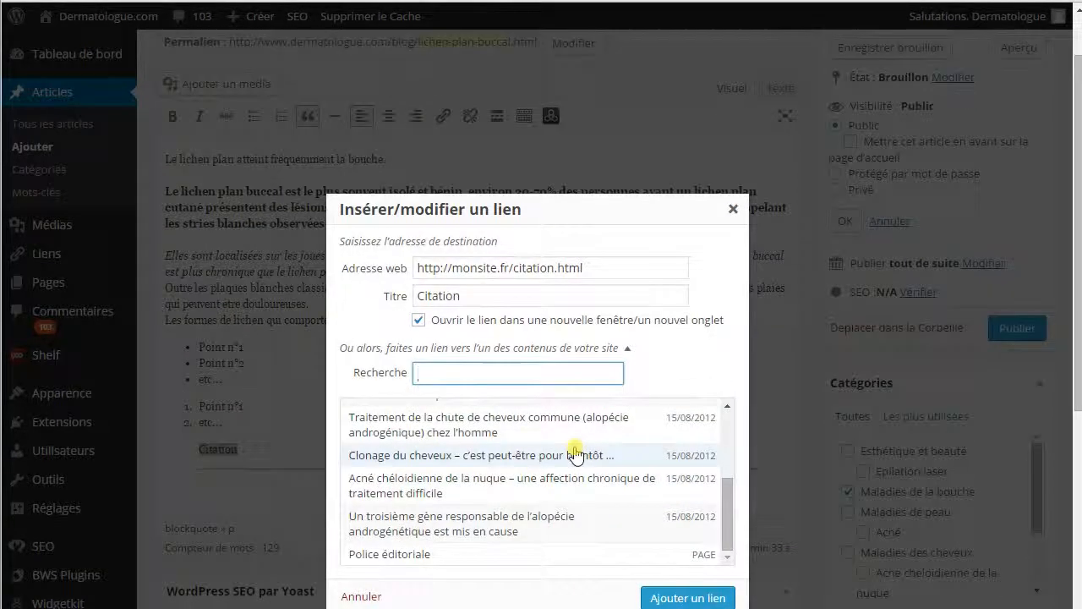
scroll(575, 454, up, 10)
click(627, 348)
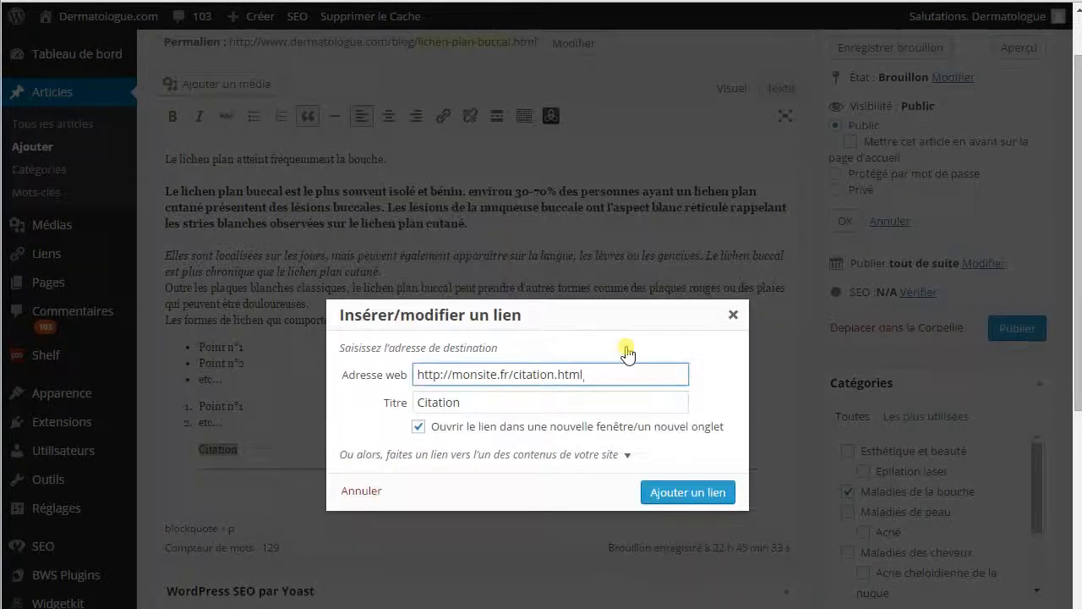
click(689, 493)
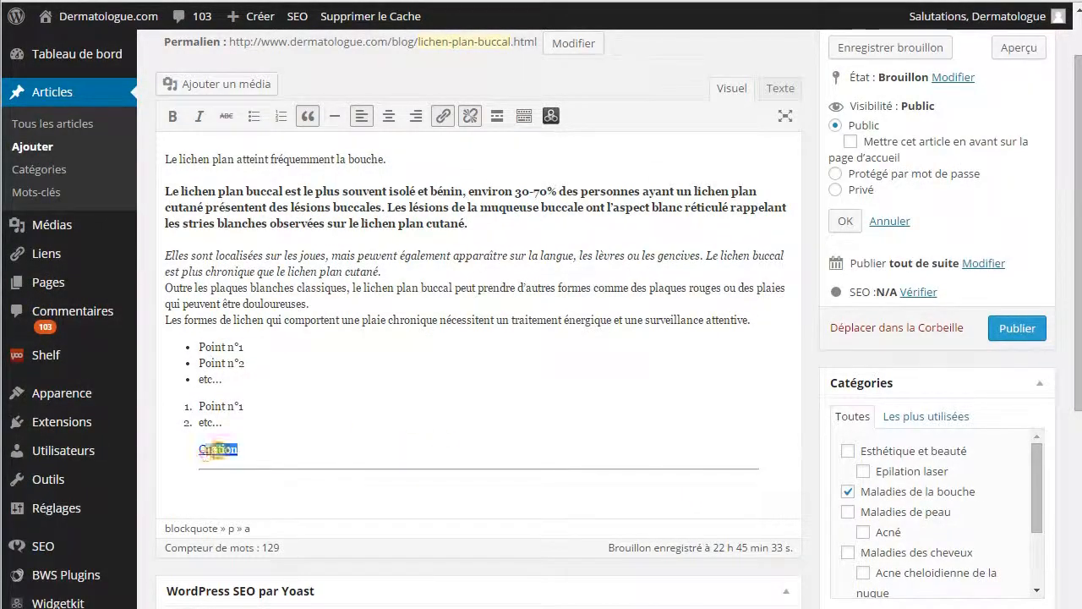
drag(239, 449, 199, 449)
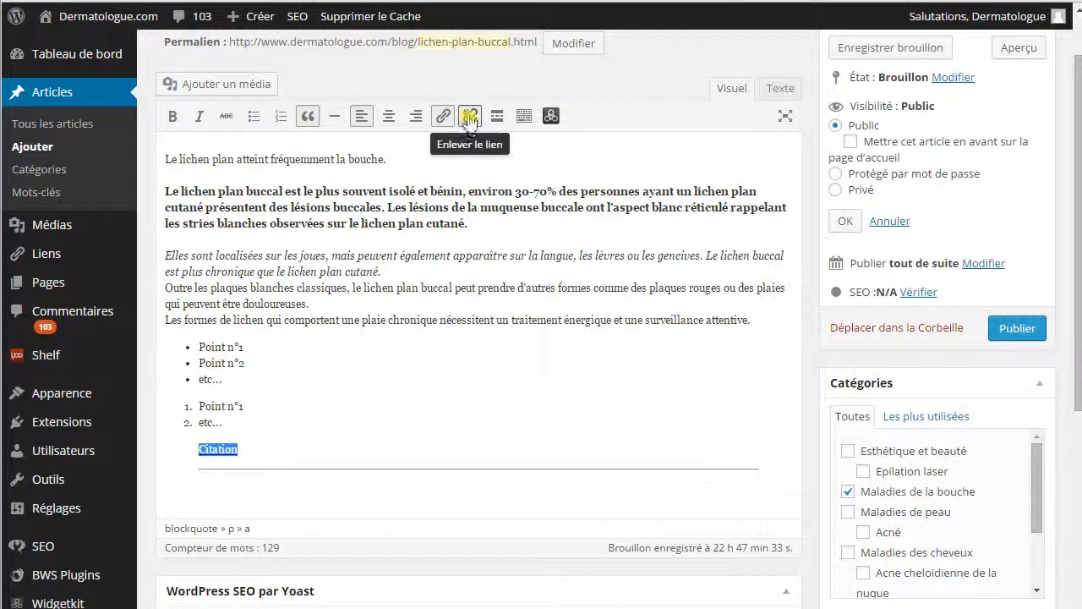
click(309, 483)
scroll(398, 367, down, 1)
scroll(405, 365, up, 2)
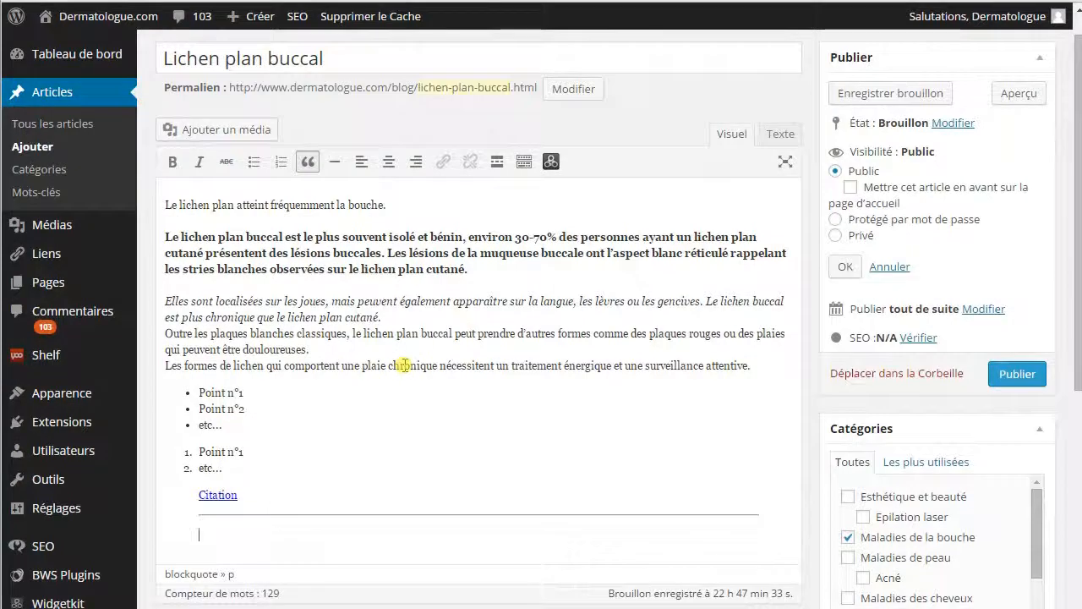
- Insert a "Lire la suite" (read more) tag after the bold paragraph
click(511, 268)
key(Return)
key(Return)
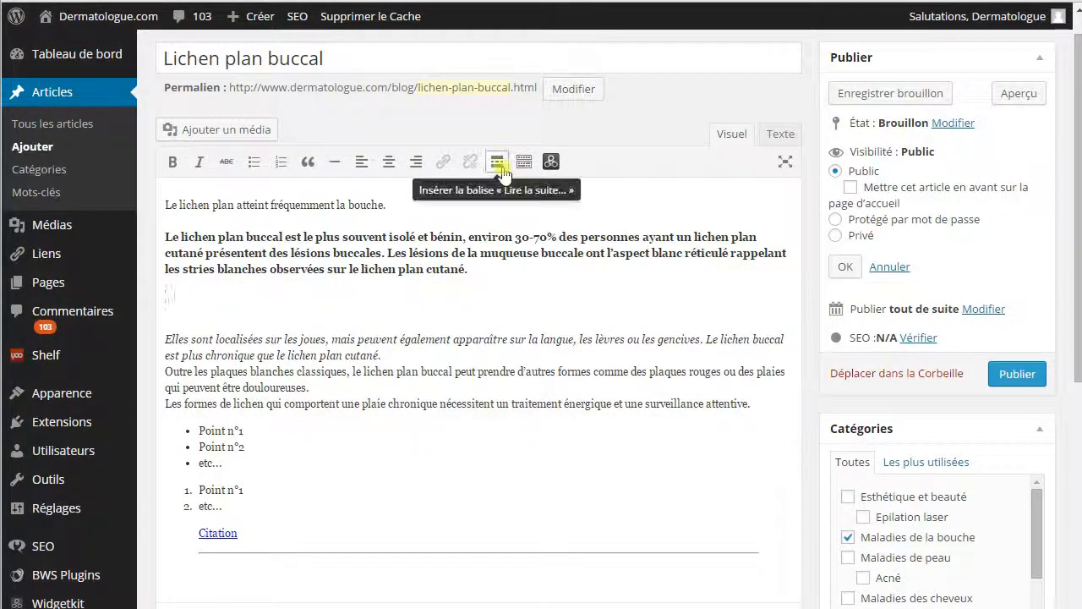
click(497, 161)
drag(486, 276, 131, 184)
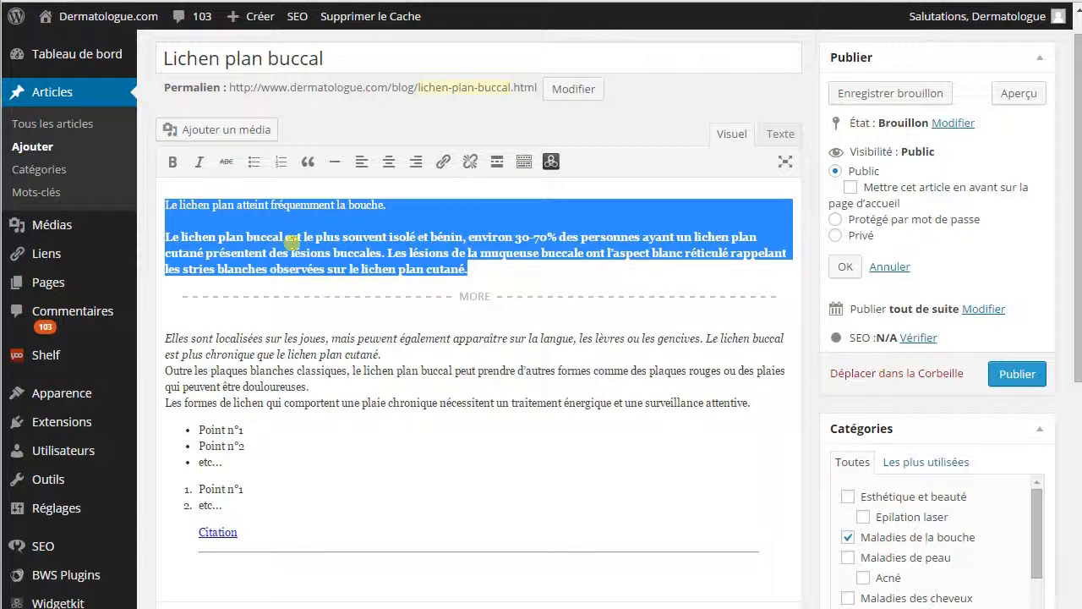
drag(167, 204, 313, 550)
click(367, 442)
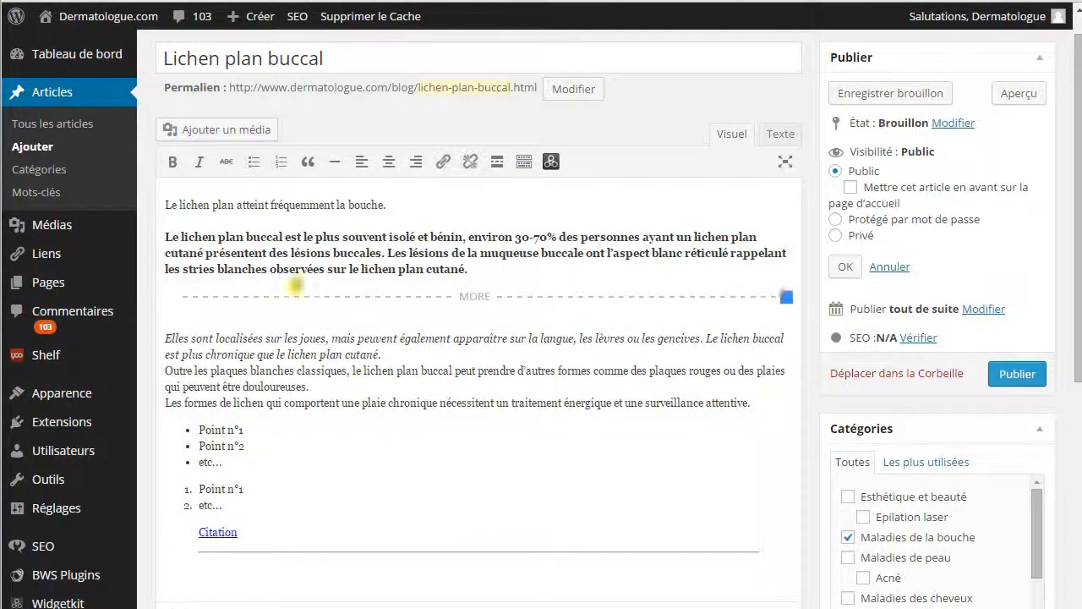
- Add the line "Sous titre n°1" directly below the read-more tag and format it as Titre 2
click(465, 298)
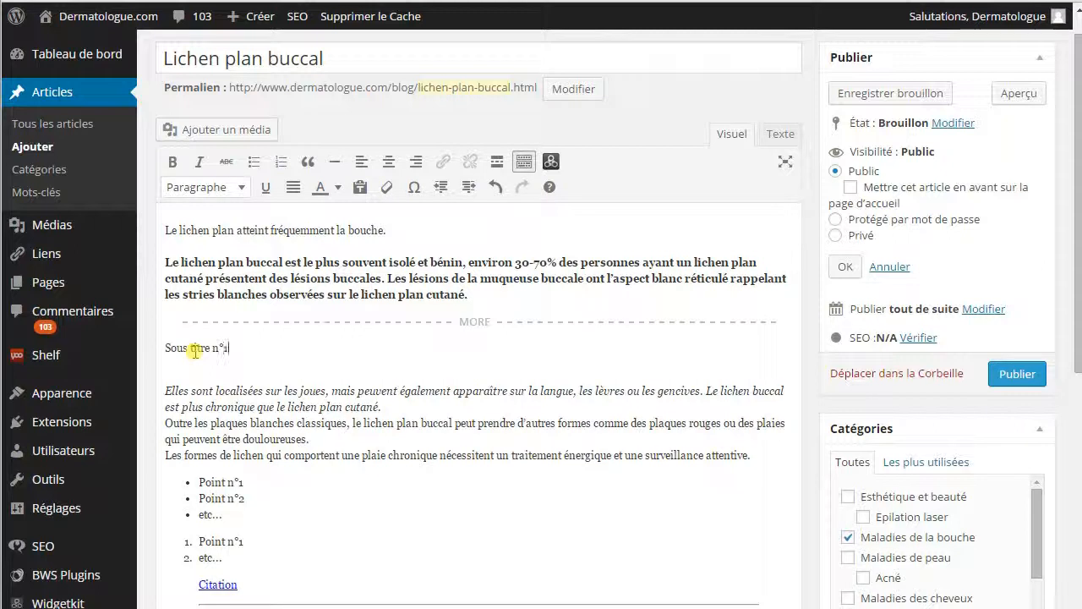
drag(167, 347, 246, 347)
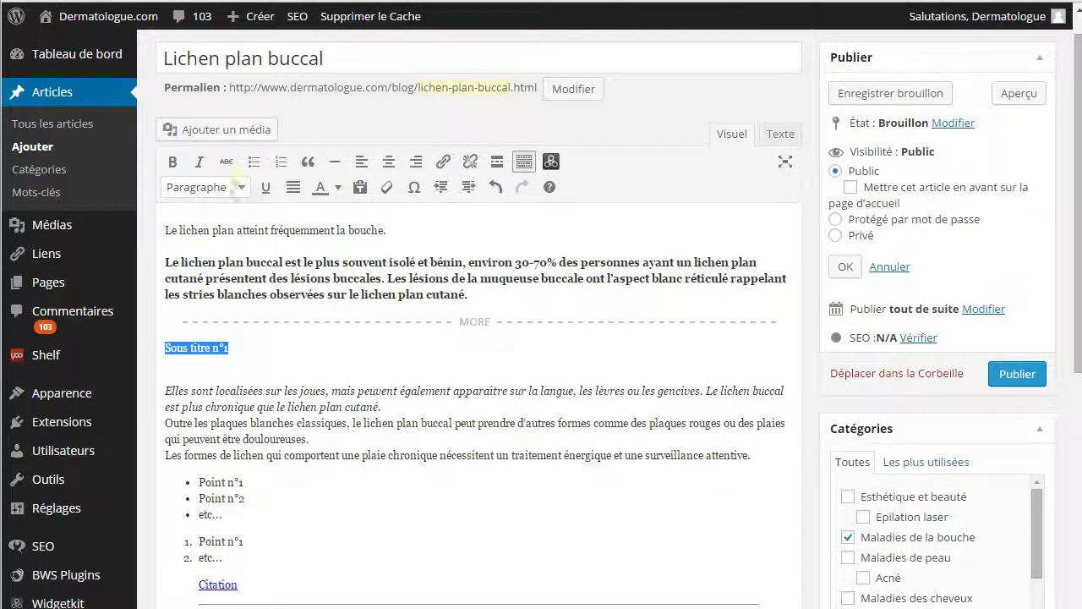
click(240, 187)
click(228, 339)
click(334, 377)
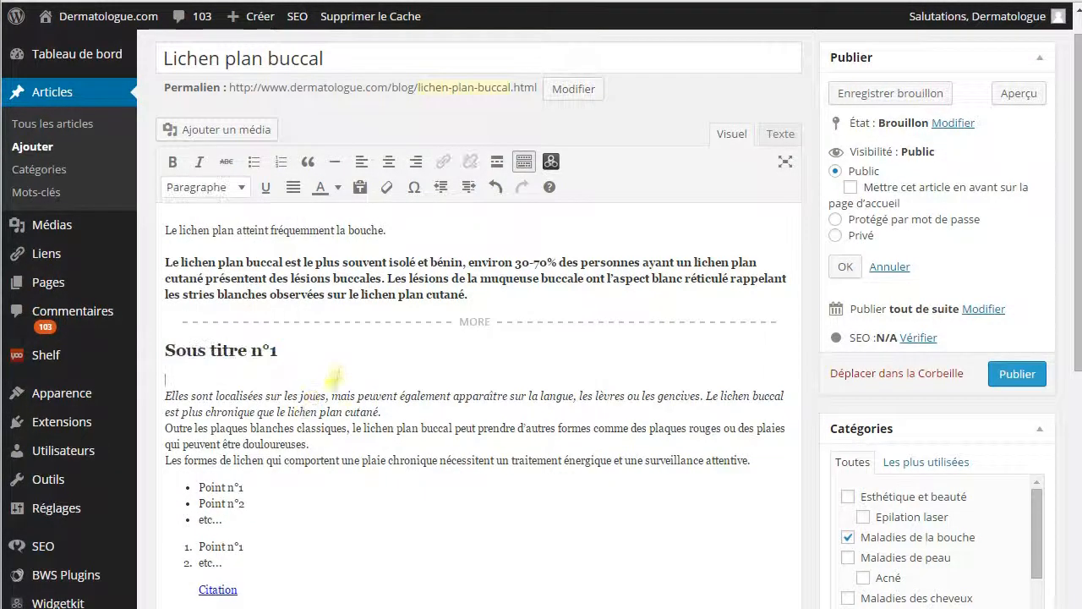
- Add the line "Sous titre n°2" above the paragraph starting "Outre les plaques" and format it as Titre 2
click(451, 412)
key(Return)
key(Return)
text(Sous tit)
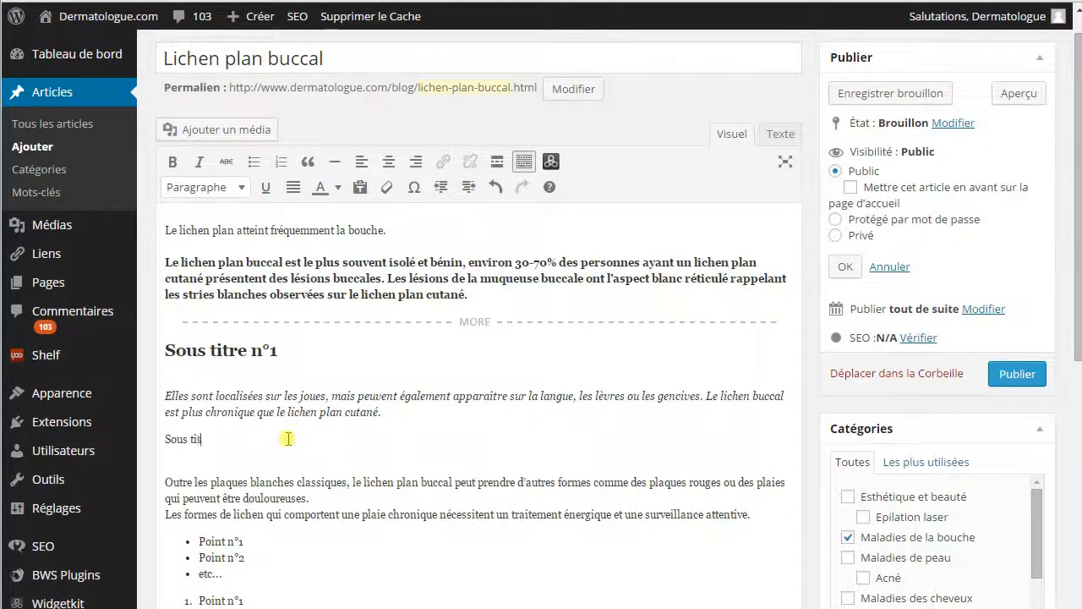
text(re n°2)
drag(288, 439, 162, 439)
click(206, 187)
click(212, 340)
click(357, 385)
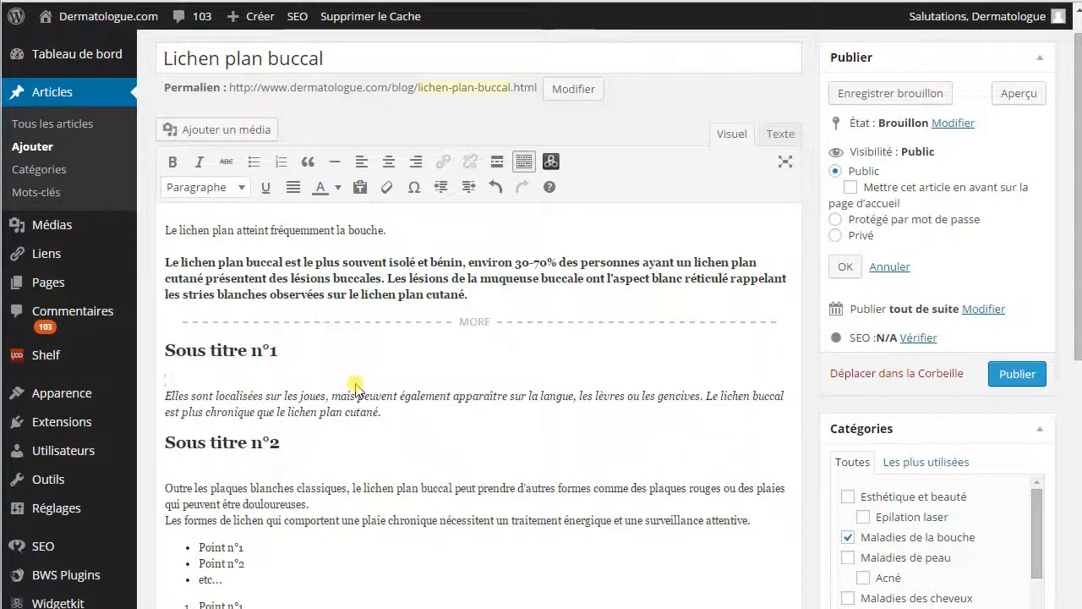
- Underline the heading "Sous titre n°1"
drag(287, 348, 164, 349)
click(266, 187)
click(316, 345)
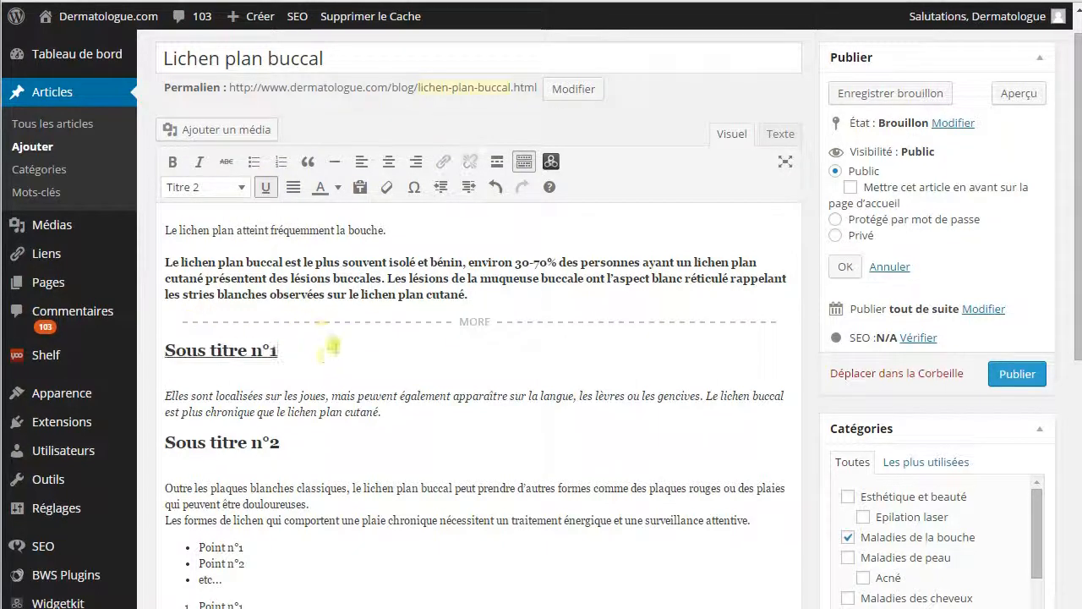
- Justify the bold paragraph starting "Le lichen plan buccal est"
drag(467, 294, 165, 262)
click(293, 186)
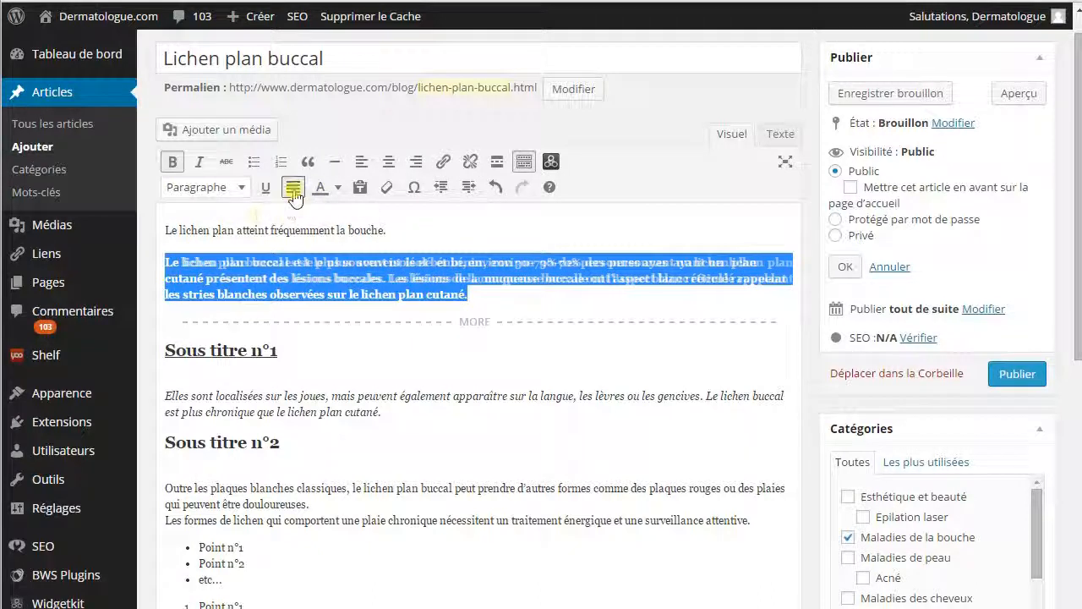
click(388, 327)
- Change the text colour of the bold paragraph above the read-more tag to red
drag(487, 300, 165, 262)
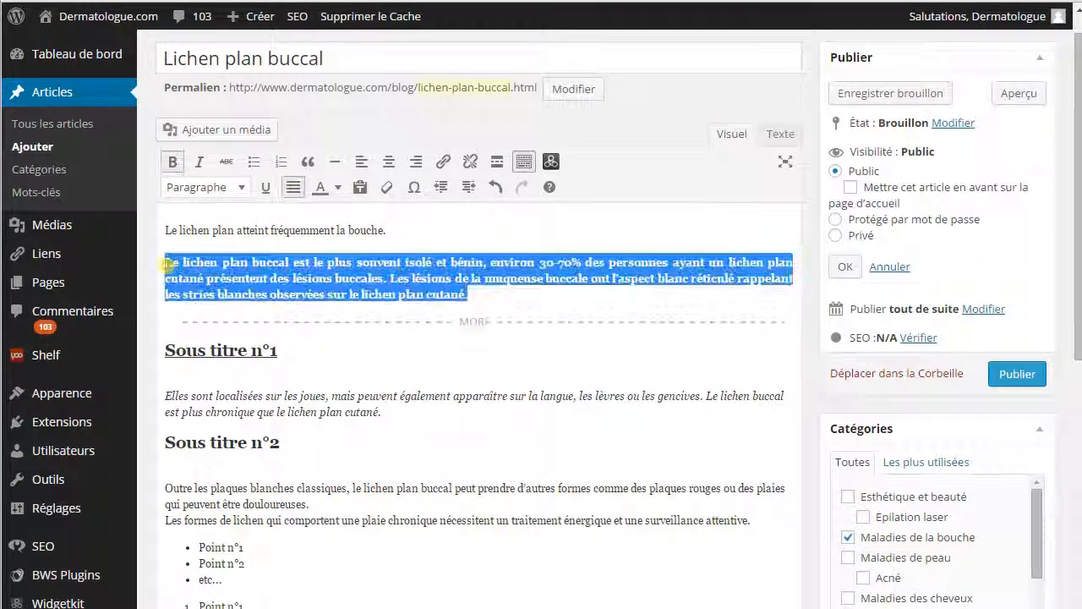
click(338, 189)
click(322, 244)
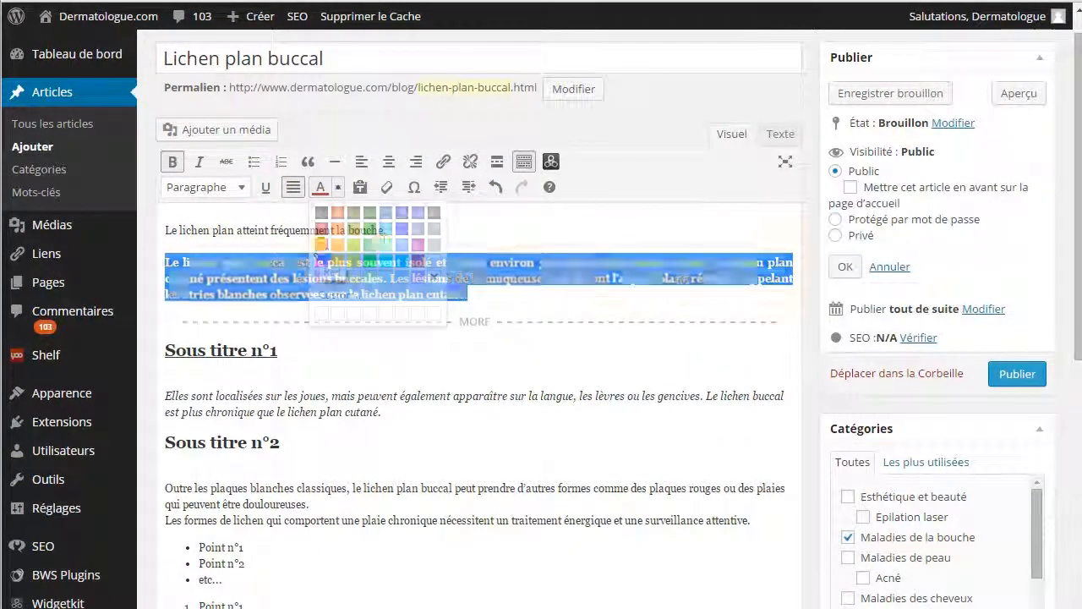
click(371, 241)
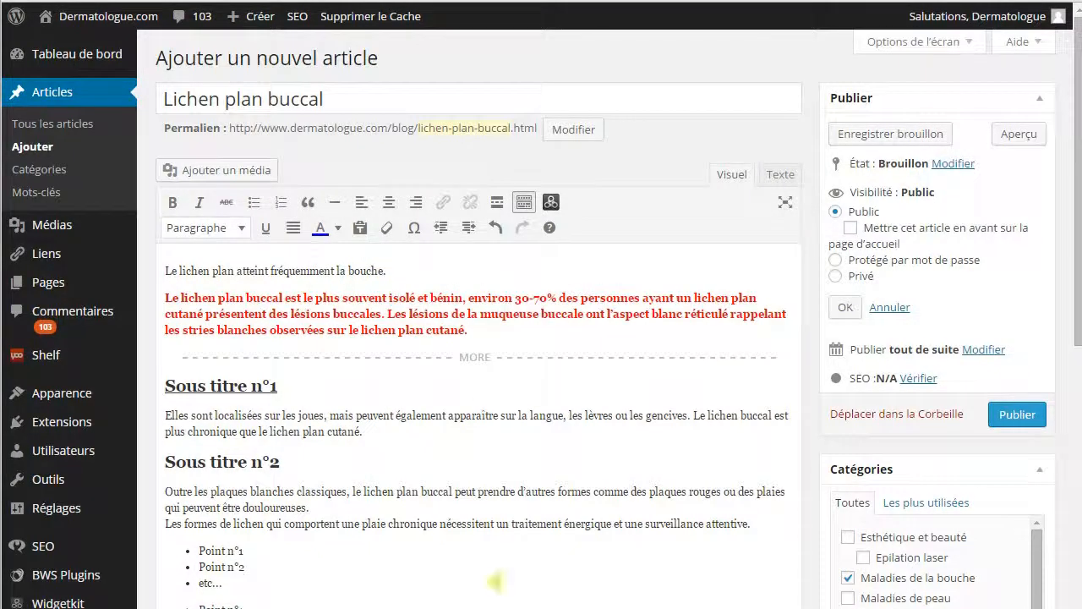
- Save the article as a draft and preview it on the site, checking its title and the category it is posted in
click(871, 140)
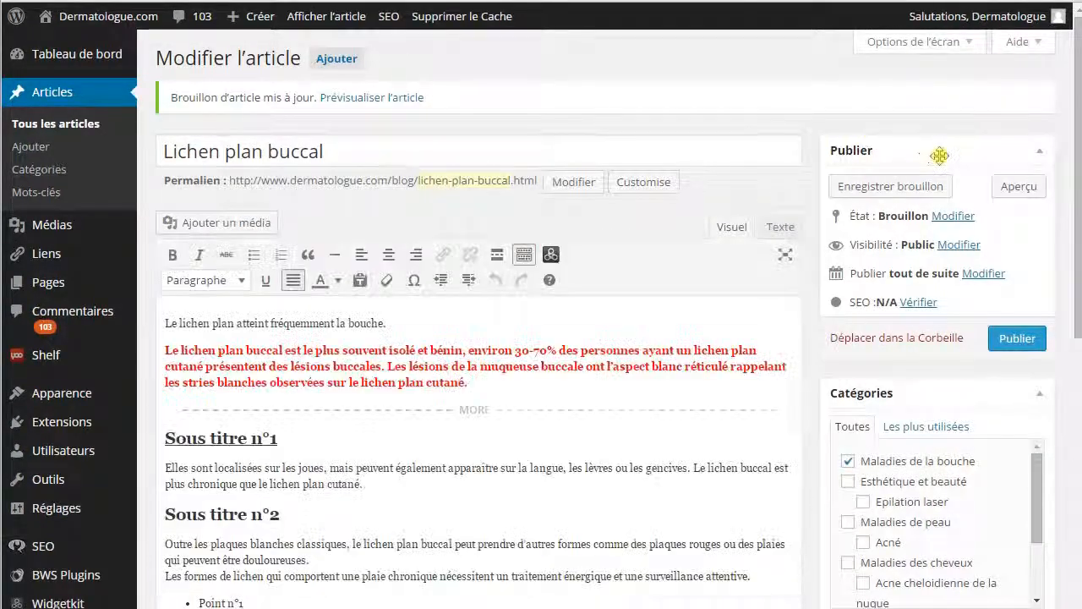
click(1027, 190)
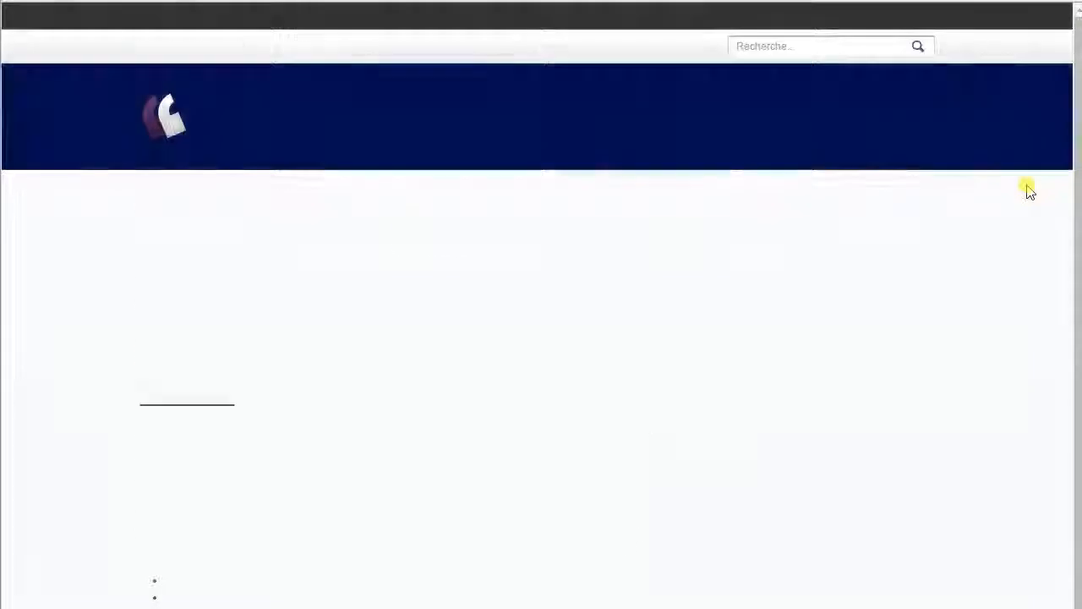
scroll(507, 169, down, 1)
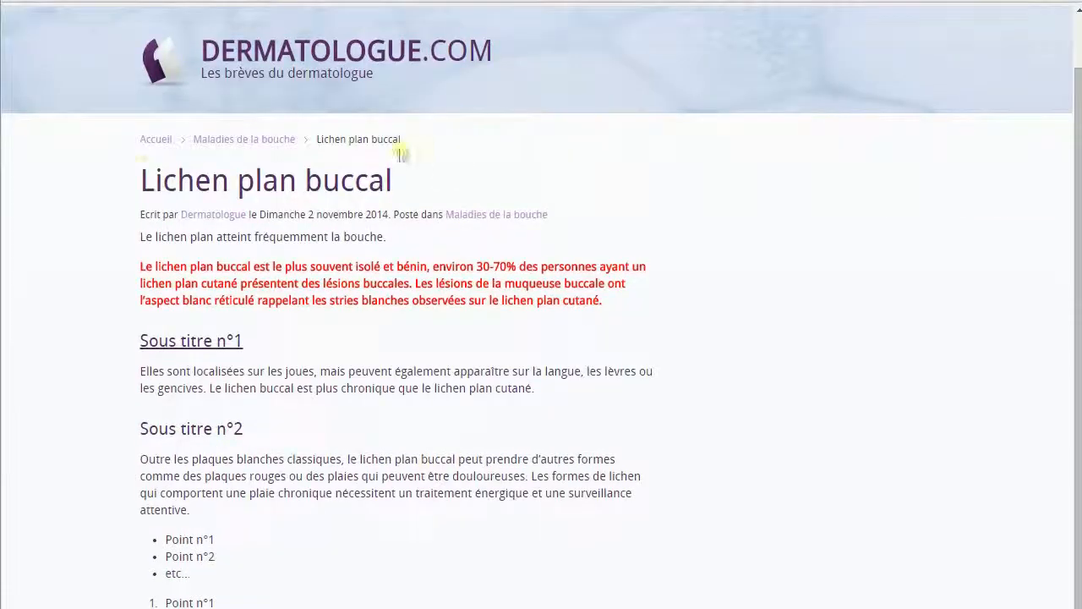
drag(142, 179, 385, 181)
click(298, 213)
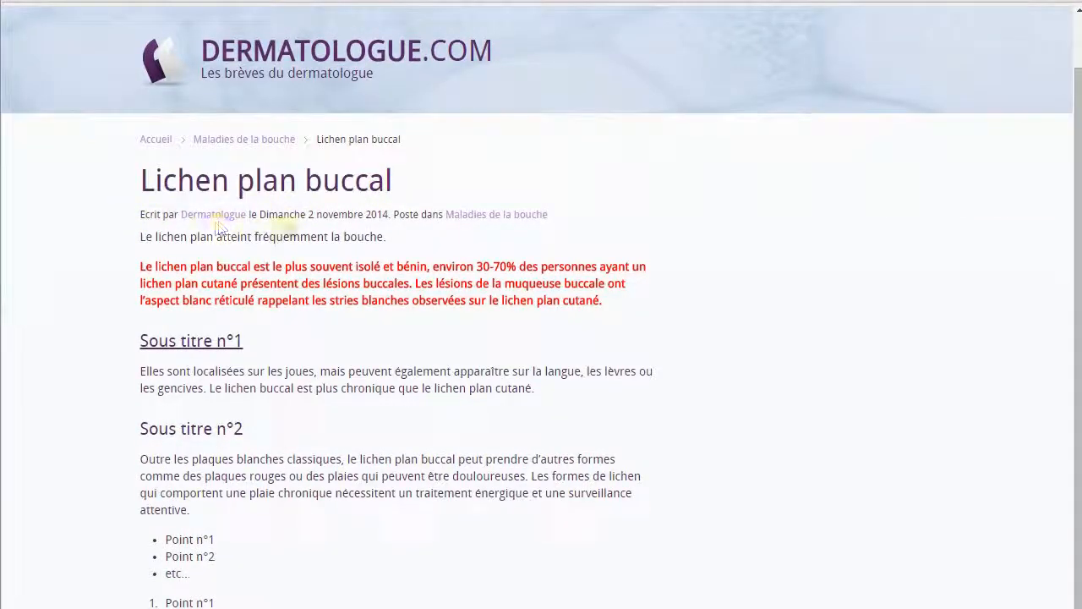
drag(419, 215, 546, 218)
click(565, 230)
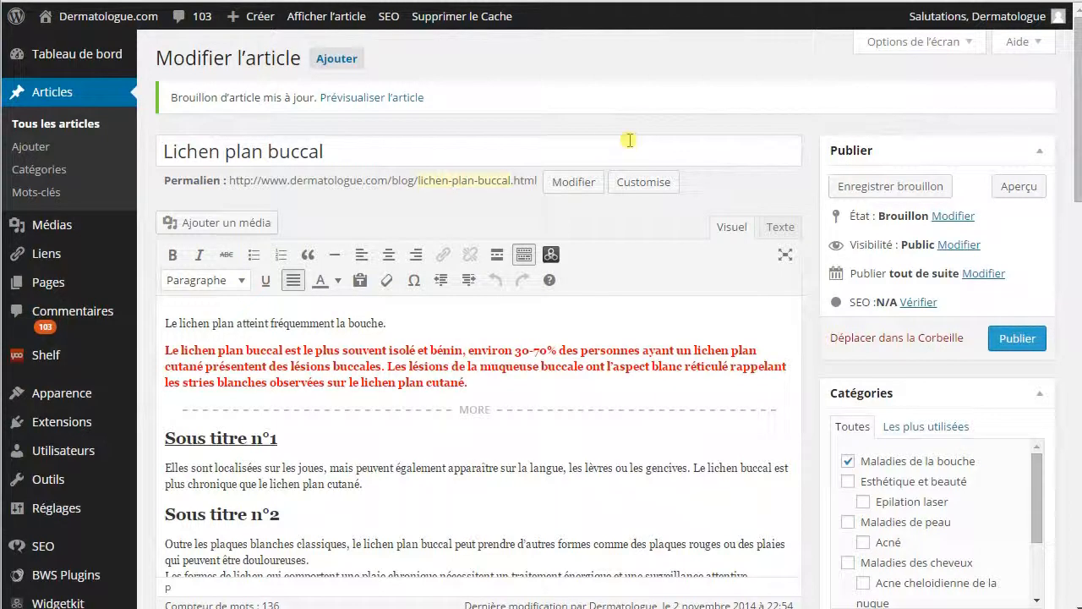
- Publish the "Lichen plan buccal" article
click(1011, 338)
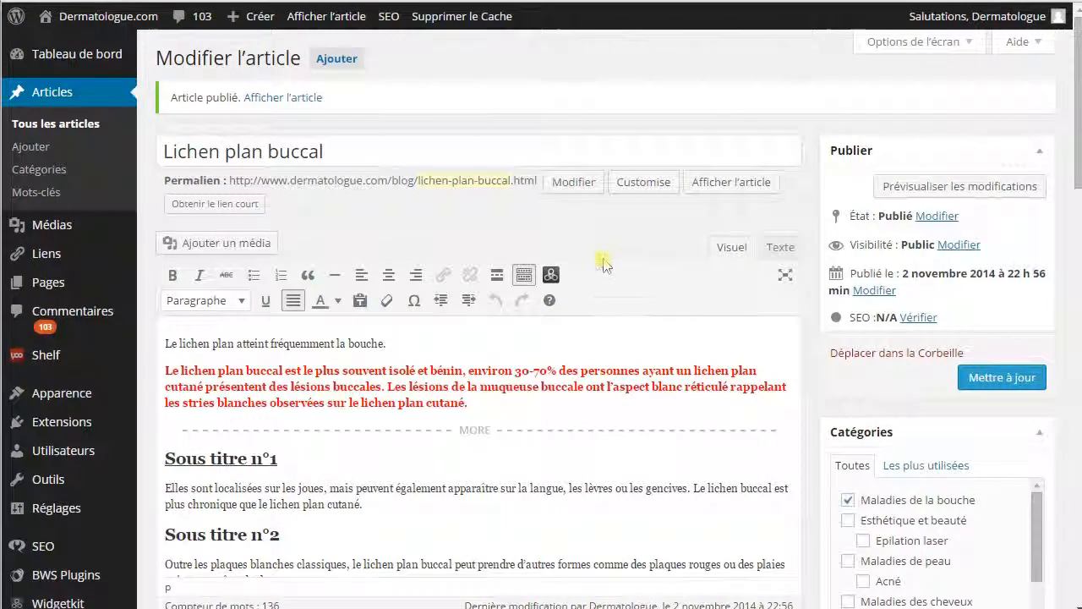
scroll(599, 262, down, 1)
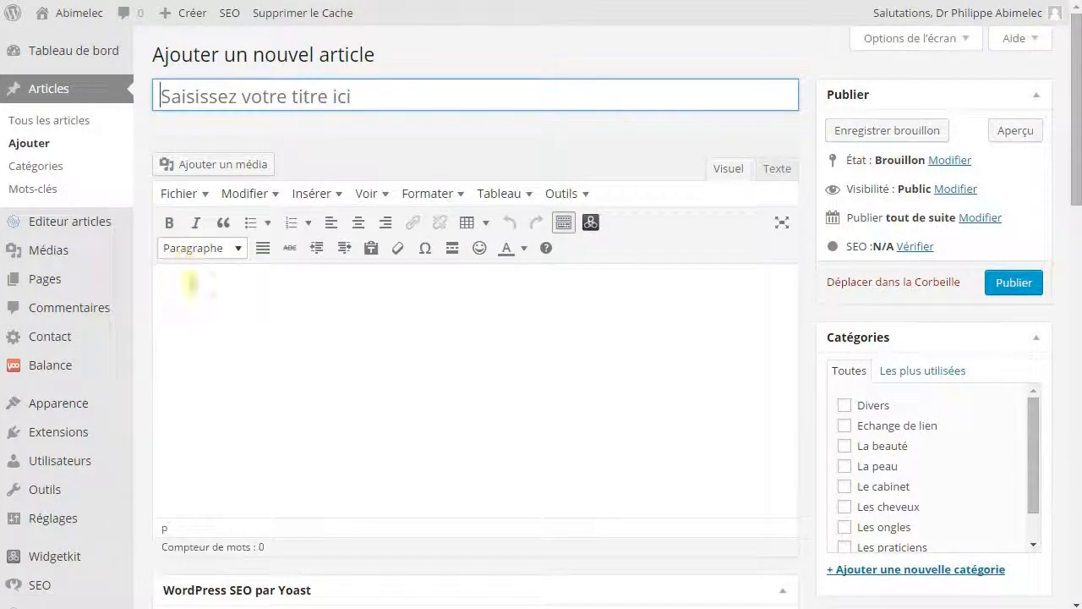
- Title the new article on the second blog "LICHEN PLAN PILAIRE ET ALOPÉCIES CICATRICIELLES"
click(656, 99)
text(LICHEN PLAN PILAIRE ET ALOPÉCIES CICATRICIELLES)
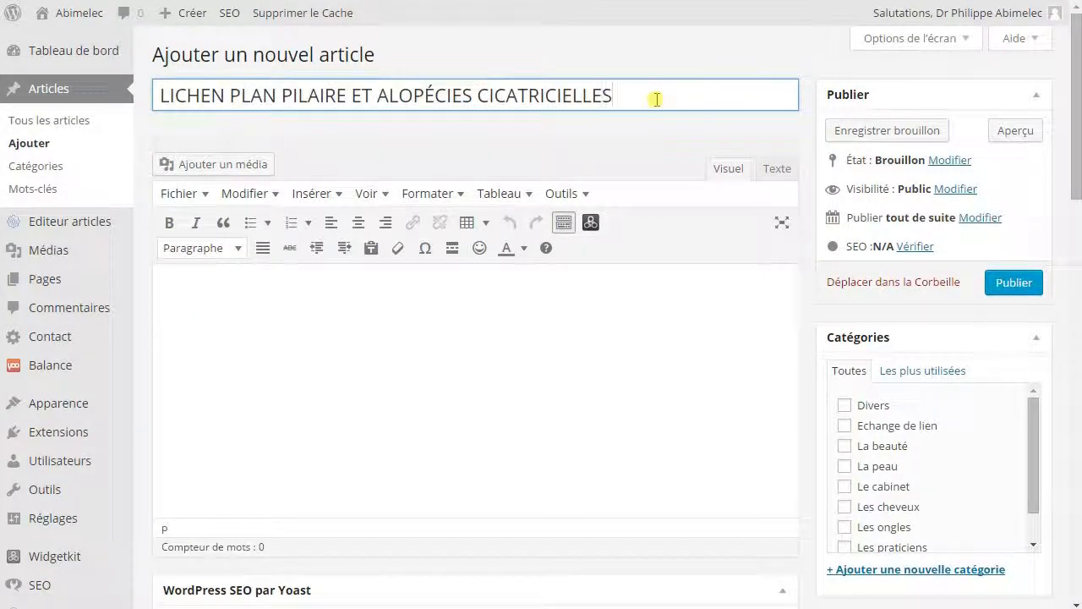
- Shorten the permalink slug to "lichen-plan-pilaire-alopecies" and assign the article to the "Les cheveux" category
click(646, 293)
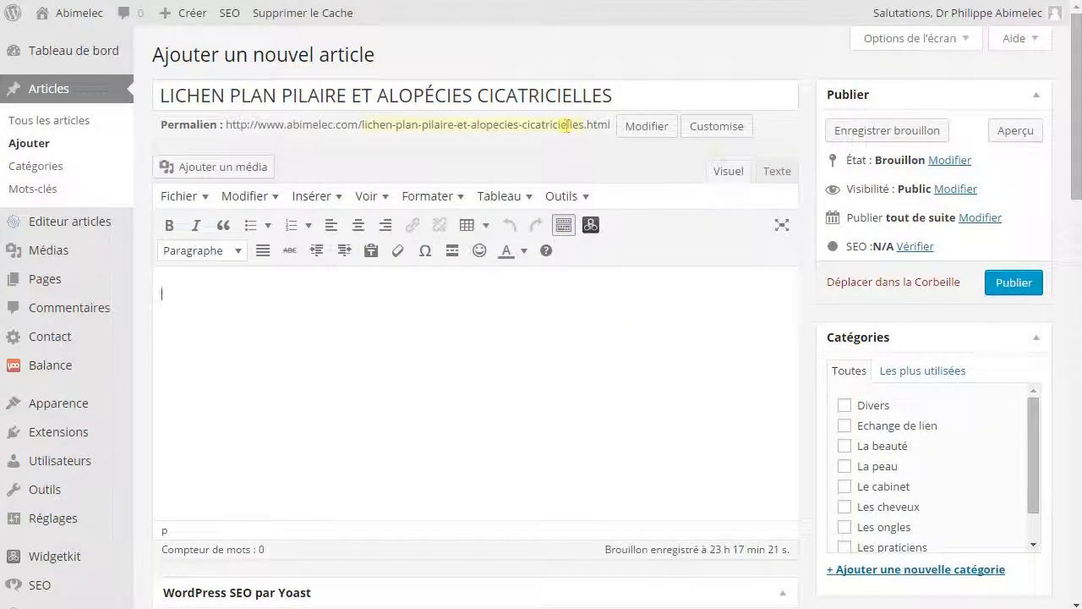
click(647, 126)
drag(478, 125, 535, 129)
key(BackSpace)
key(BackSpace)
key(Return)
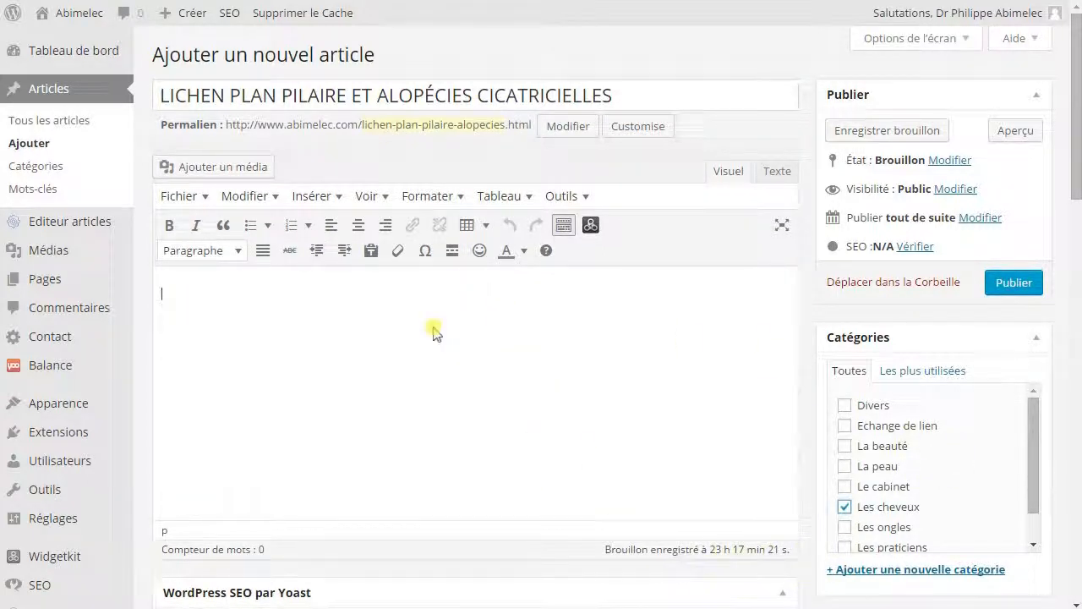
- Paste the copied lichen plan pilaire text into the article body and check it through to the end
key(ctrl+v)
scroll(427, 328, up, 5)
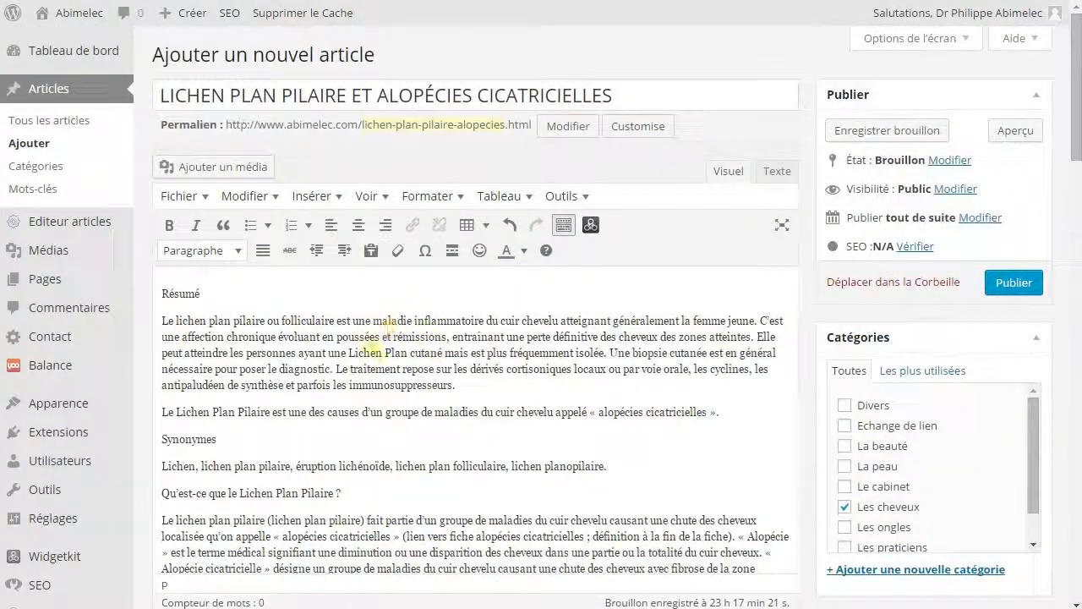
scroll(462, 380, down, 5)
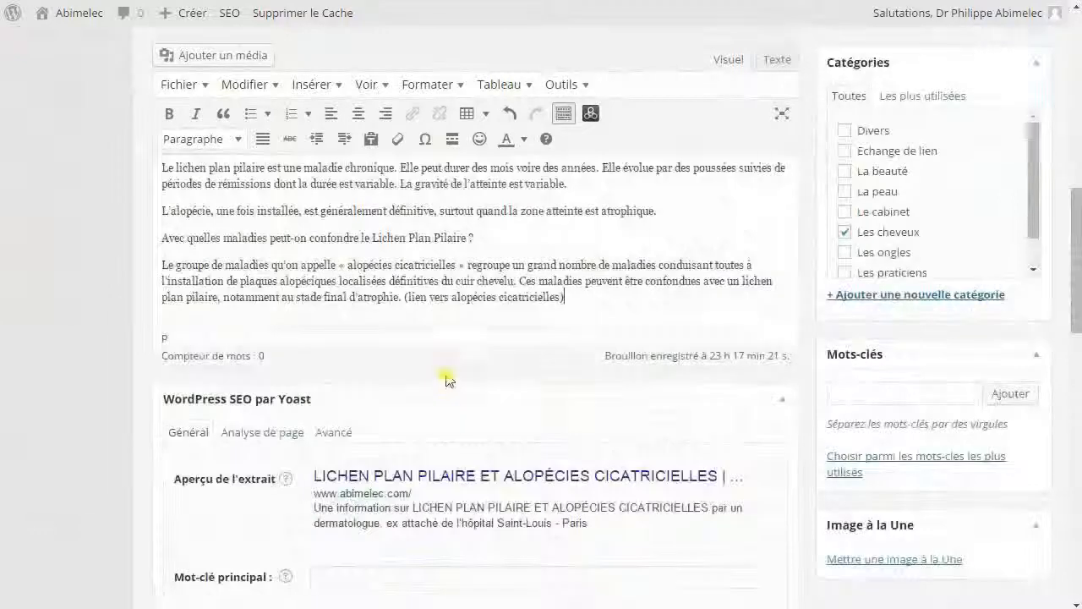
scroll(446, 373, up, 5)
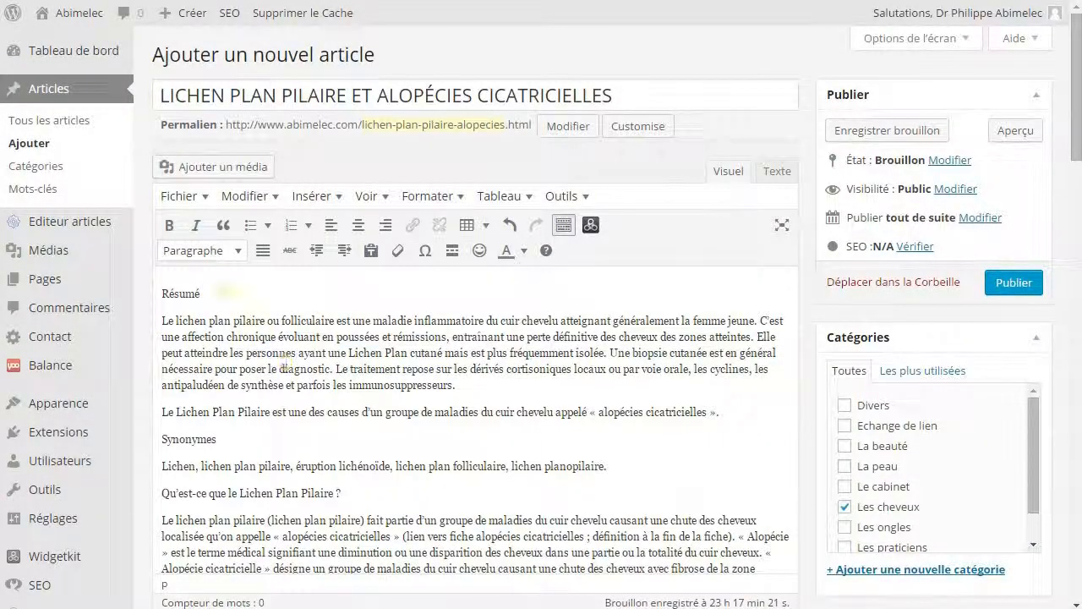
- Format the "Résumé" and "Synonymes" lines as Titre 2 headings
click(237, 250)
click(199, 402)
double_click(189, 444)
click(238, 250)
click(203, 403)
- Format "Qu'est-ce que le Lichen Plan Pilaire ?" and "Quelles sont les causes du Lichen Plan Pilaire ?" as Titre 2 headings
scroll(279, 386, down, 3)
drag(342, 280, 167, 280)
click(238, 139)
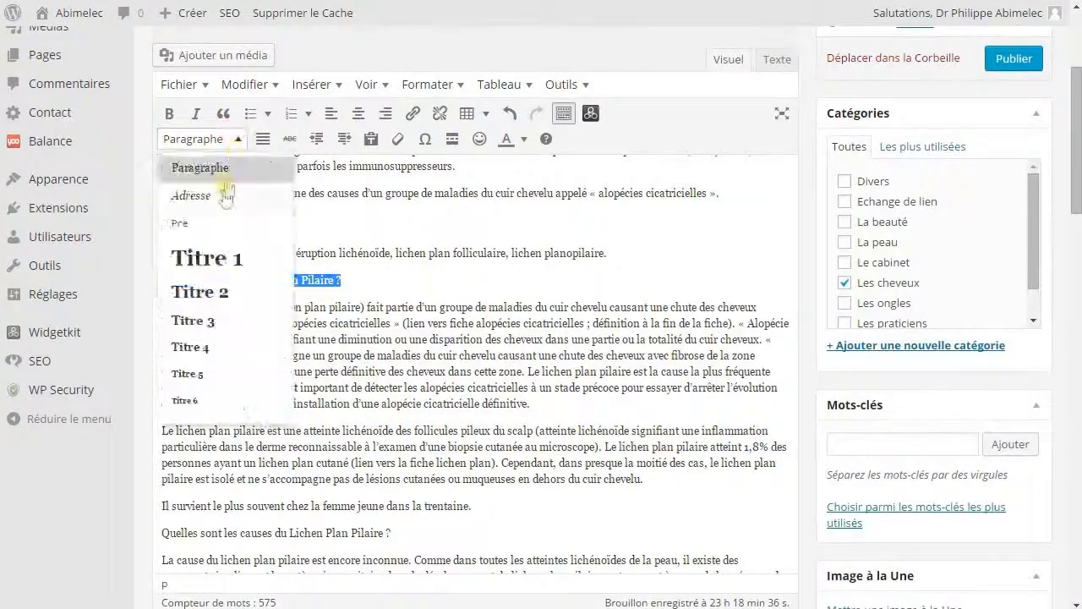
click(200, 291)
scroll(308, 341, down, 1)
scroll(306, 341, down, 2)
drag(392, 411, 162, 411)
click(238, 139)
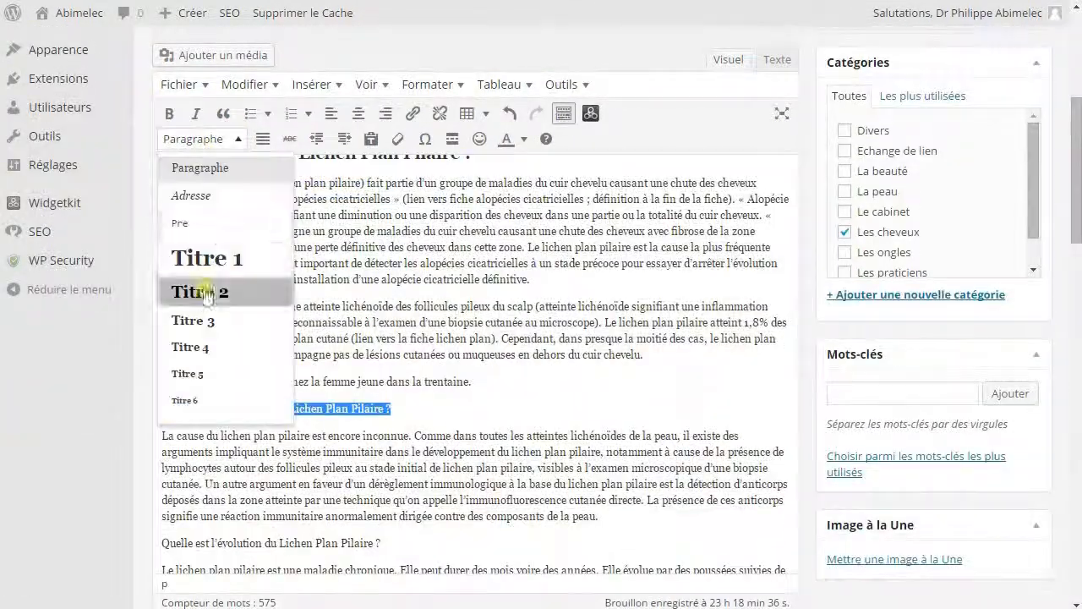
click(195, 288)
- Apply Titre 2 to the evolution question and to "Avec quelles maladies peut-on confondre le Lichen Plan Pilaire ?"
scroll(359, 311, down, 3)
drag(380, 289, 162, 289)
click(238, 139)
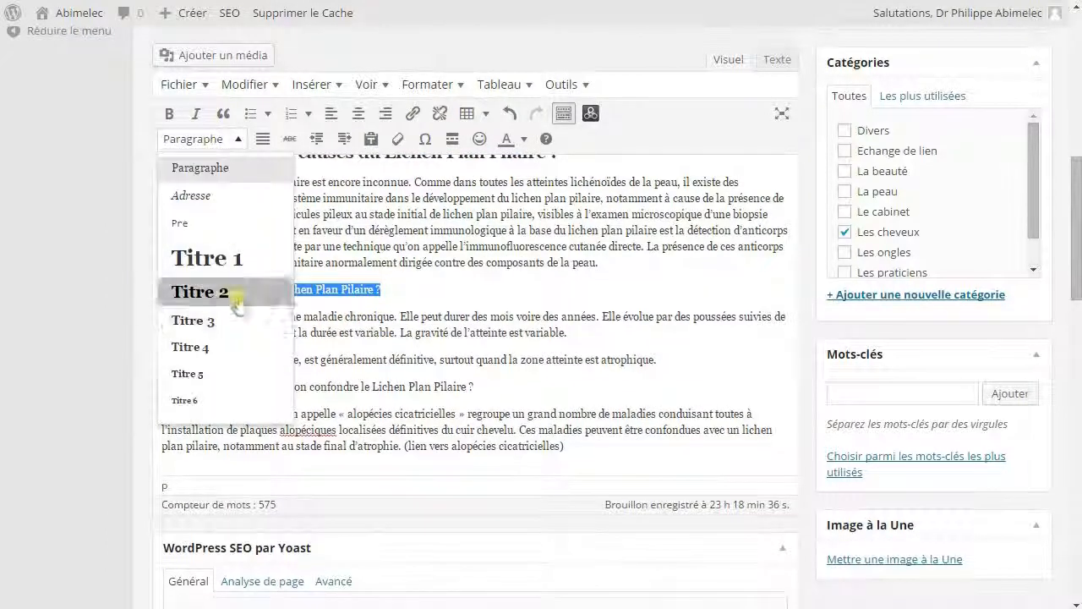
click(201, 292)
drag(478, 392, 162, 393)
click(238, 138)
click(200, 292)
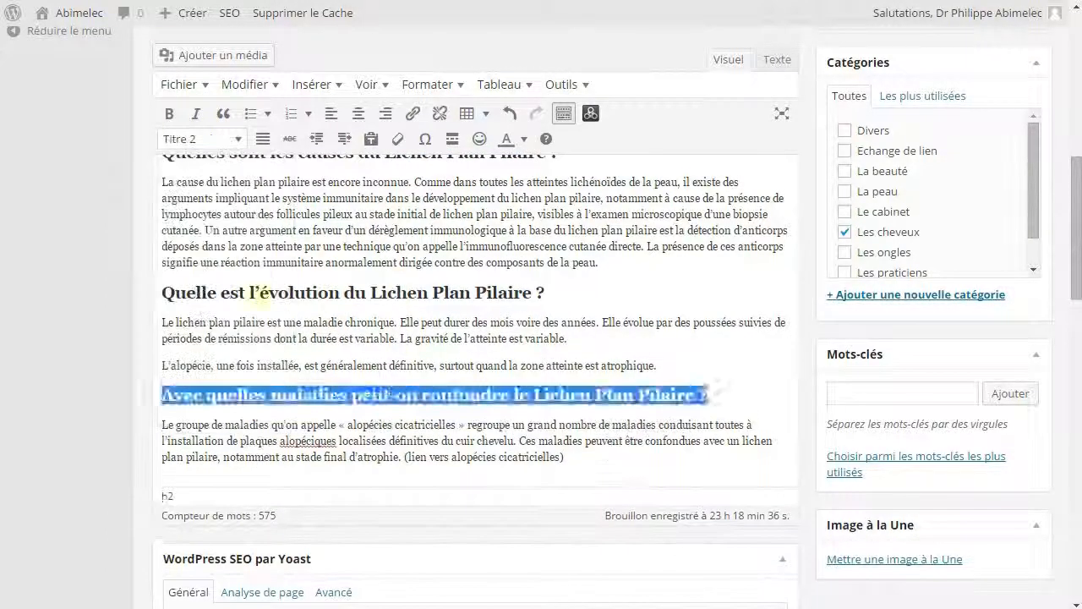
scroll(402, 273, down, 3)
scroll(403, 273, up, 10)
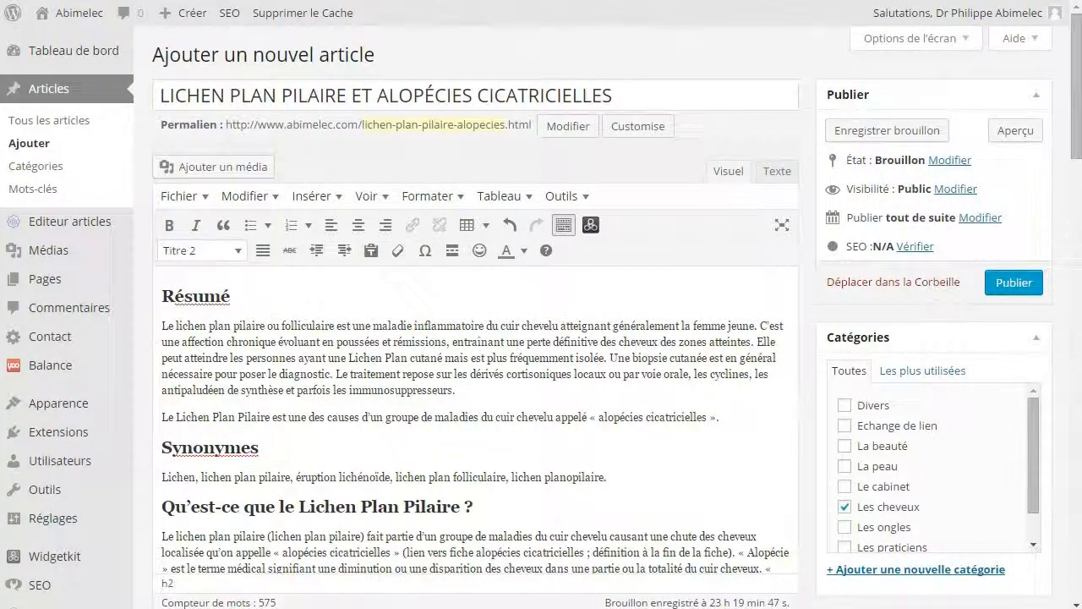
- Add a "Photographies" line at the end of the article, format it as Titre 2 and leave an empty paragraph below it
scroll(453, 430, down, 10)
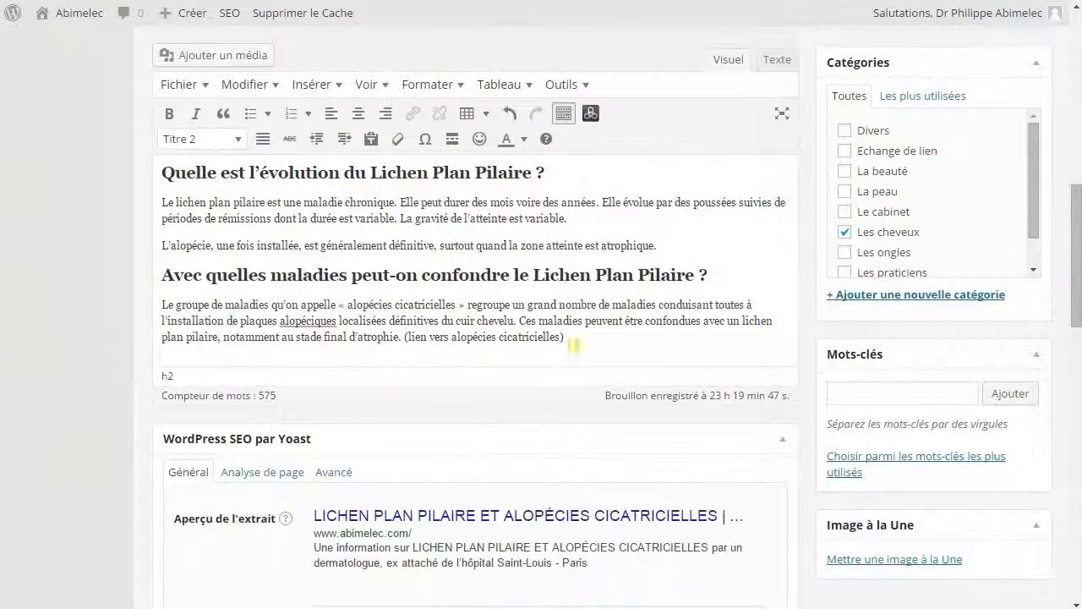
key(Return)
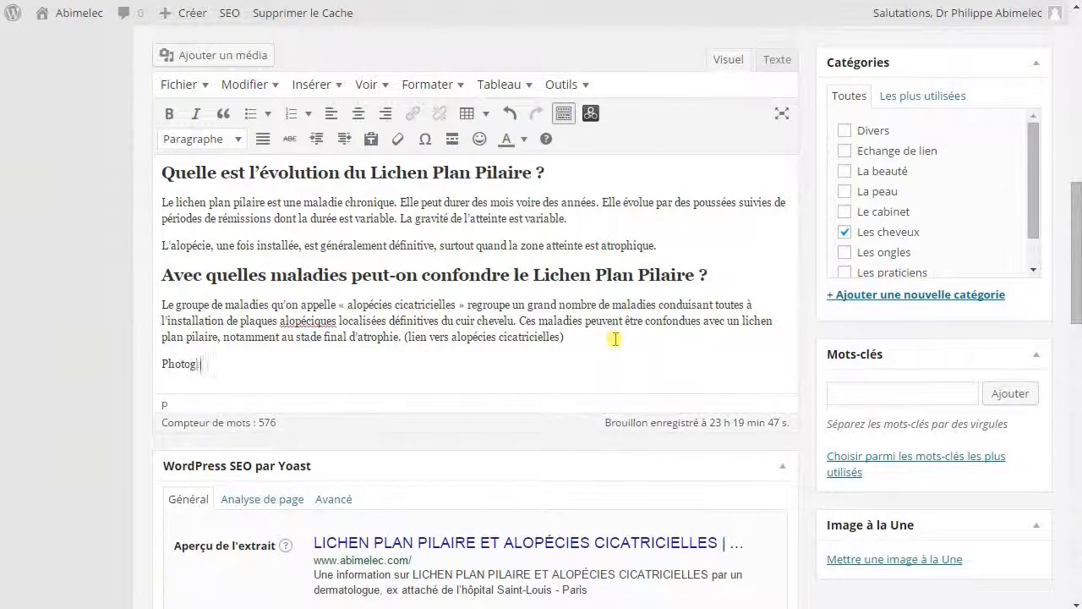
text(Photographies)
key(Return)
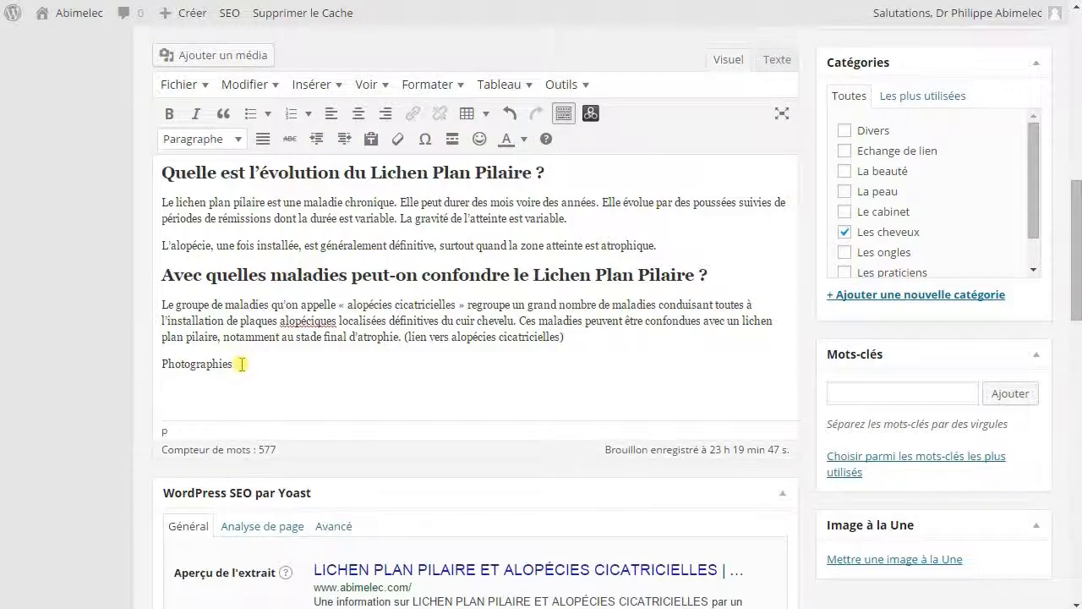
drag(241, 364, 145, 360)
click(230, 138)
click(218, 292)
click(225, 391)
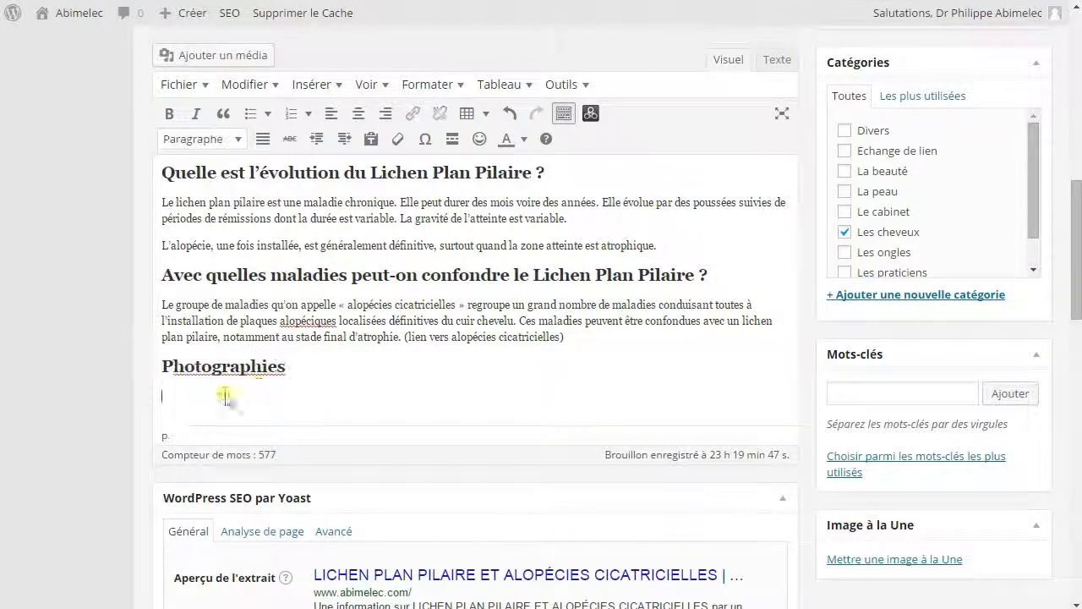
- Insert a table with two columns and one row under the "Photographies" heading
click(487, 115)
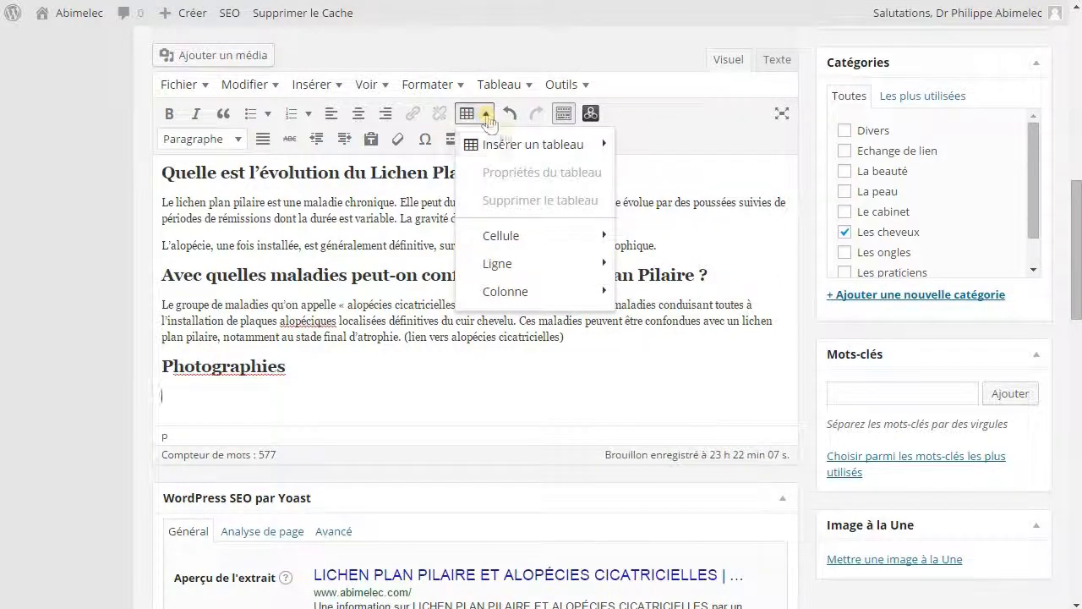
mouse_move(515, 149)
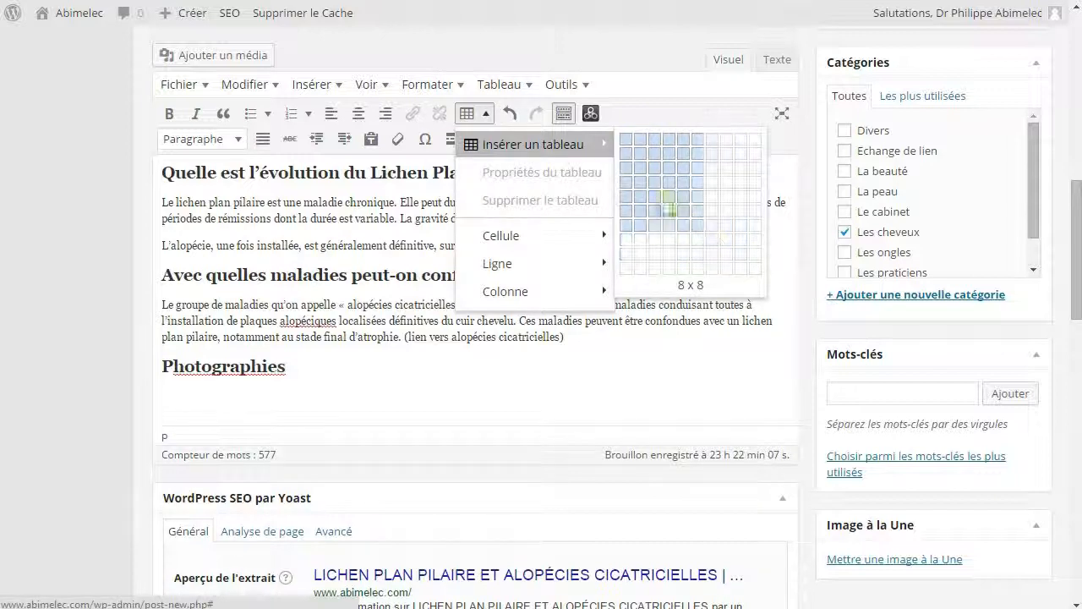
click(643, 150)
drag(173, 399, 699, 400)
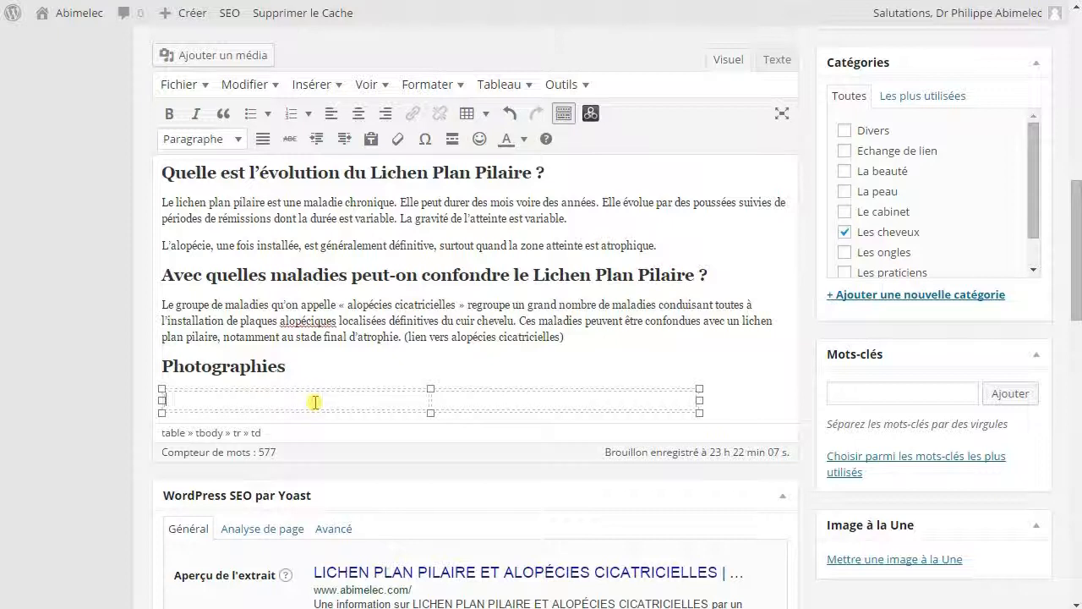
- Upload lichen-plan-pilaire-3.jpg from the computer as the photo for the first table cell
click(252, 56)
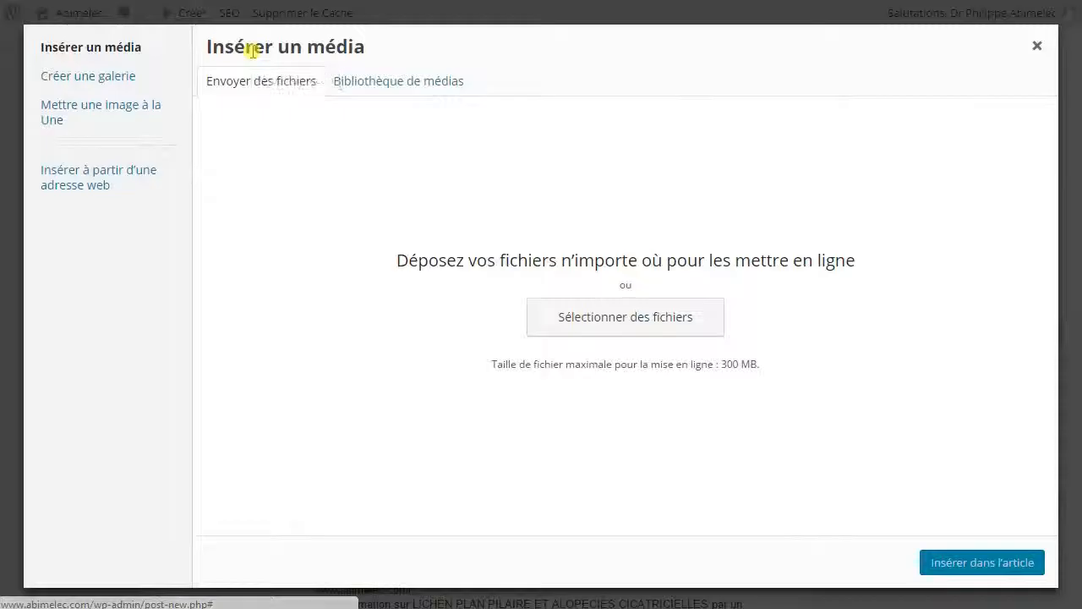
click(384, 81)
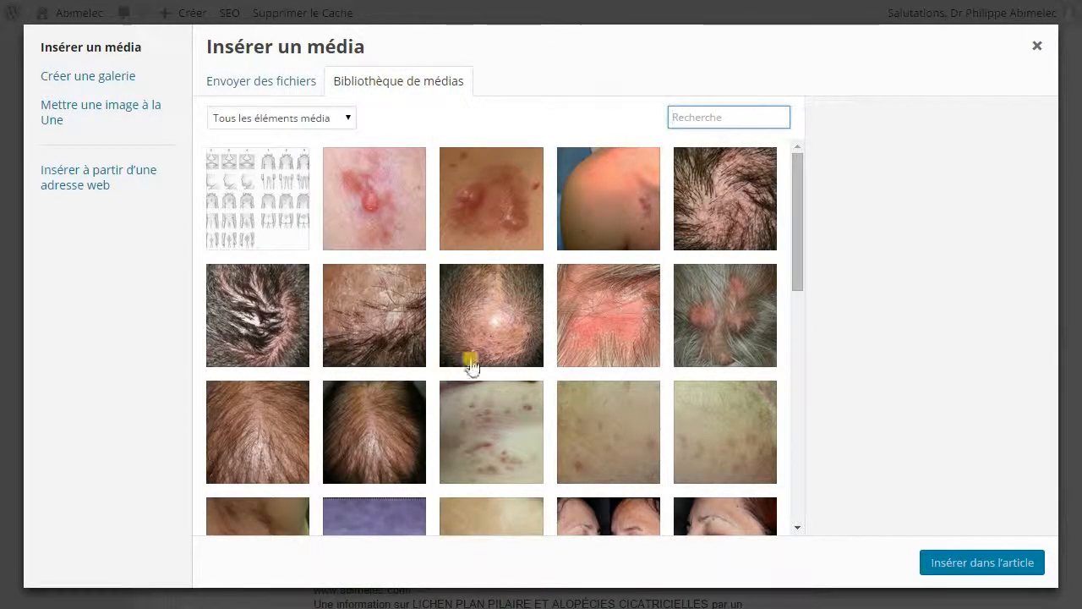
click(291, 90)
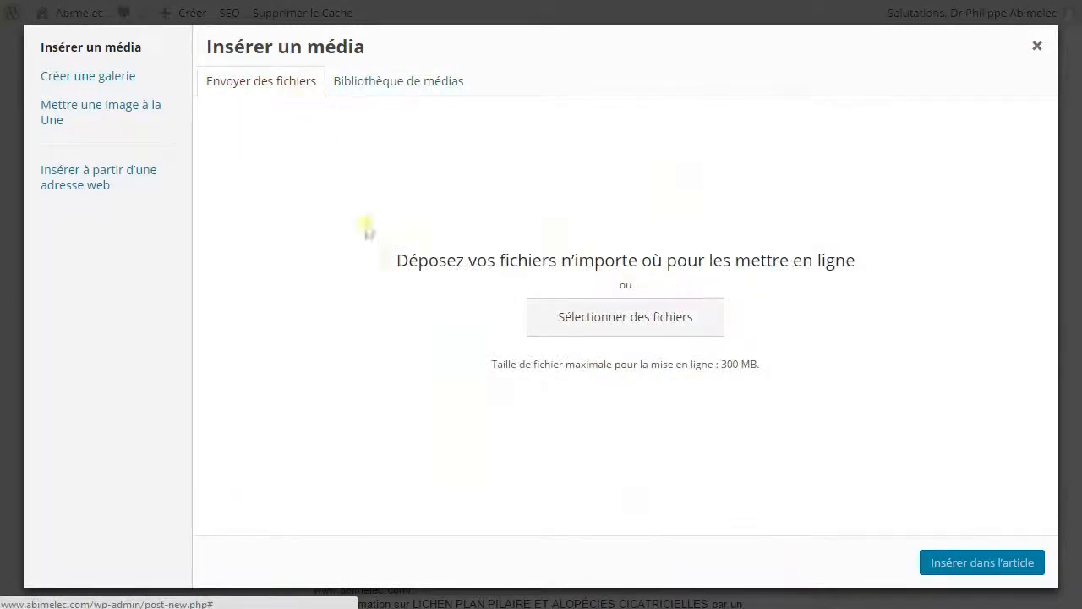
click(556, 331)
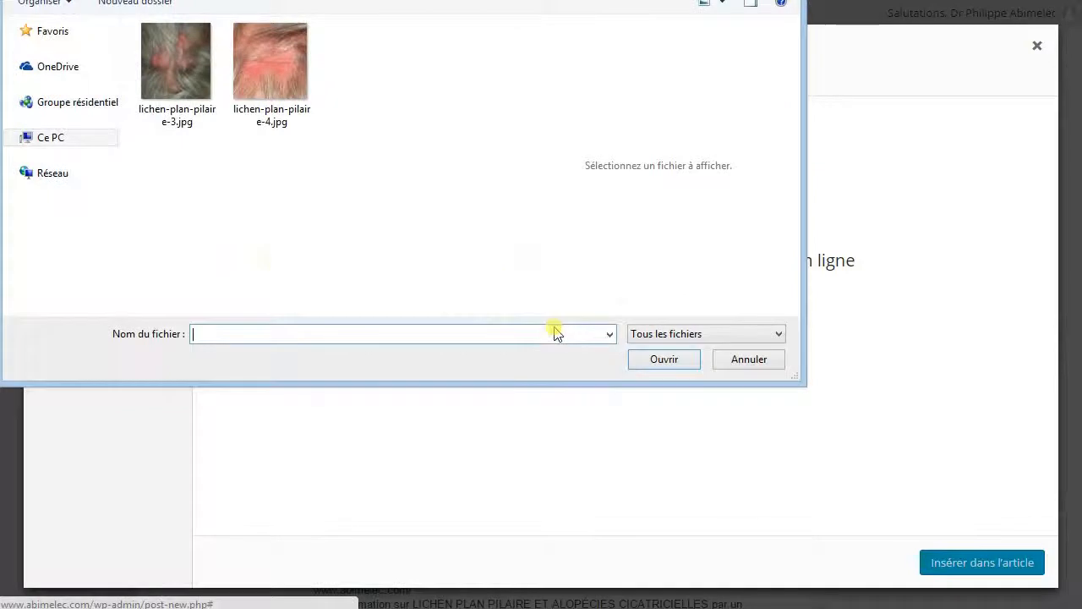
double_click(165, 80)
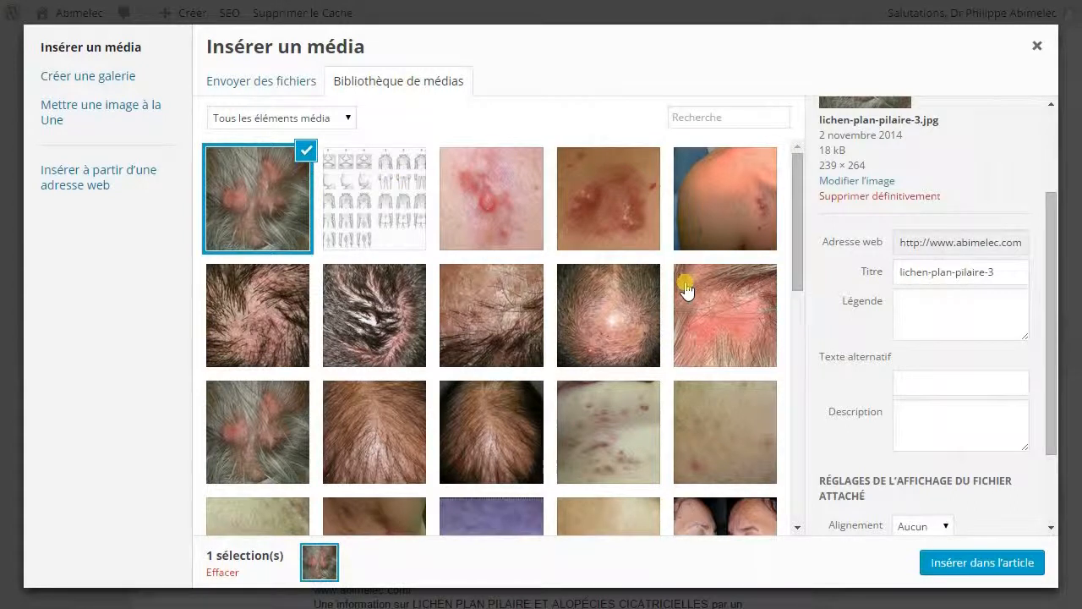
- Title the uploaded photo "Lichen plan pilaire" and caption it "Alopécie en plaques à la racine des cheveux"
click(1012, 272)
key(BackSpace)
key(BackSpace)
drag(955, 271, 900, 268)
click(957, 324)
text(L)
click(949, 304)
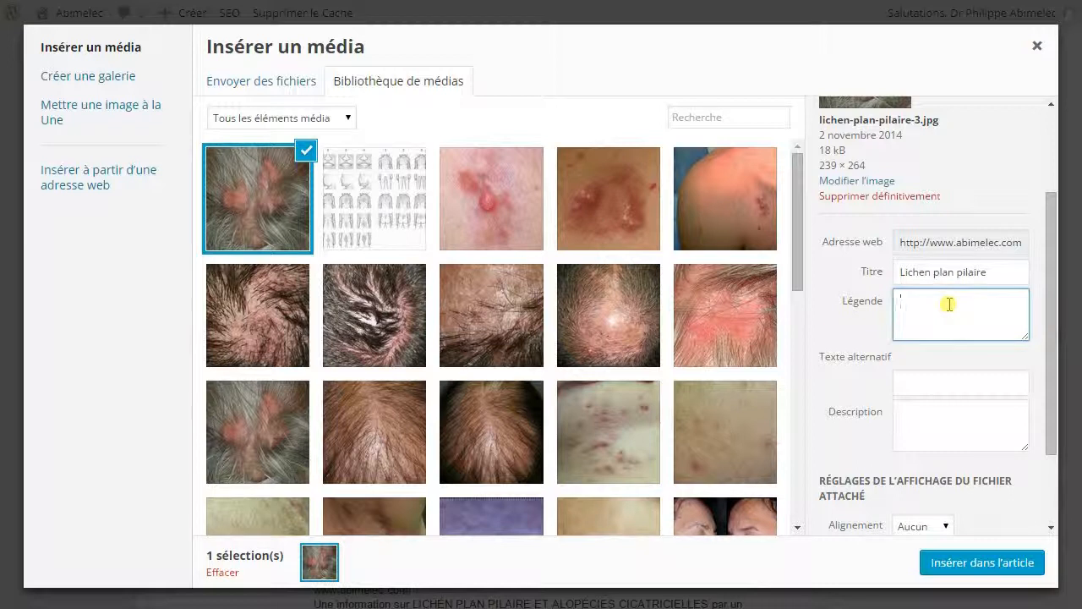
text(Alopécie en plaques à la racine des cheveux)
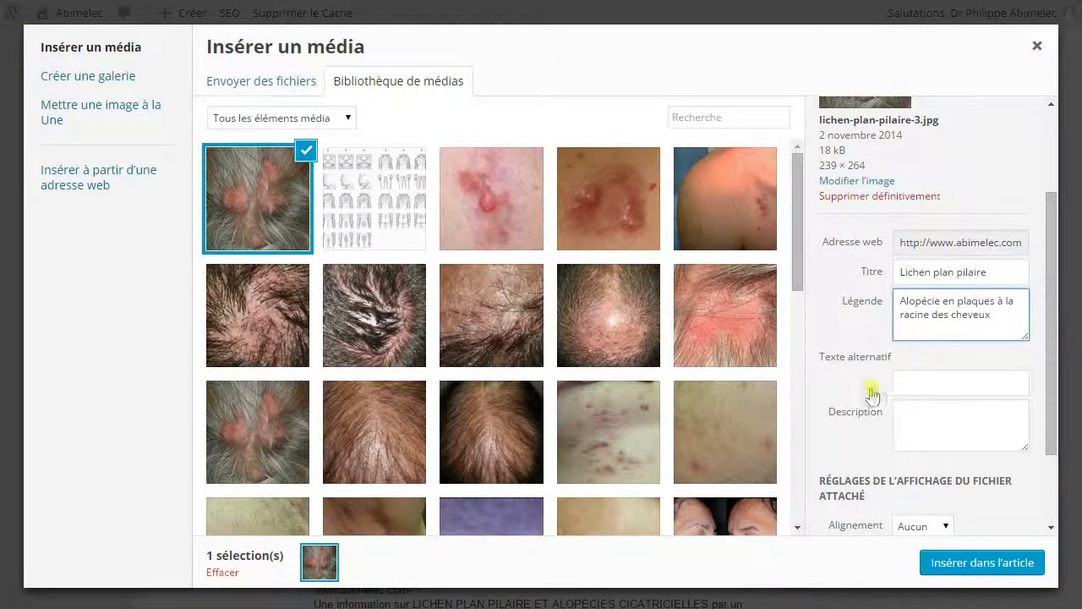
- Insert the photo into the first table cell, keeping Taille originale as its size
scroll(872, 395, down, 3)
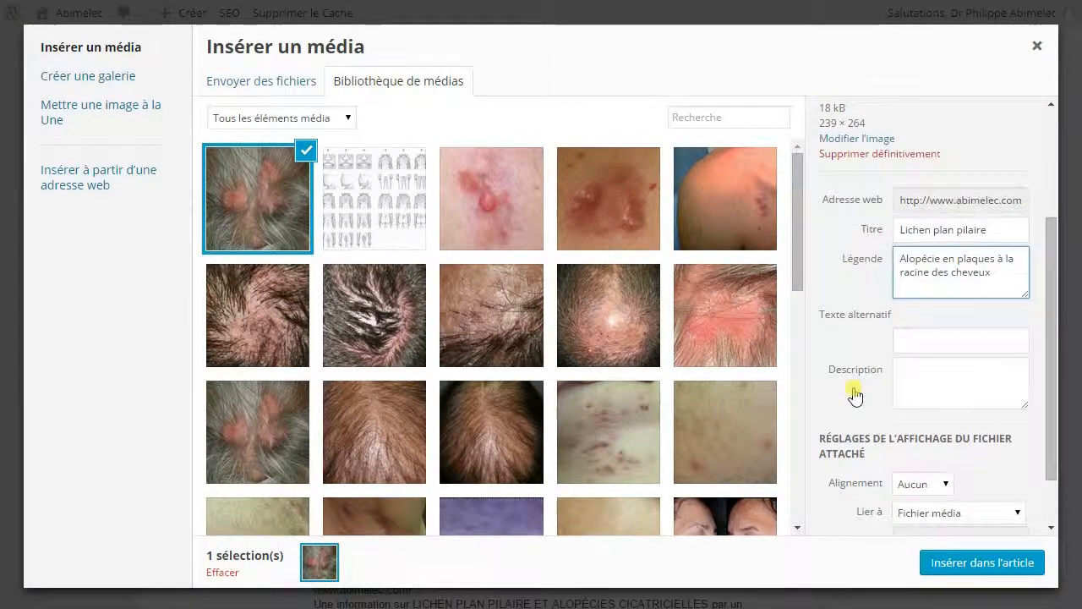
click(964, 502)
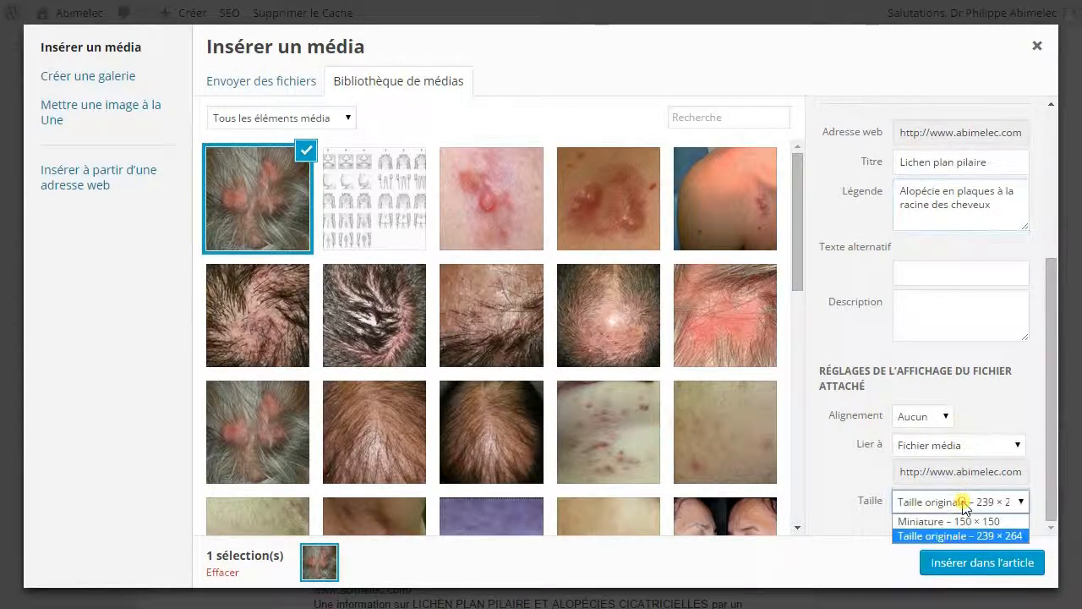
click(943, 503)
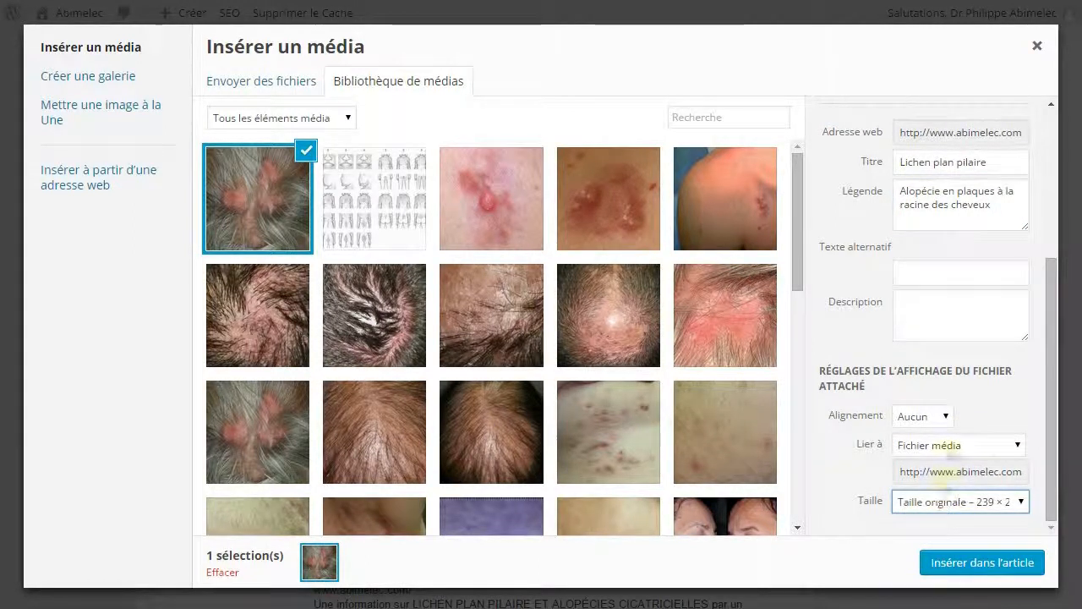
scroll(966, 442, up, 3)
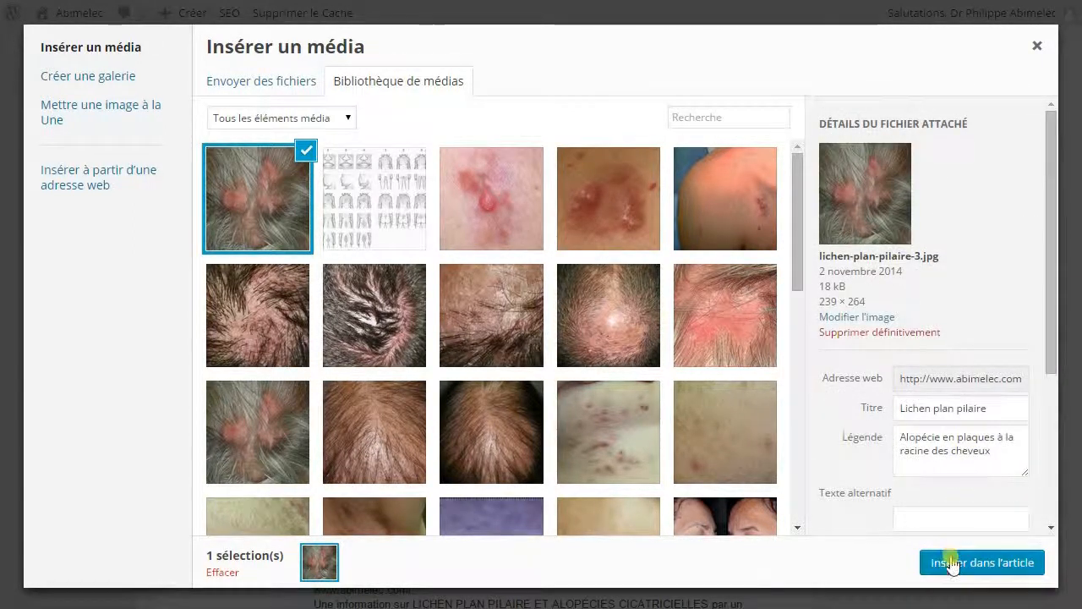
click(953, 563)
scroll(640, 335, down, 2)
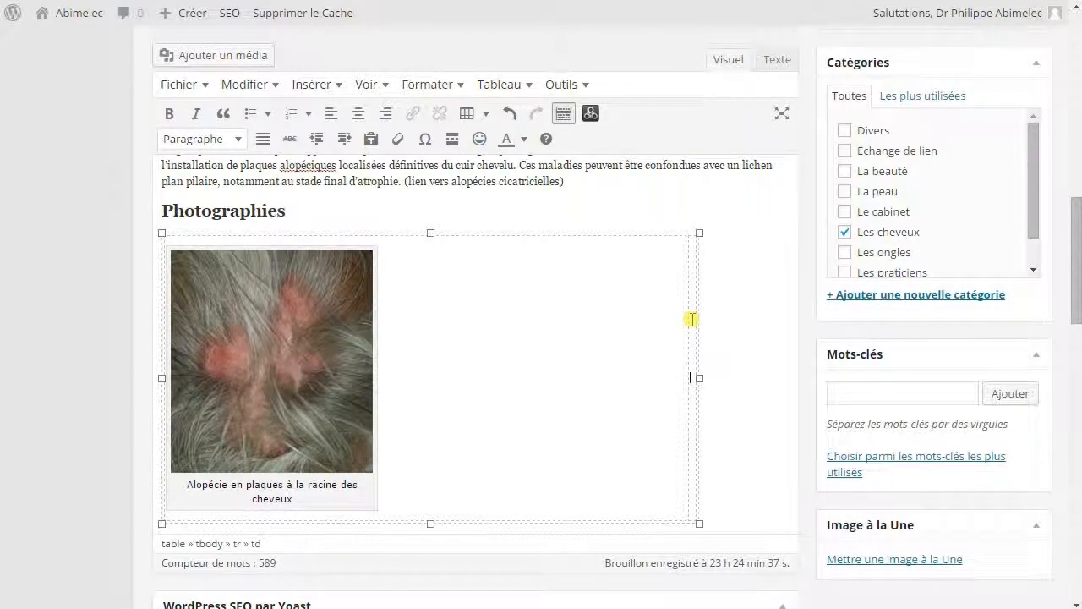
- Upload lichen-plan-pilaire-4.jpg from the computer as the photo for the second table cell
click(242, 53)
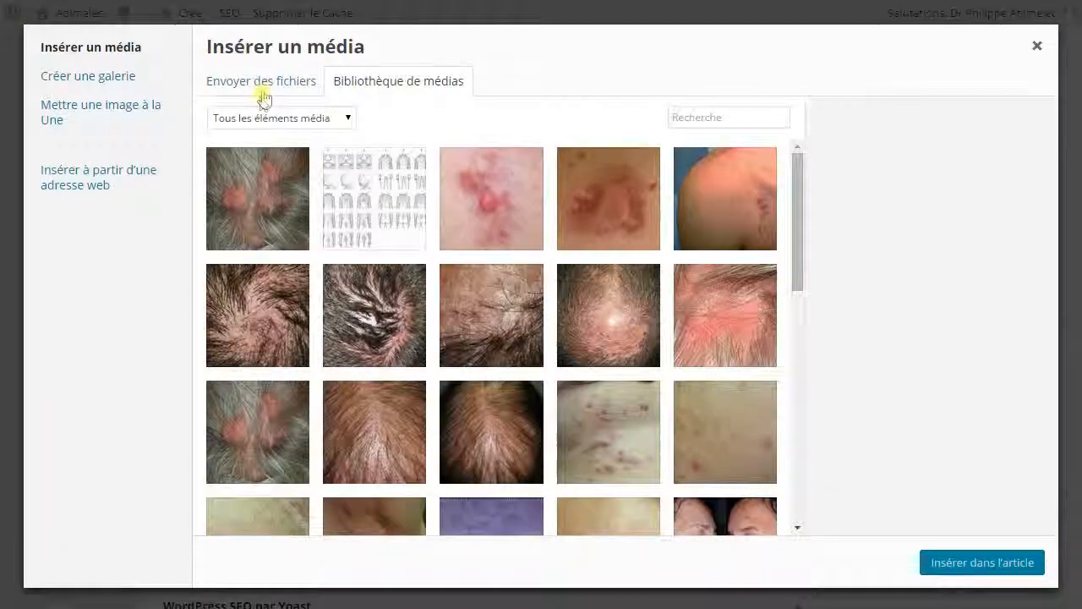
click(254, 83)
click(567, 326)
double_click(266, 87)
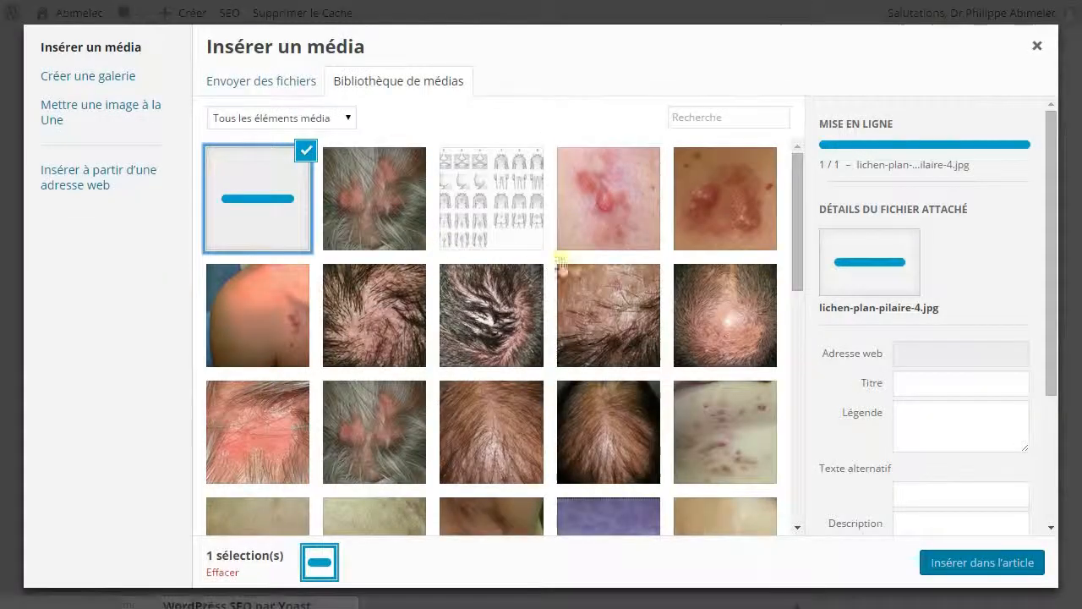
- Title the second photo "Lichen plan pilaire" and caption it "Lichen plan pilaire : alopécie en plaques & petites « croûtes » à la racine des cheveux"
scroll(808, 242, down, 2)
click(992, 272)
text(Lichen plan pilaire)
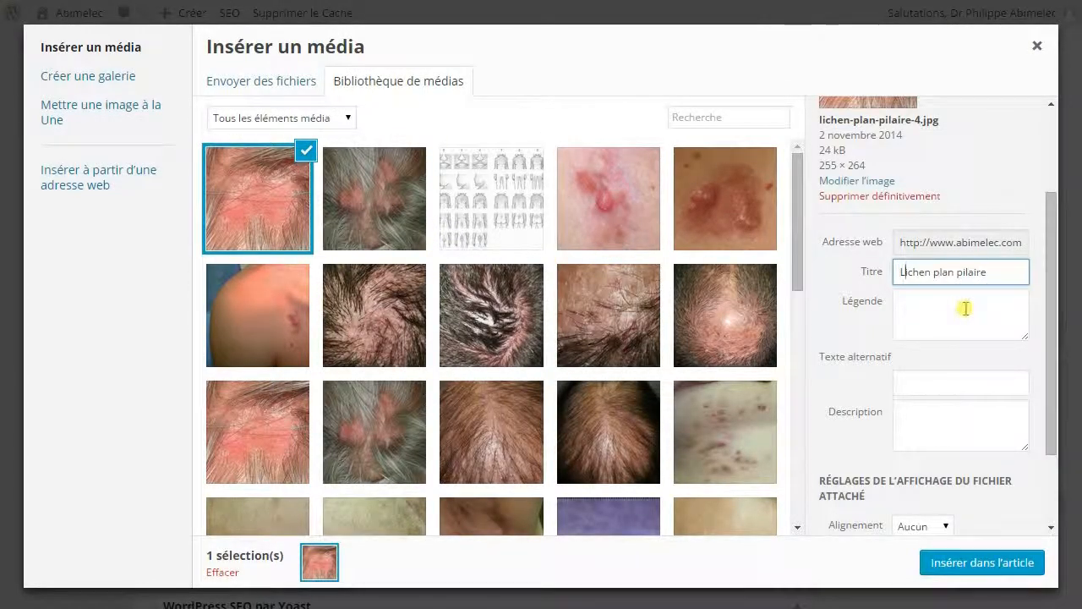
click(956, 309)
key(ctrl+v)
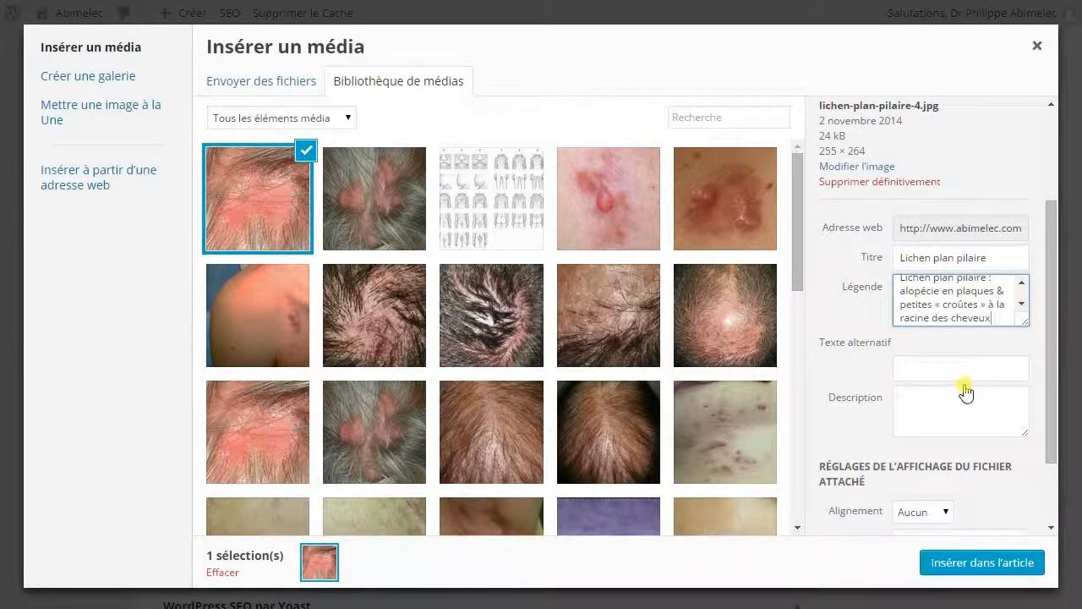
- Insert the second photo into the second table cell and centre it there
click(967, 561)
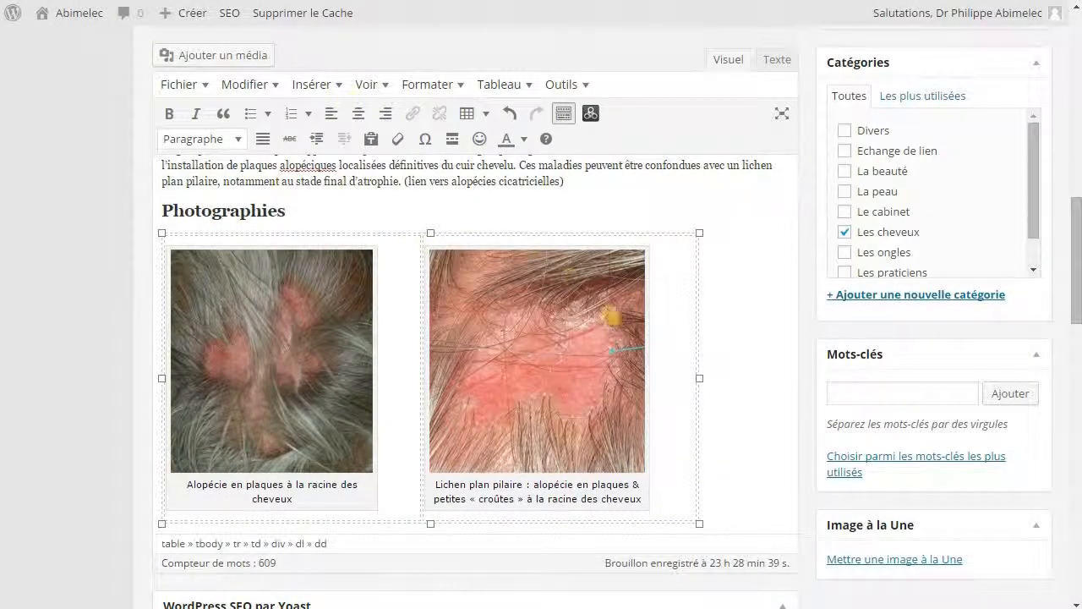
click(334, 119)
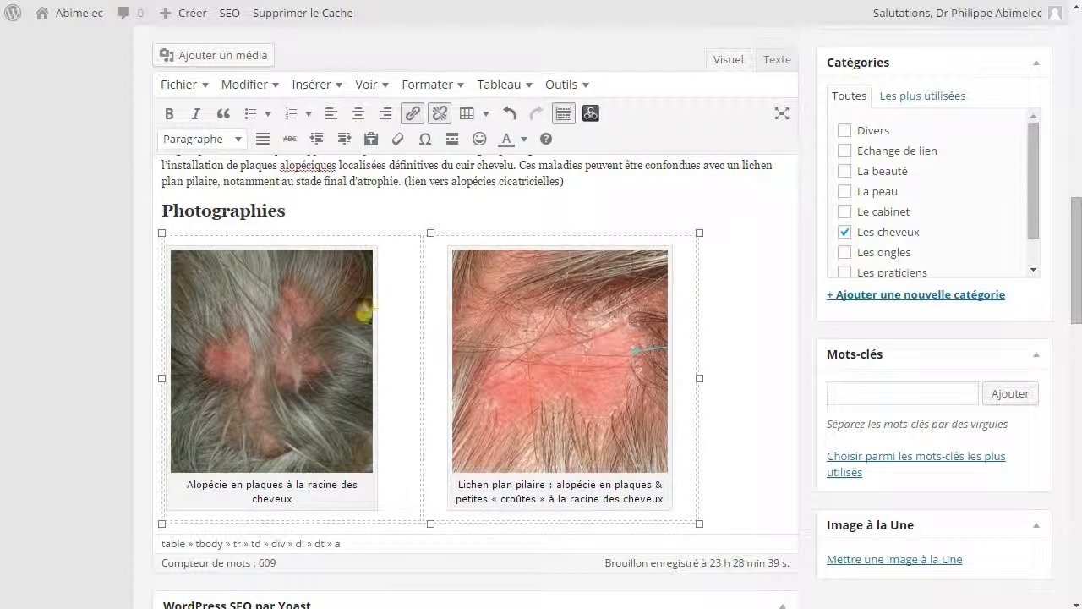
- Centre the first photo, with its caption, within the first cell of the Photographies table
click(358, 114)
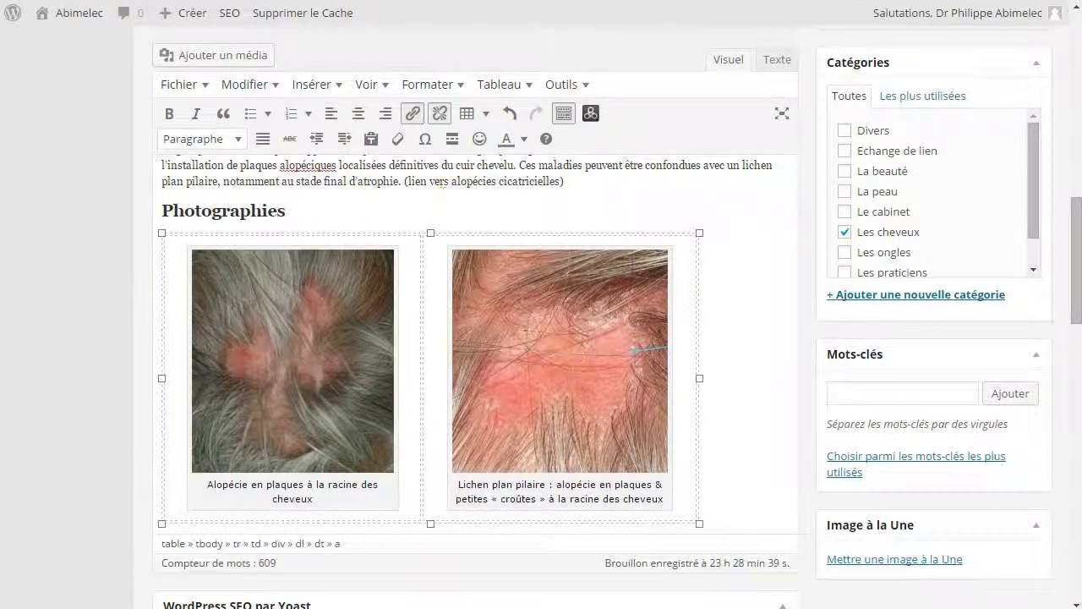
click(737, 385)
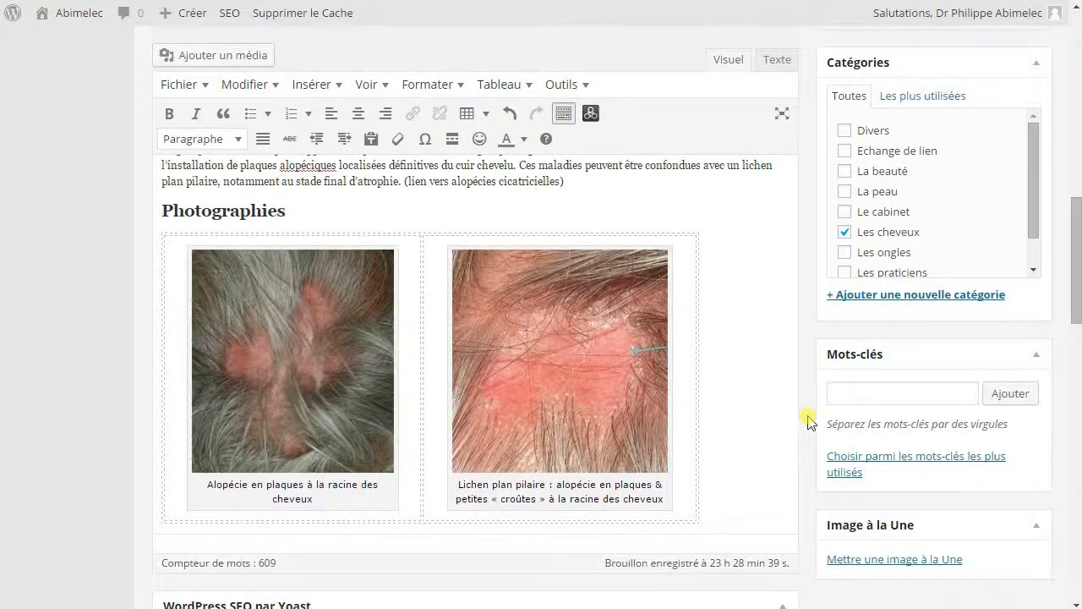
- Set the article's main SEO keyword to "Lichen plan pilaire"
scroll(812, 415, down, 2)
scroll(812, 411, down, 3)
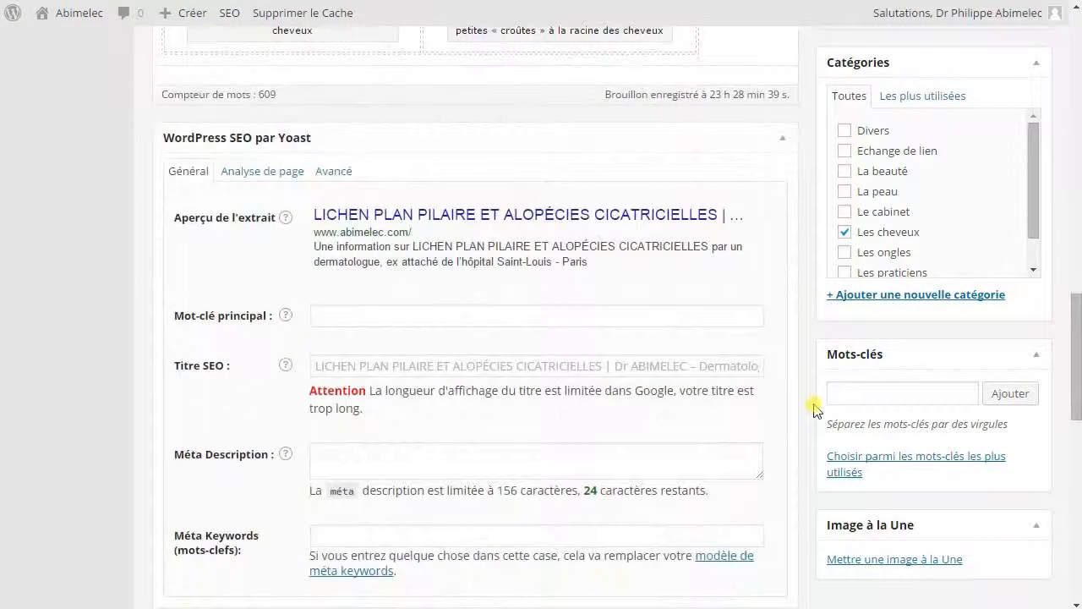
scroll(792, 396, down, 1)
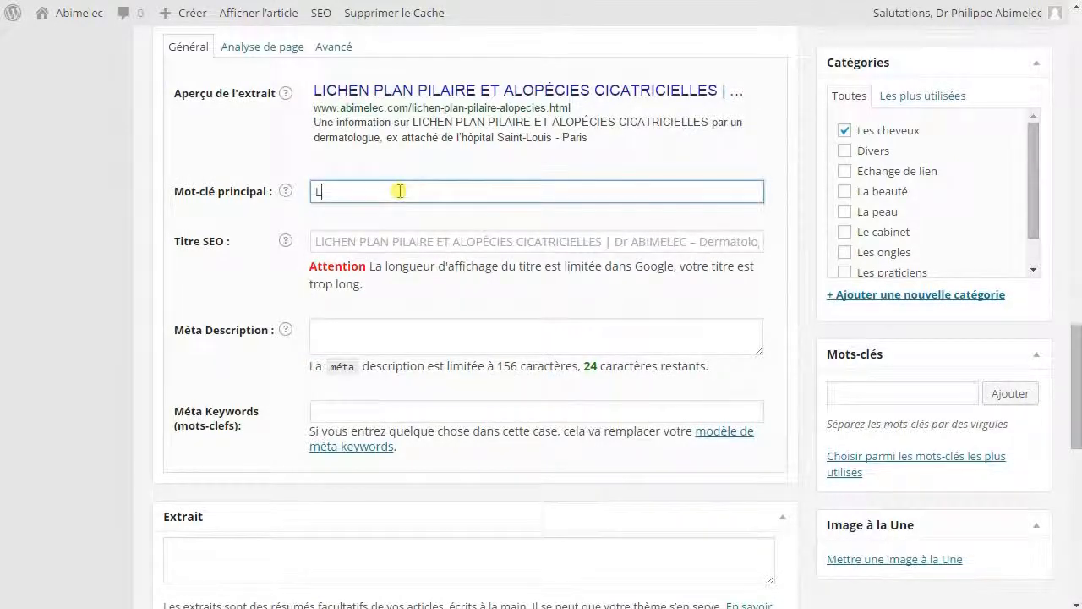
text(pl)
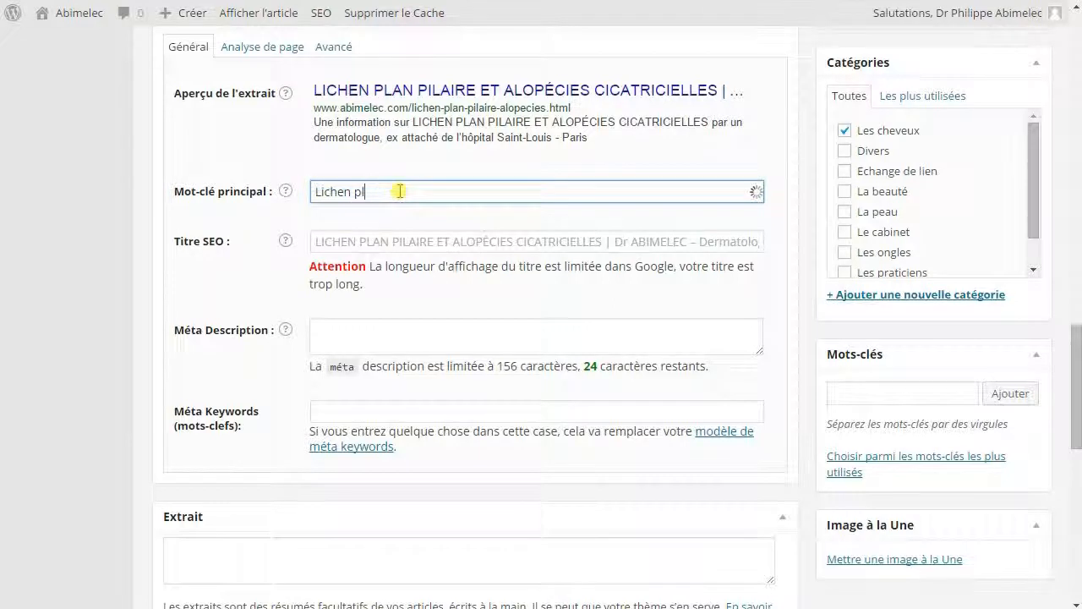
text(an pilaire)
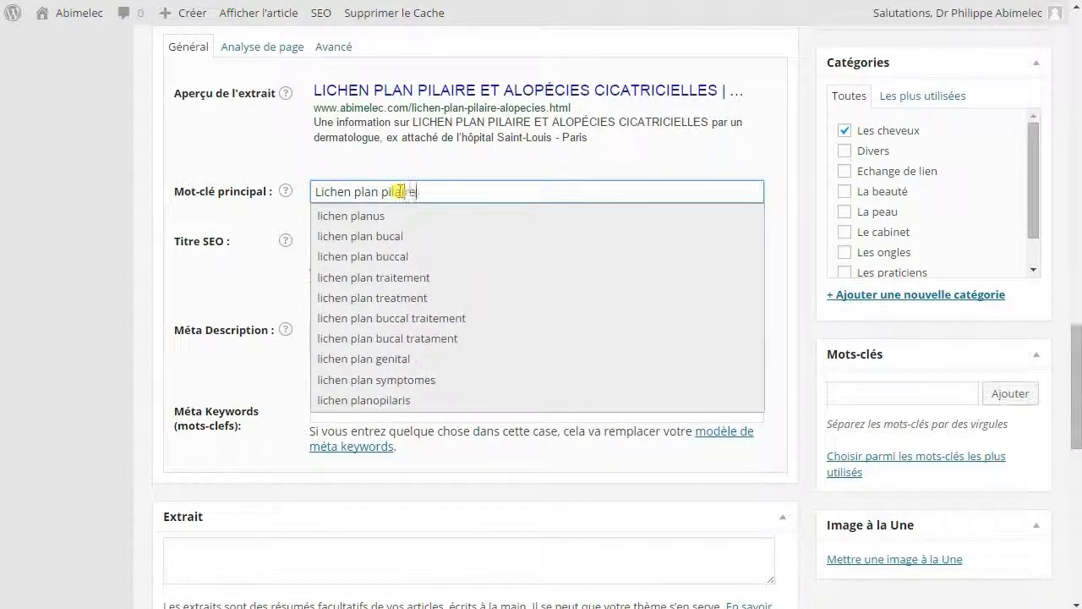
click(457, 157)
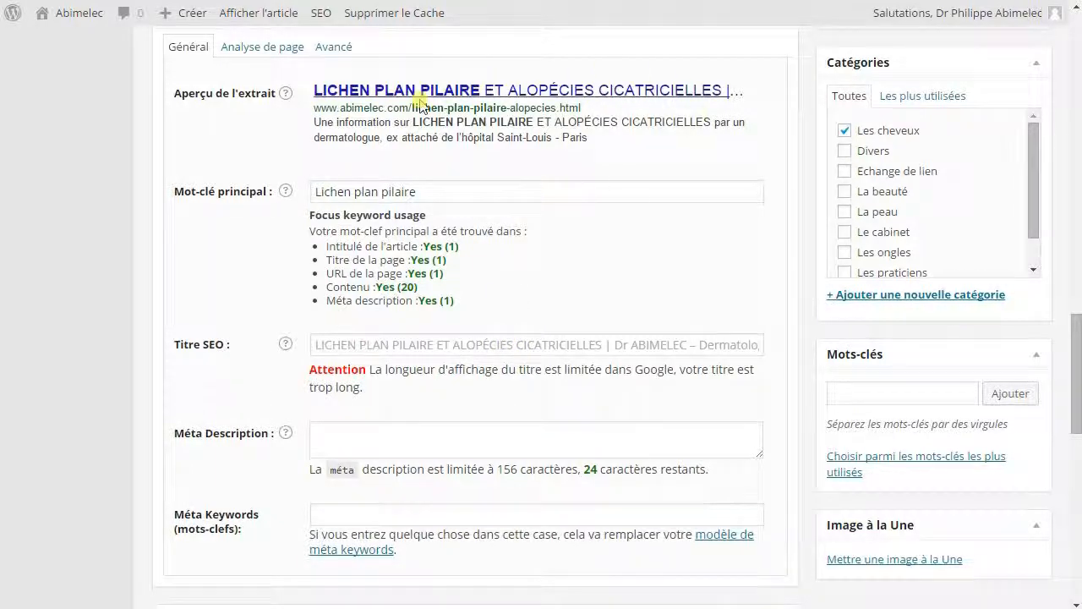
- Set the article's SEO title to "Lichen plan pilaire et alopécies cicatricielles"
click(450, 348)
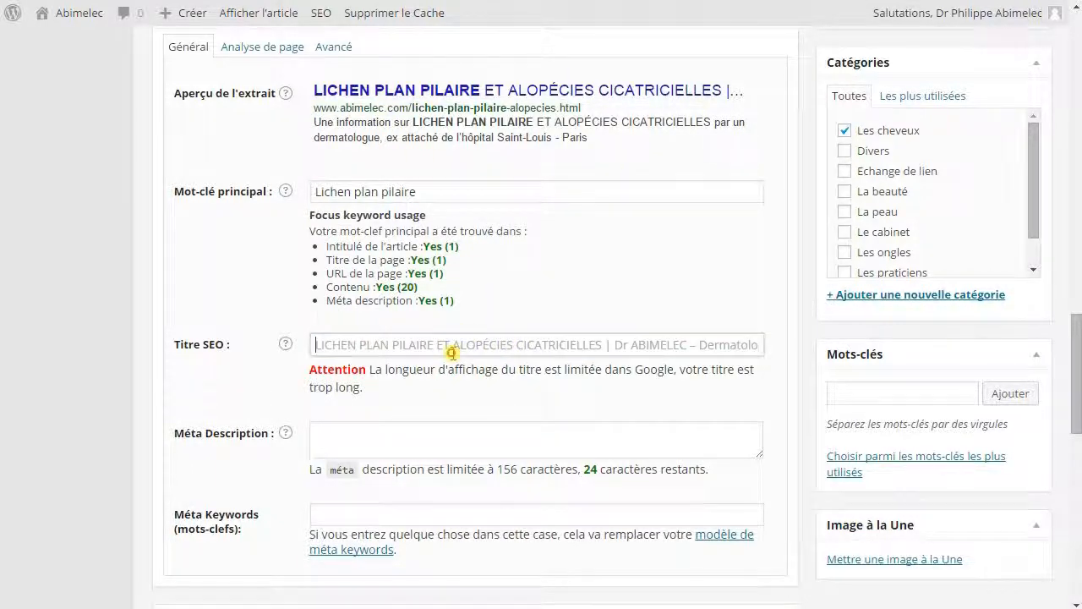
text(Lichen plan)
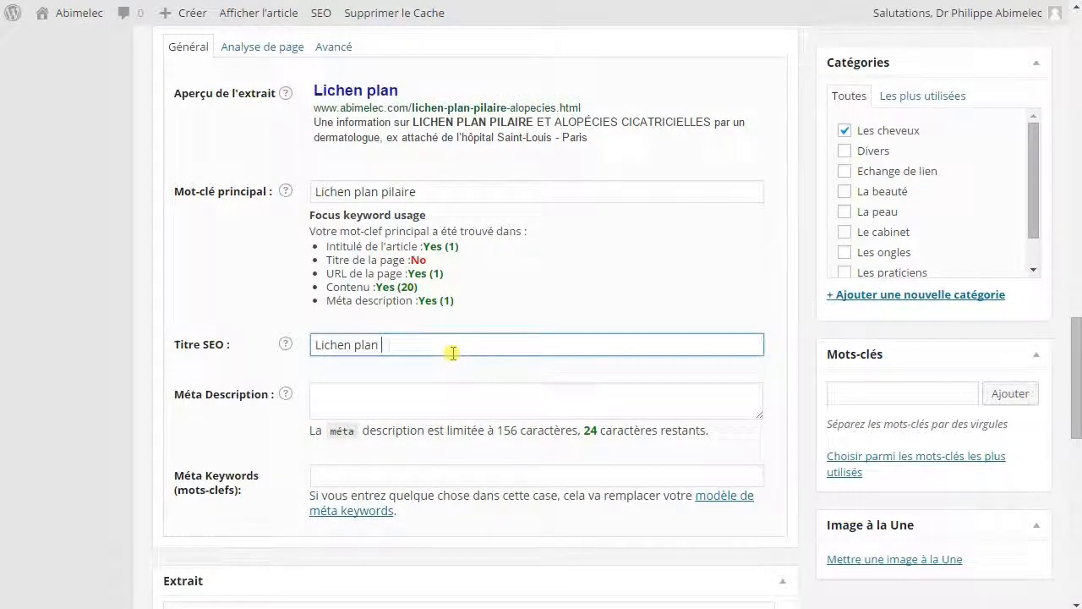
text( pilaire et alo)
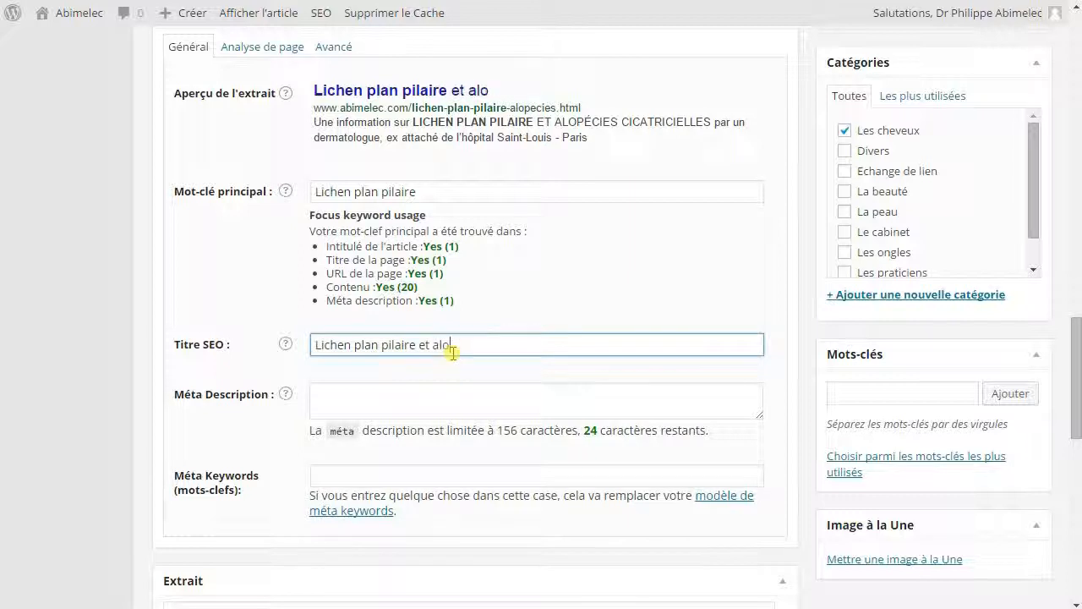
text(pécies cicatricielles)
- Set the meta description to "Le lichen plan pilaire est la plus fréquente des alopécies cicatricielles, il peut provoquer une perte de cheveux définitive."
click(538, 385)
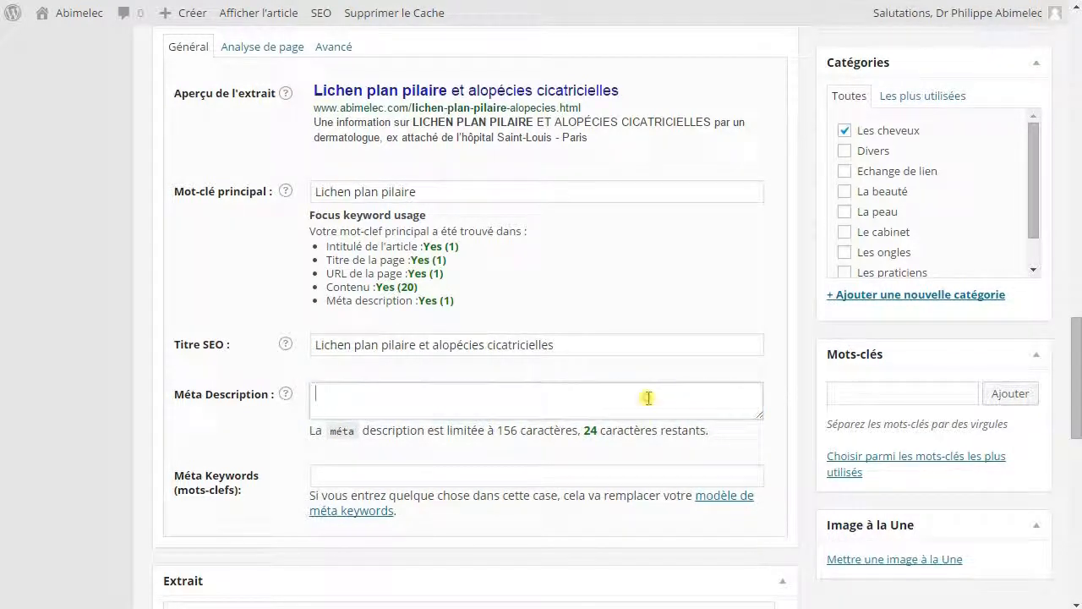
text(Le lichen plan pilaire est la plus fréquente des alopécies cicatricielles, il peut provoquer une perte de cheveux définitive.)
key(BackSpace)
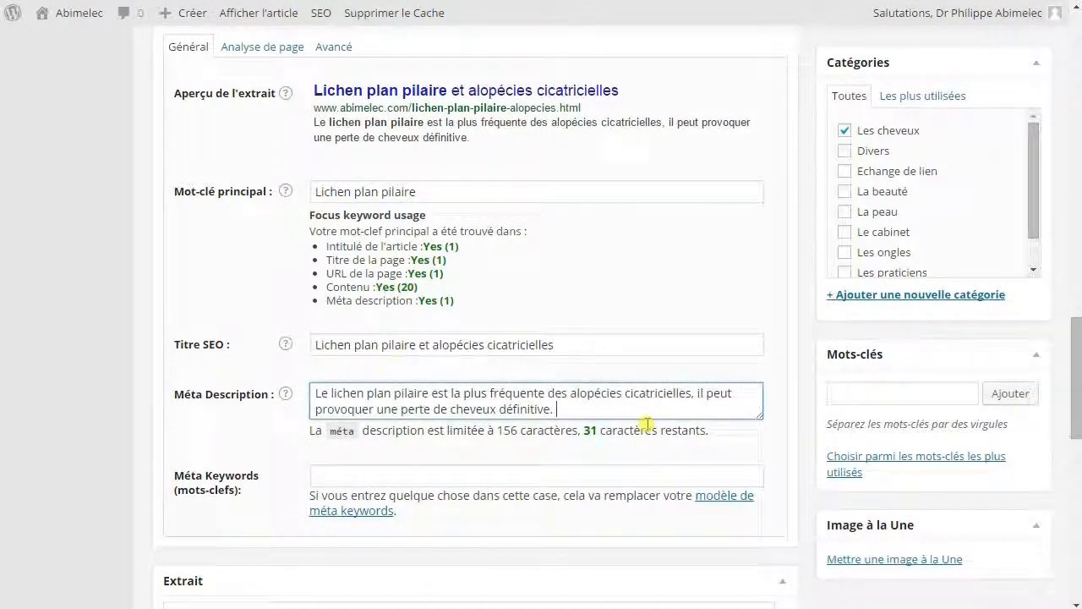
- Set Extrait to the meta description plus "Un examen spécialisé et des examens complémentaires appropriés permettent de mettre en œuvre un traitement pour stopper la chute de cheveux."
scroll(495, 513, down, 2)
click(488, 444)
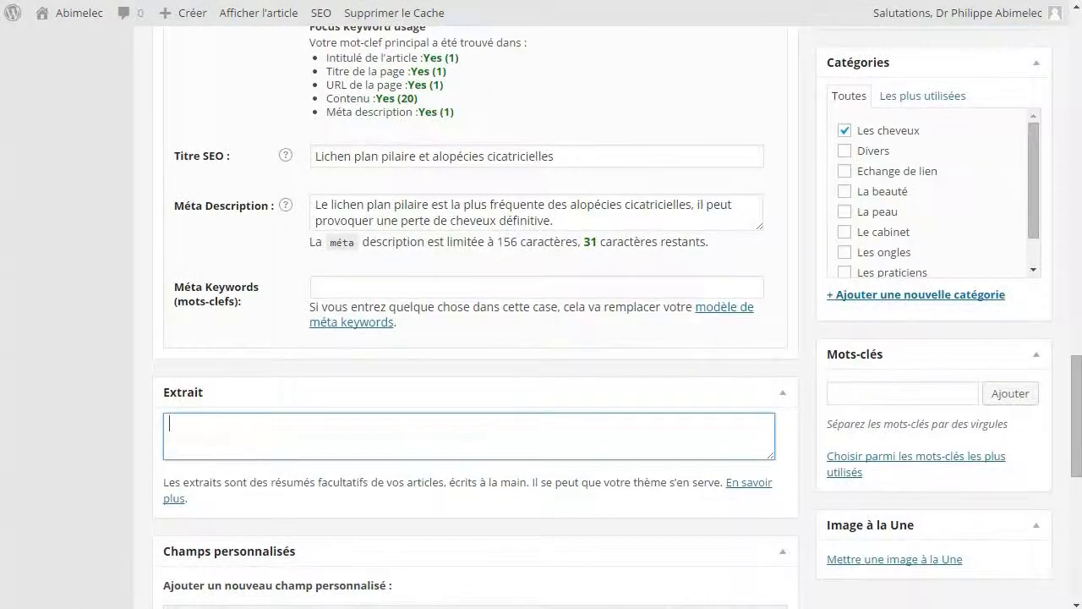
text(Le lichen plan pilaire est la plus fréquente des alopécies cicatricielles, il peut provoquer une perte de cheveux définitive. Un examen specialisé et des examens complémentaires appropriés permettent de mettre en œuvre un traitement pour stopper la chute de cheveux.)
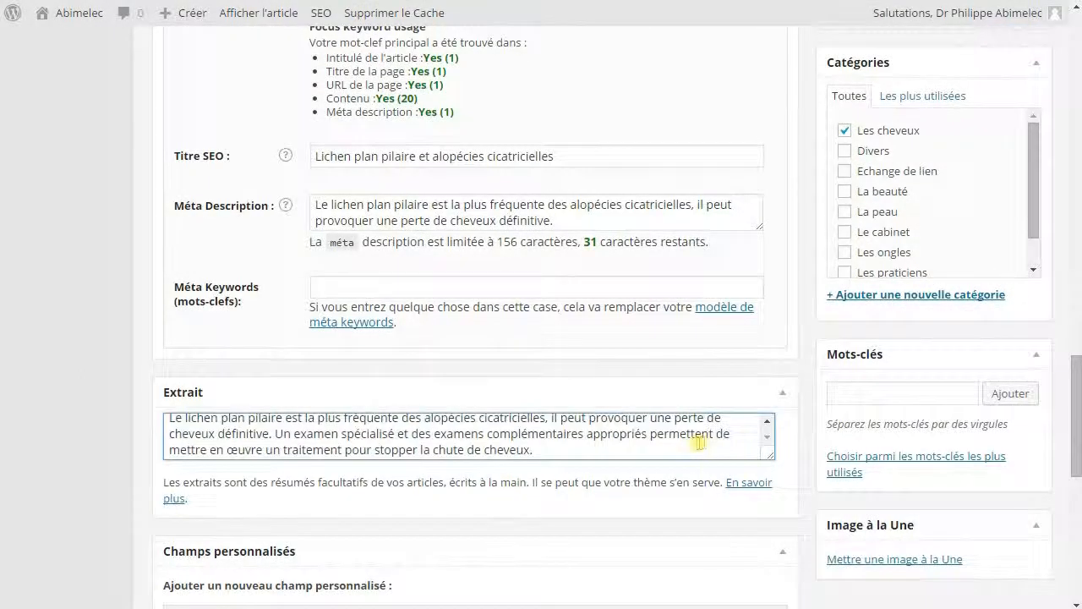
drag(772, 457, 778, 500)
scroll(816, 489, down, 2)
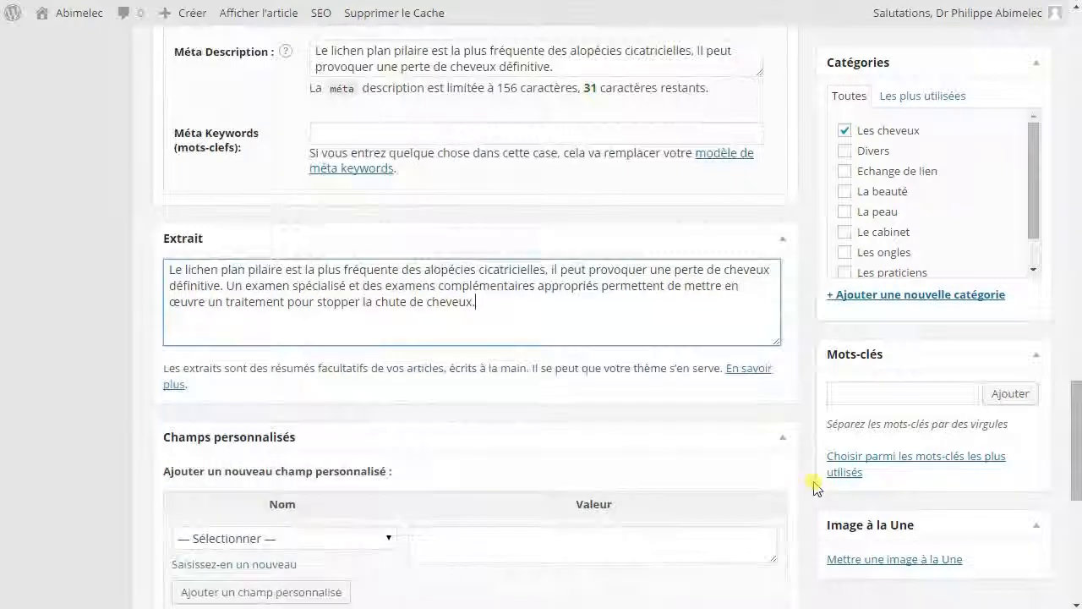
- Save the article as a draft and publish it
scroll(815, 487, up, 2)
scroll(815, 488, up, 8)
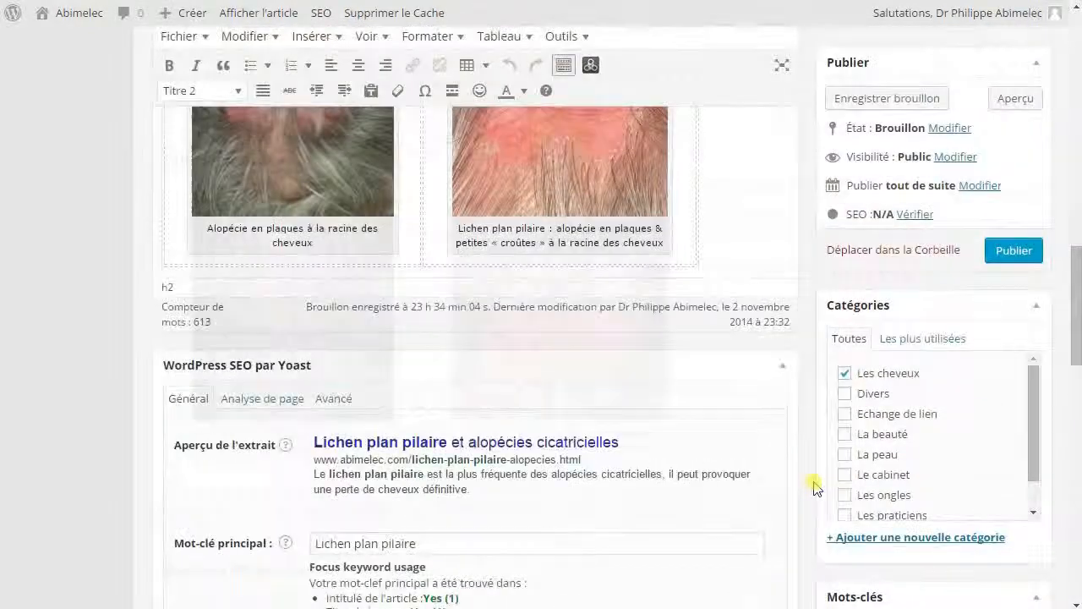
scroll(815, 488, up, 10)
click(870, 186)
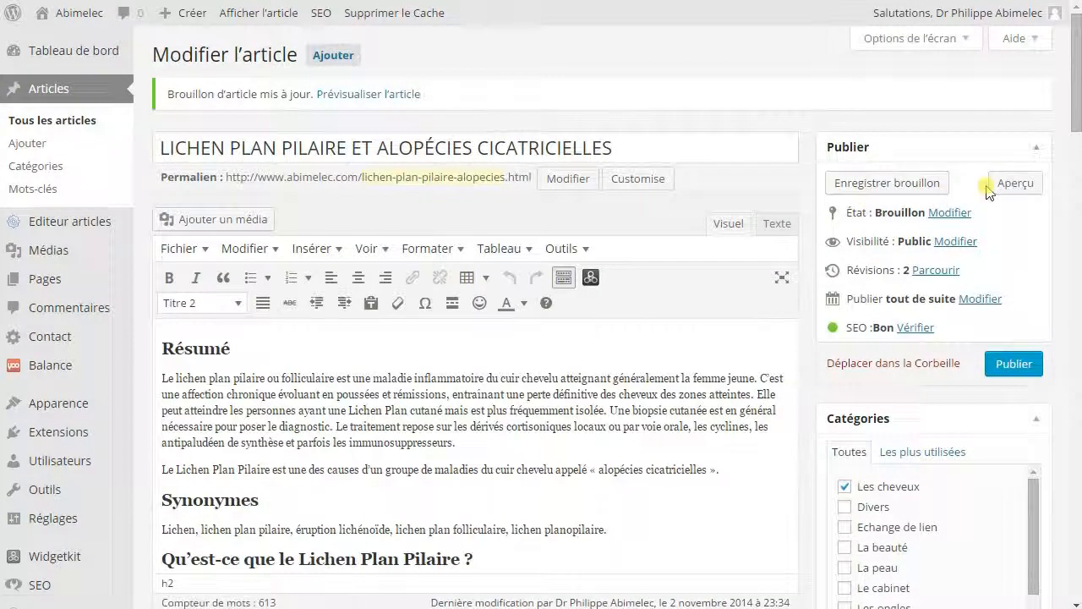
click(1014, 363)
- View the published article on the site and check it from the heading down to the Photographies section
click(749, 182)
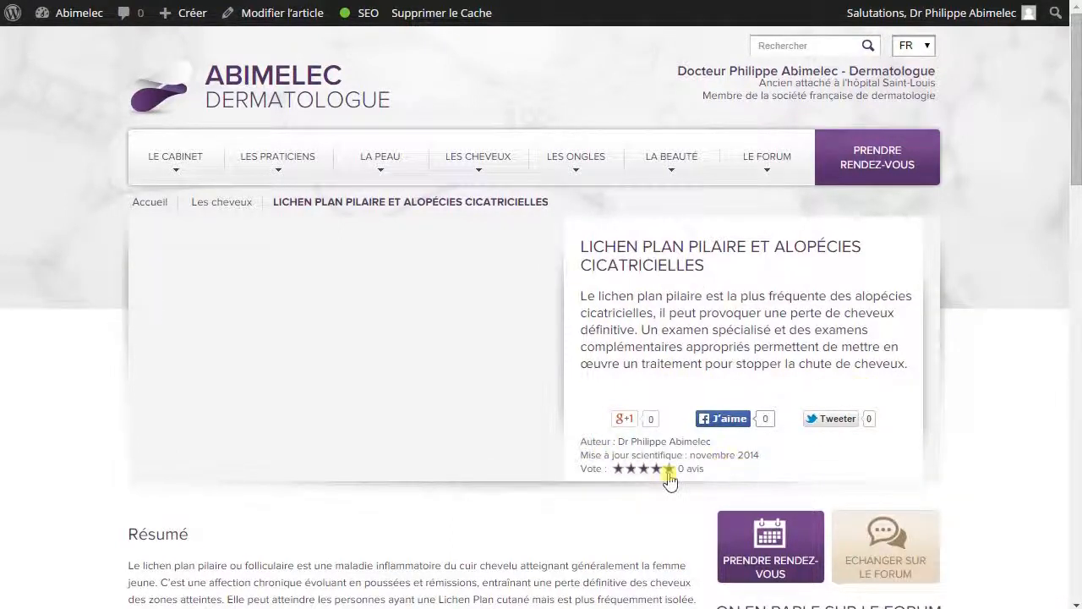
scroll(525, 519, down, 3)
scroll(157, 317, down, 1)
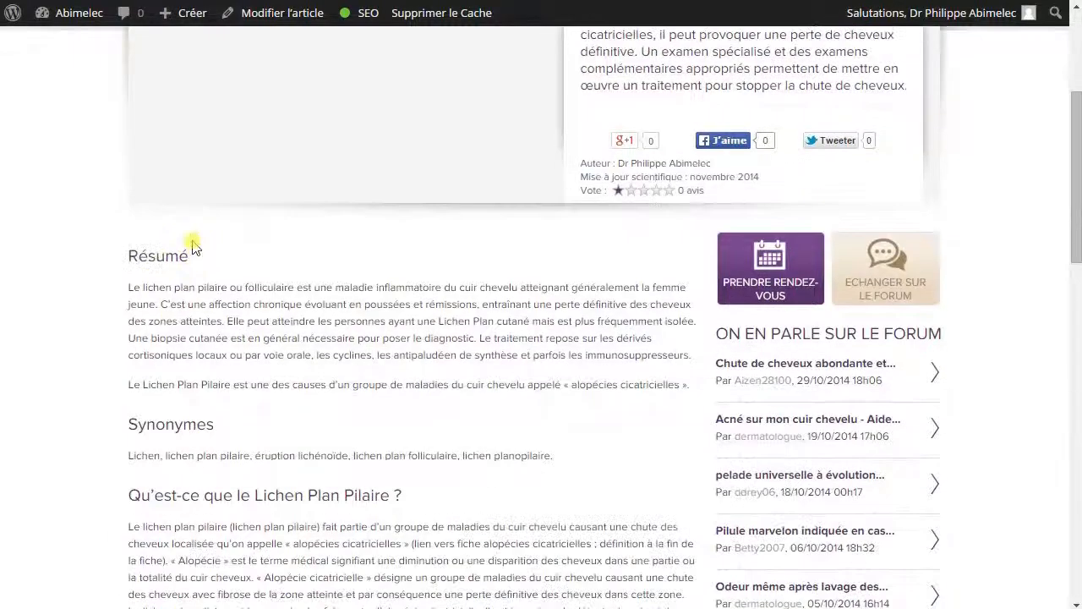
scroll(296, 377, down, 5)
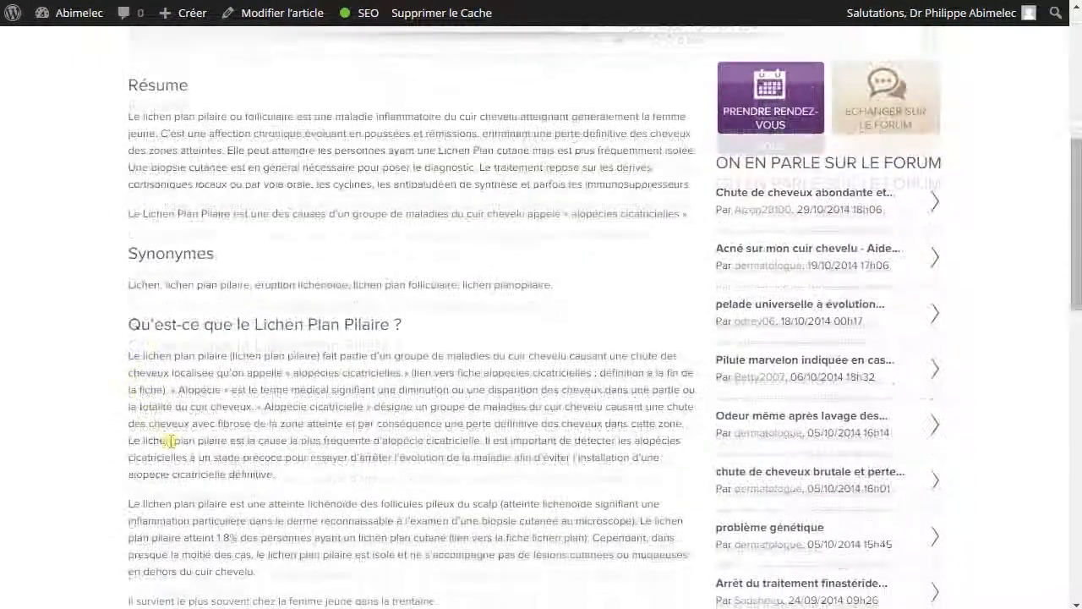
scroll(185, 449, down, 9)
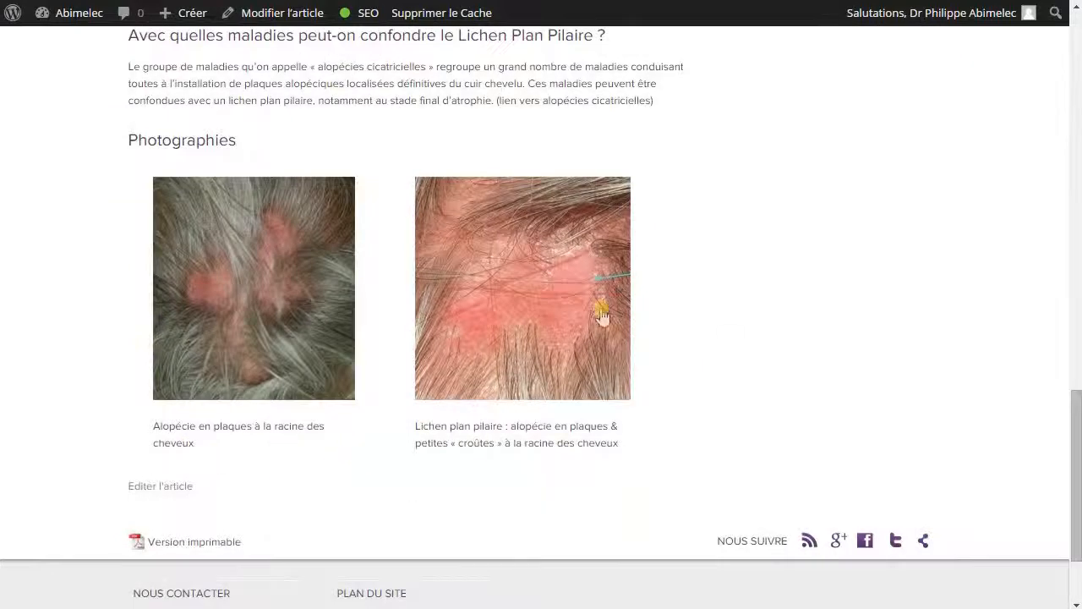
- Reopen the article for editing and make the first paragraph under Résumé red and bold
click(176, 487)
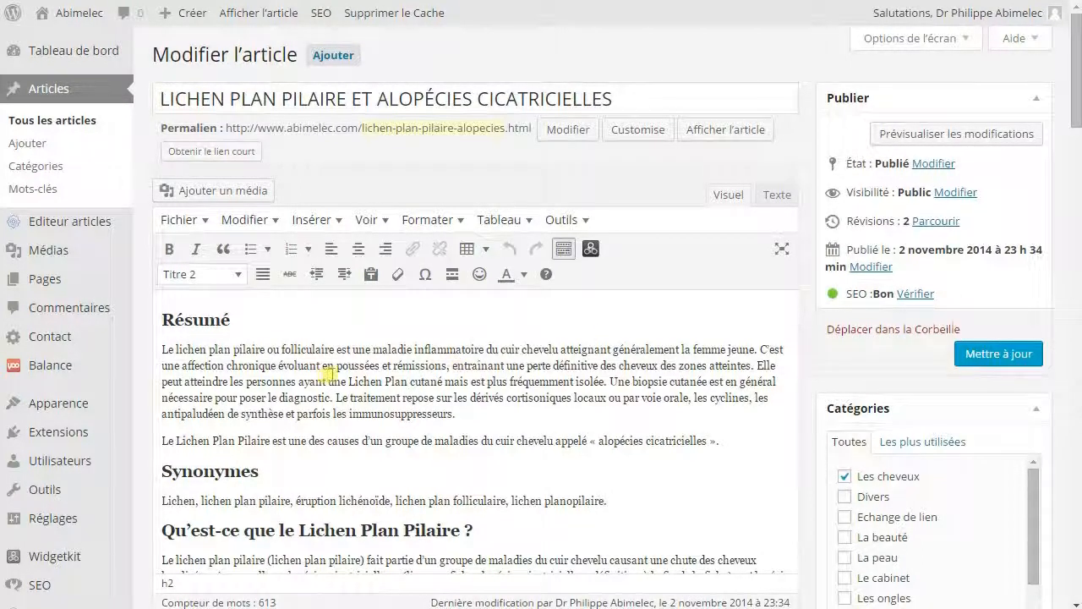
drag(457, 414, 144, 351)
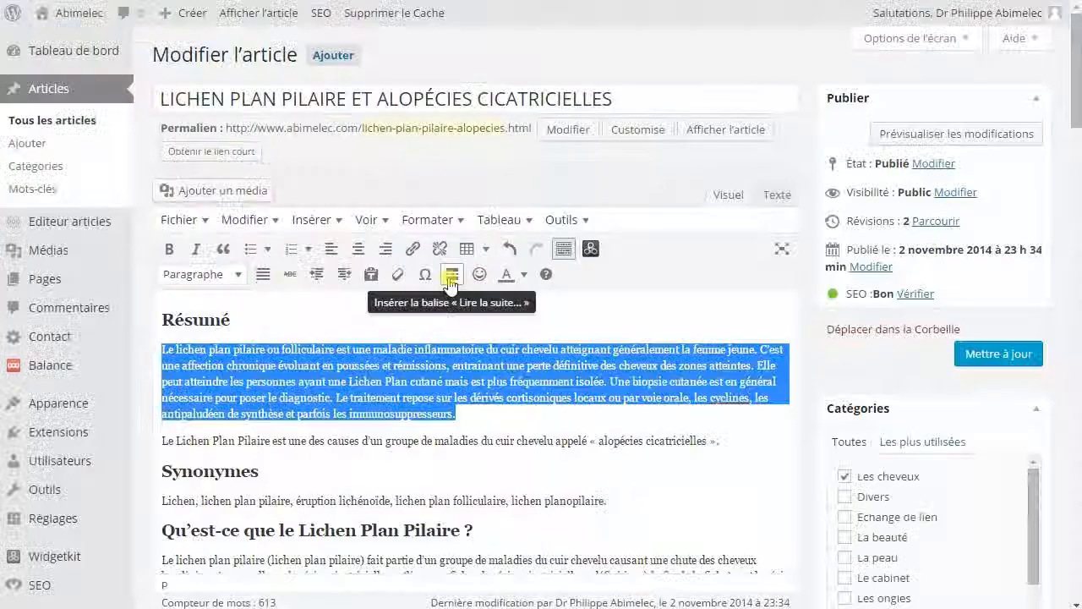
click(523, 274)
click(508, 331)
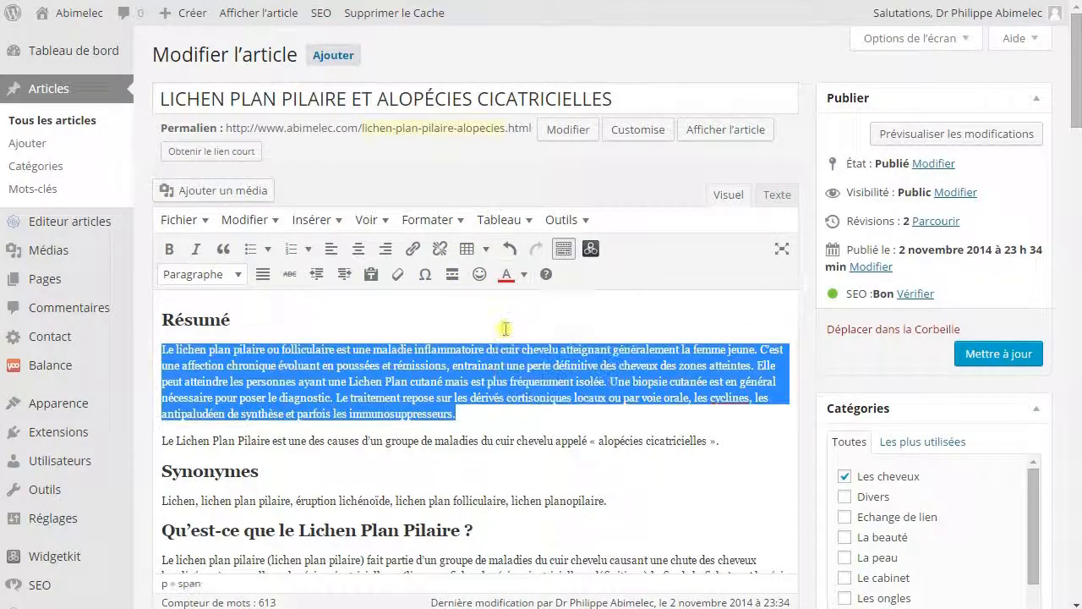
click(169, 249)
click(417, 438)
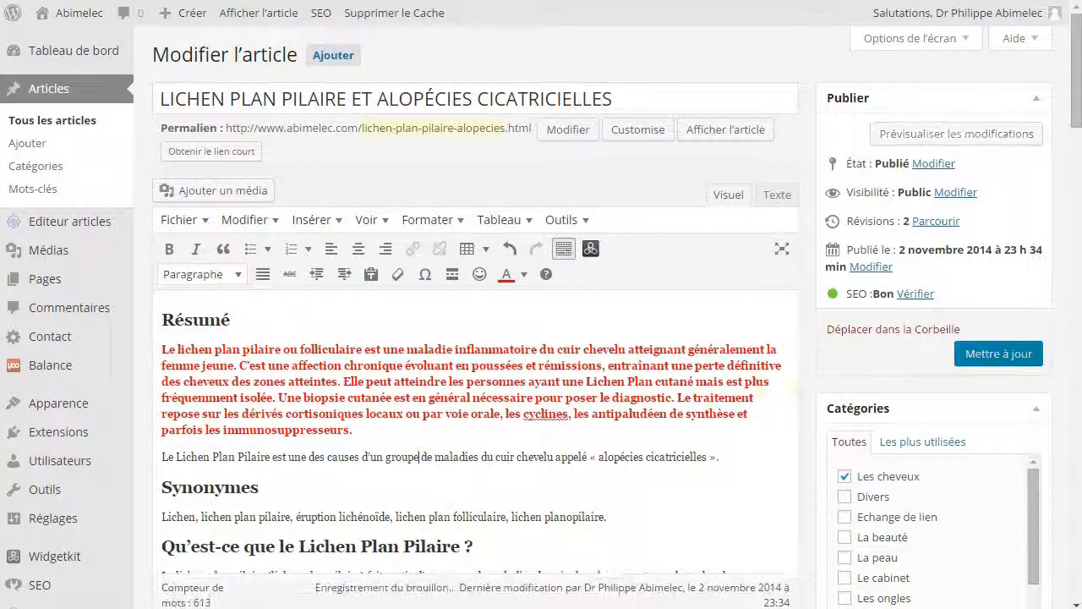
- Update the article with the new formatting and view its Résumé section on the site
click(979, 359)
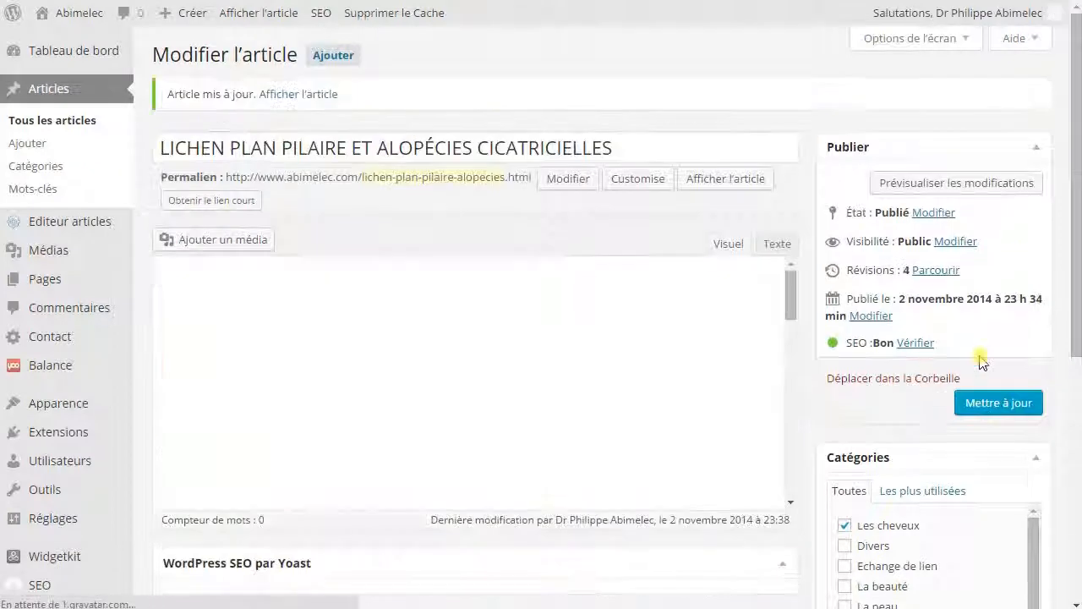
click(720, 181)
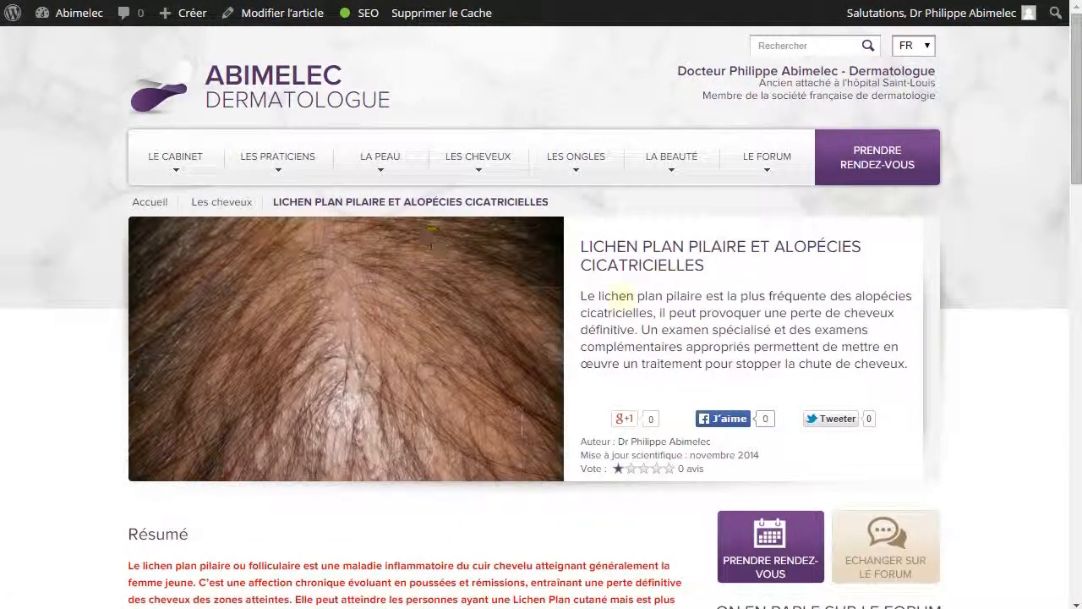
scroll(591, 304, down, 3)
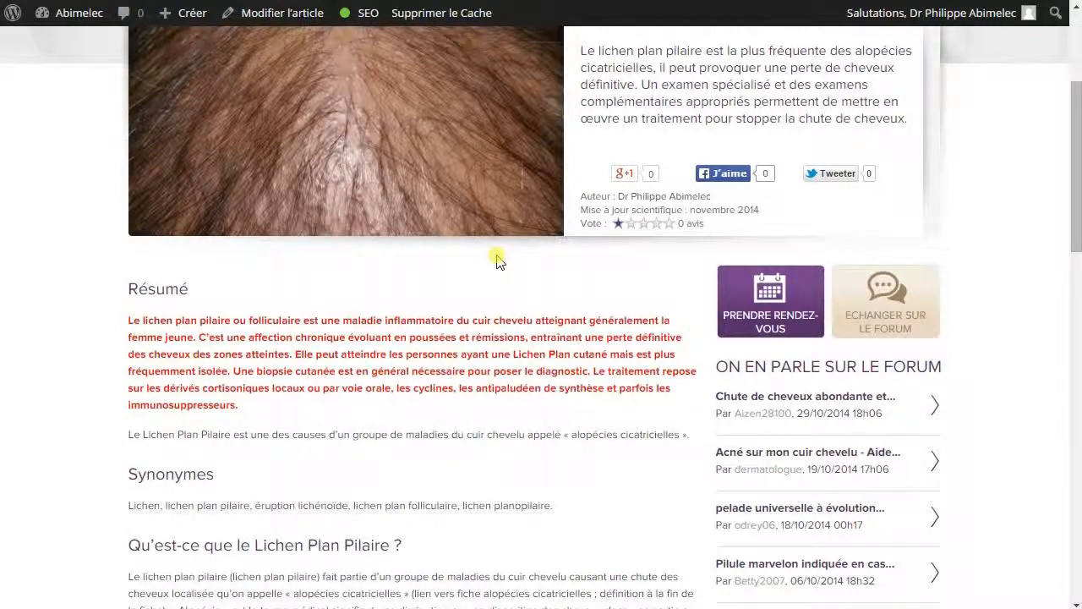
- Reopen the article for editing and restore its revision of 2 novembre 2014 à 23 h 34
click(284, 13)
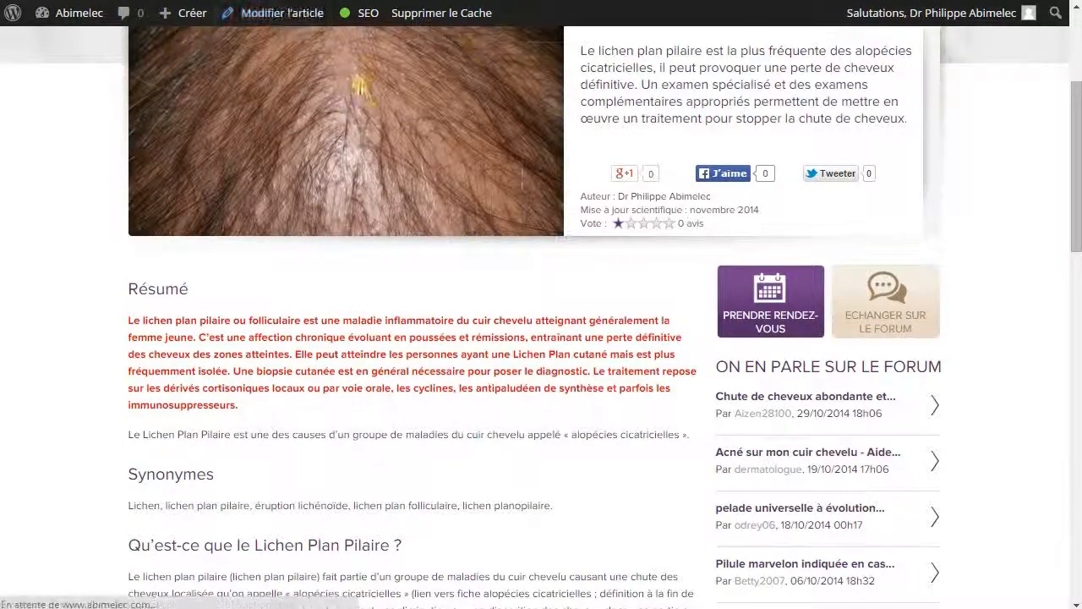
scroll(481, 403, down, 15)
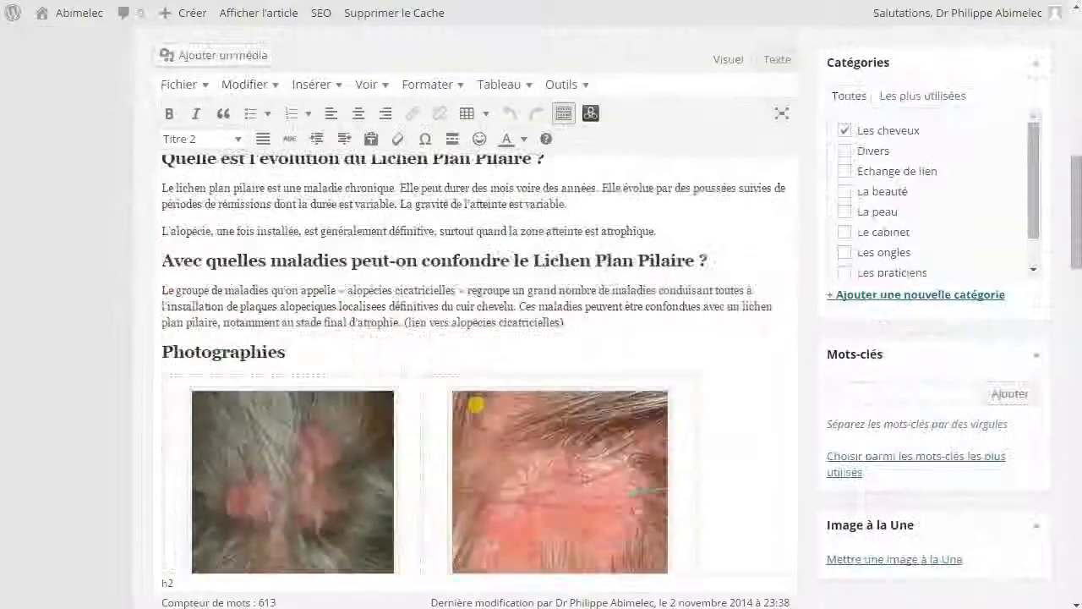
scroll(476, 413, down, 12)
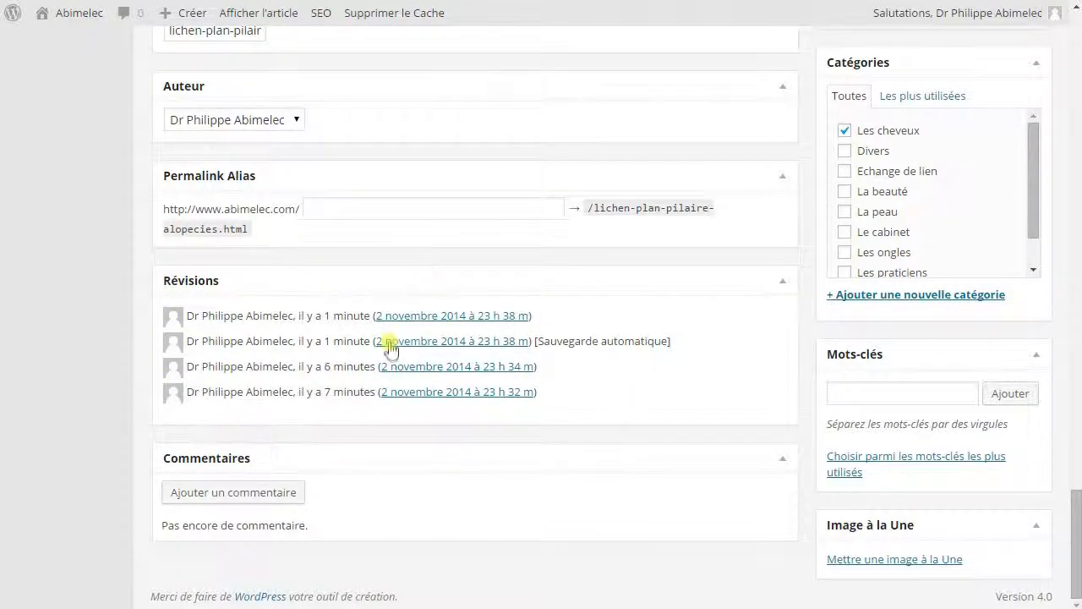
click(396, 370)
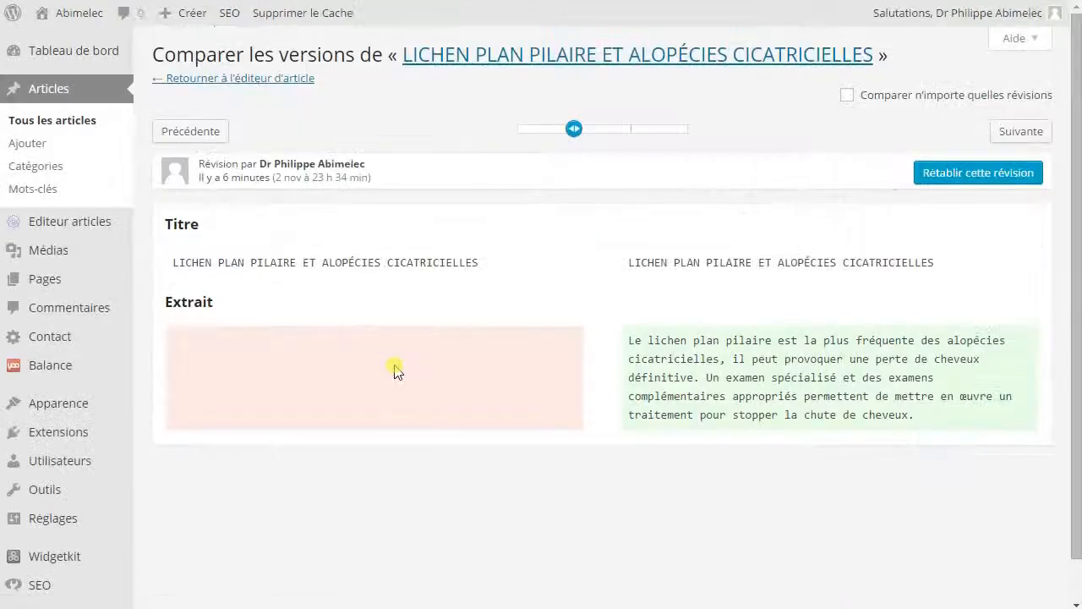
click(986, 174)
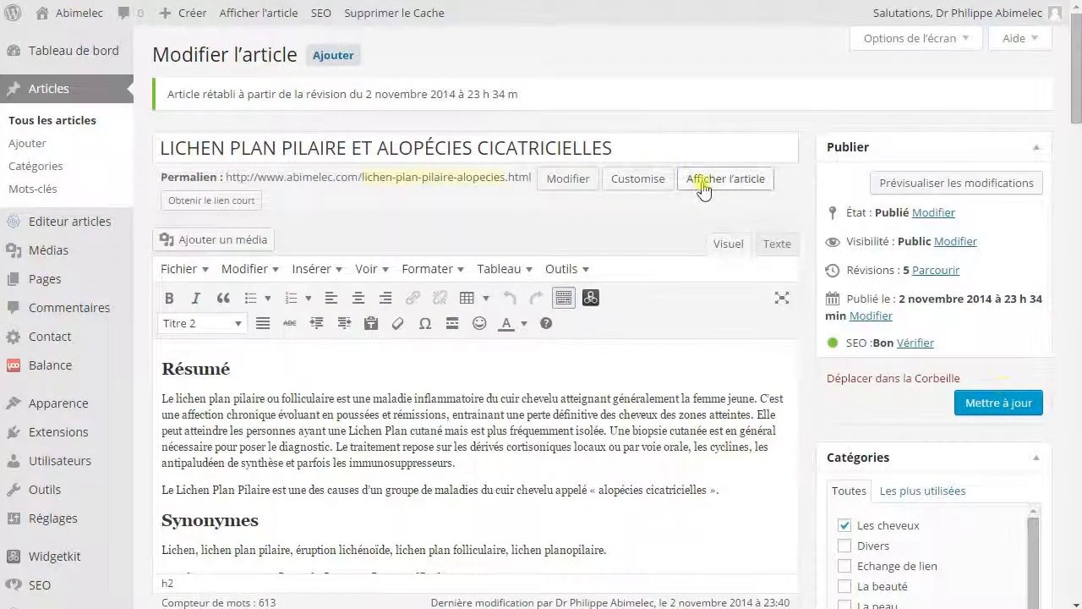
- View the restored article on the site and check its Résumé section
click(702, 188)
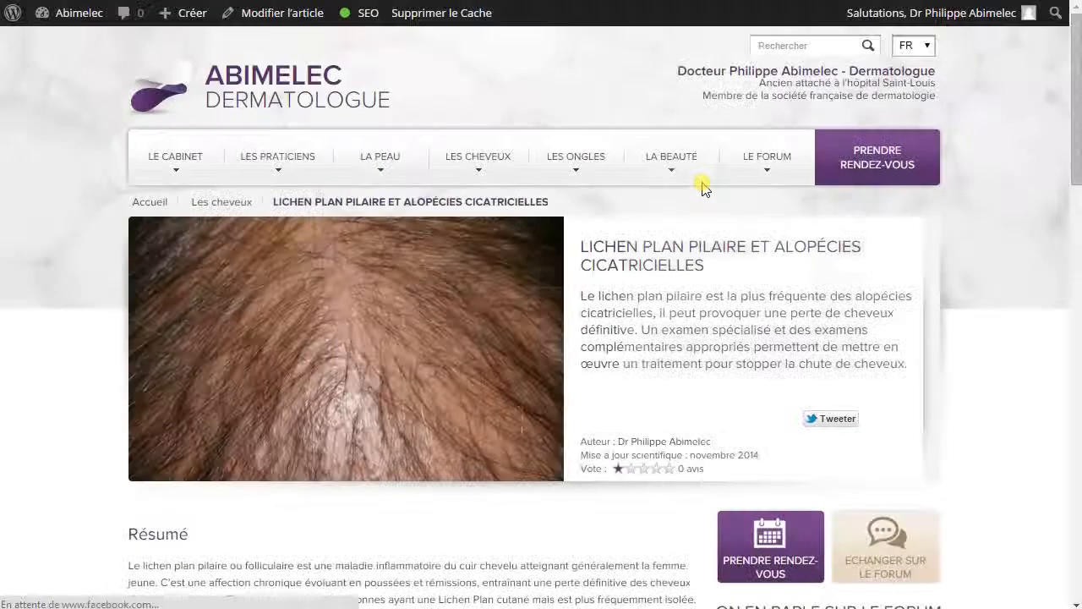
scroll(703, 188, down, 3)
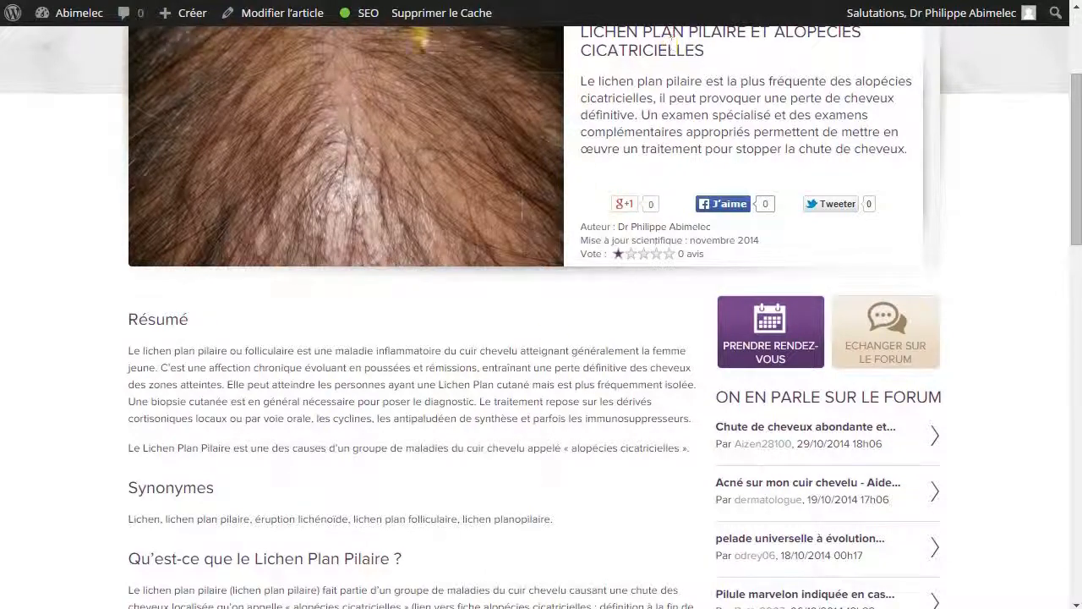
click(281, 13)
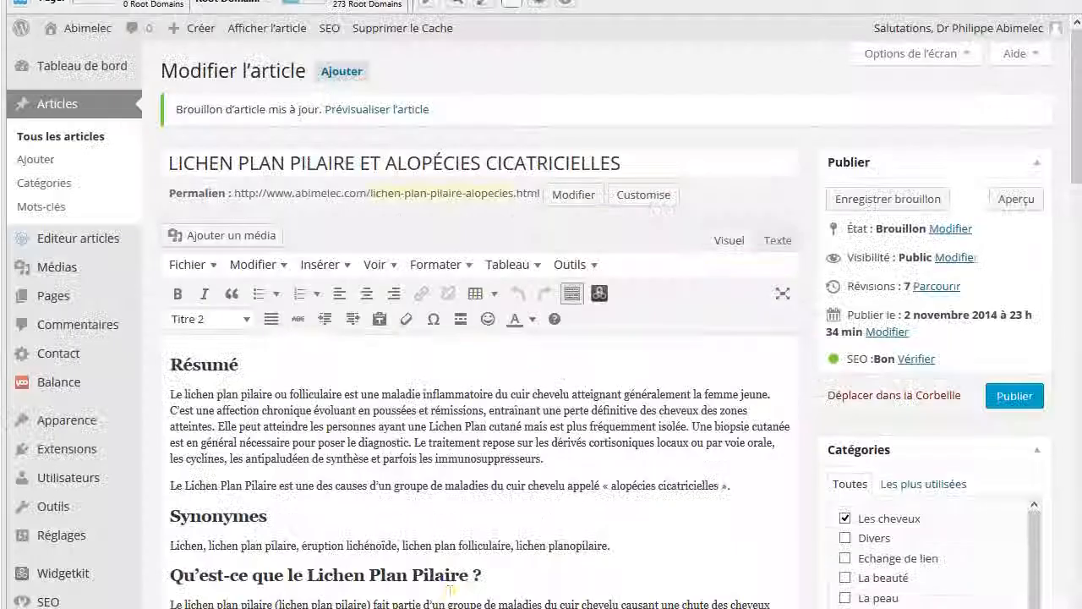
click(788, 244)
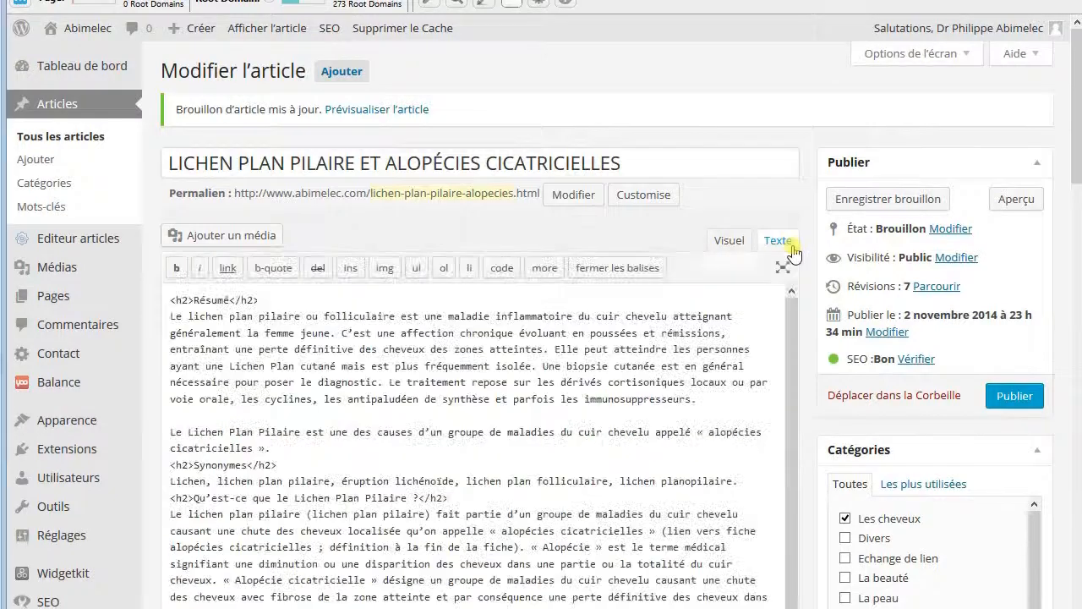
scroll(440, 353, down, 10)
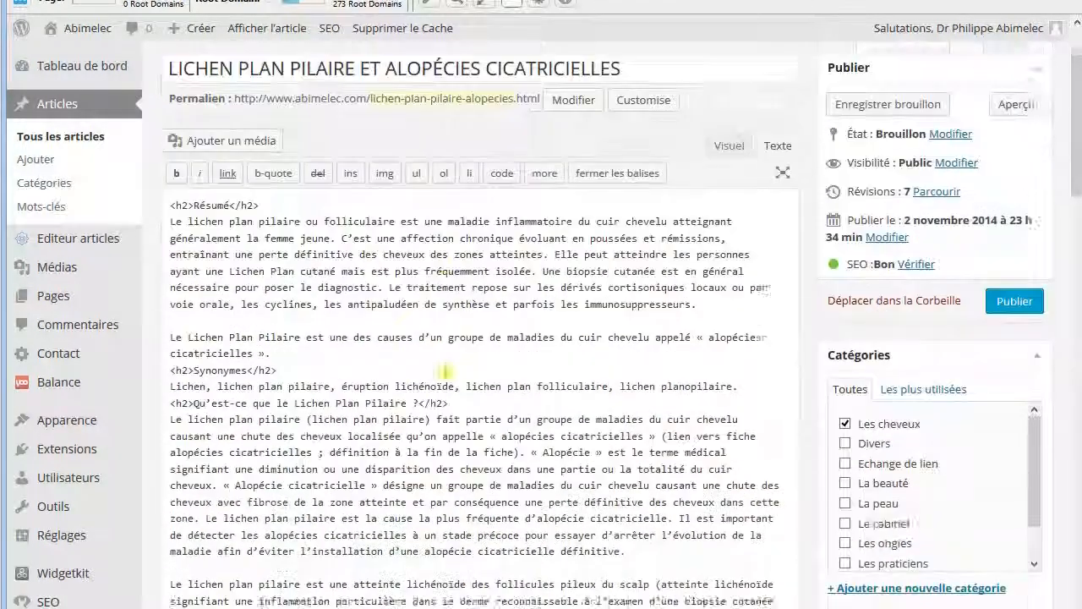
scroll(442, 321, down, 5)
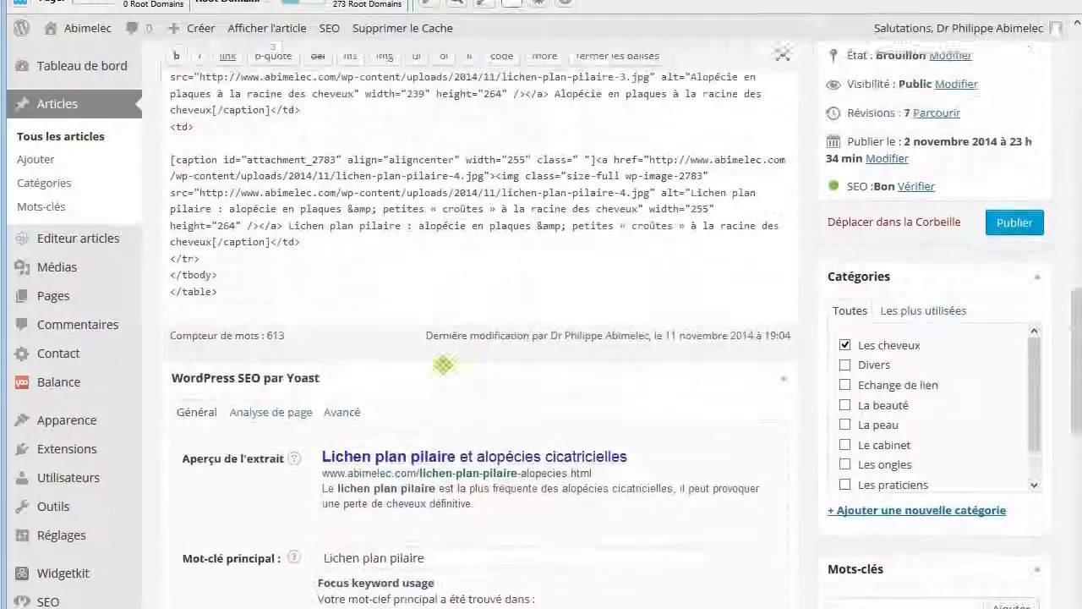
scroll(443, 355, up, 3)
scroll(442, 364, up, 2)
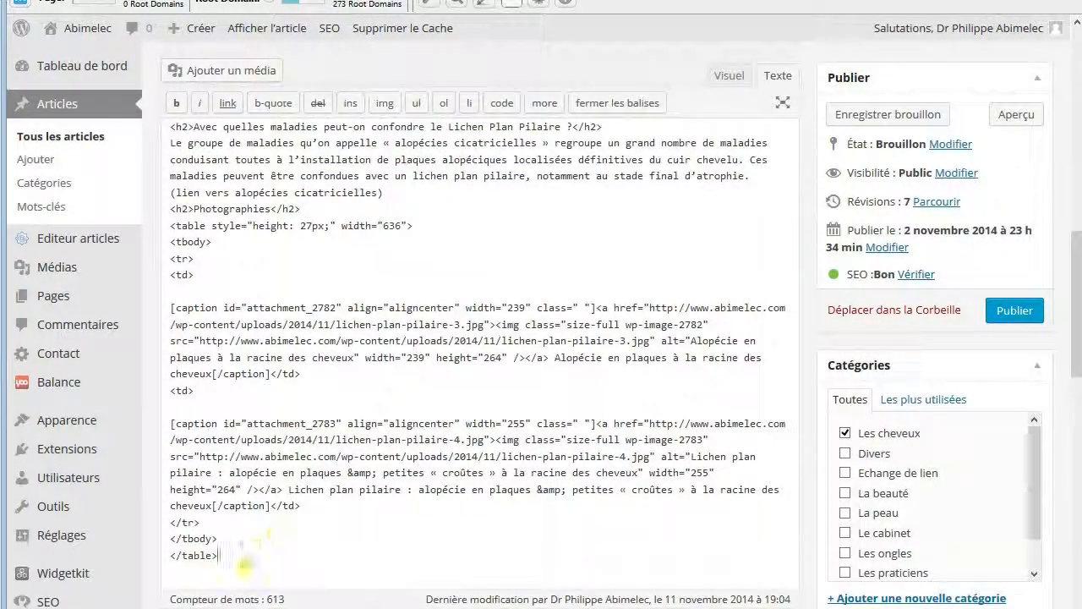
click(246, 566)
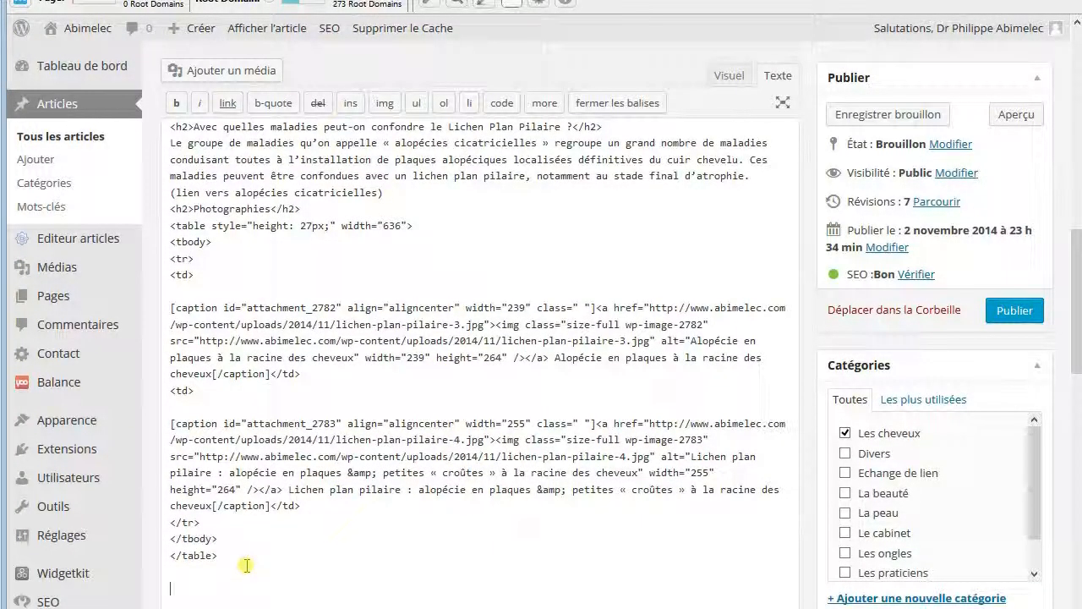
text(<iframe width="420" height="315" src="//www.youtube.com/embed/8Rj2bKT1kvg" frameborder="0" allowfullscreen></iframe>)
scroll(313, 541, down, 3)
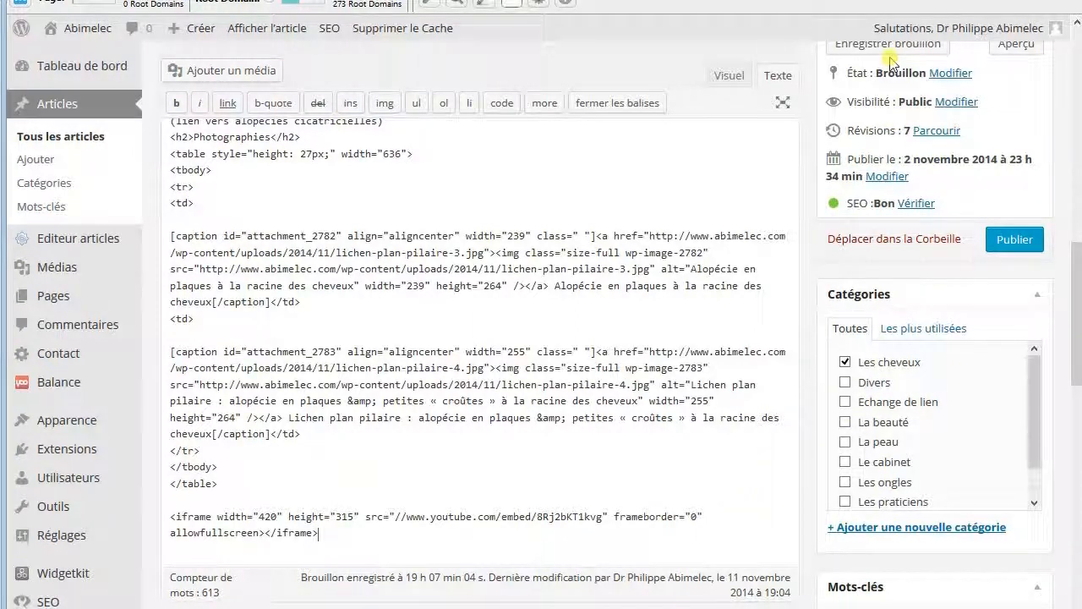
- Preview the draft article, play the embedded Lichen Planus video below the photographs and skip ahead in it
scroll(892, 61, up, 3)
click(1014, 199)
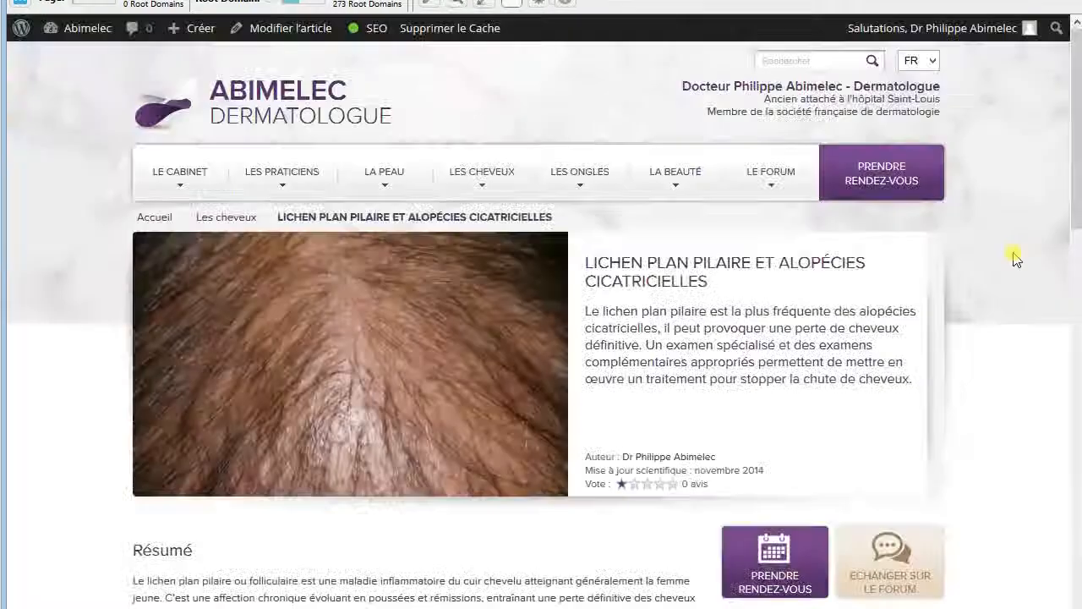
scroll(1015, 262, down, 8)
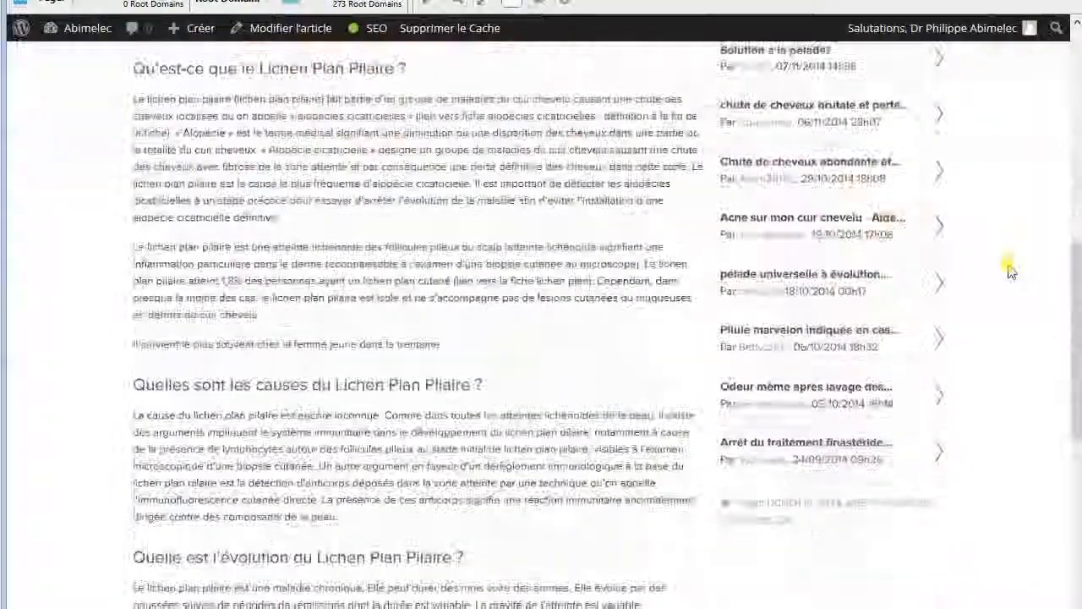
scroll(1010, 271, down, 10)
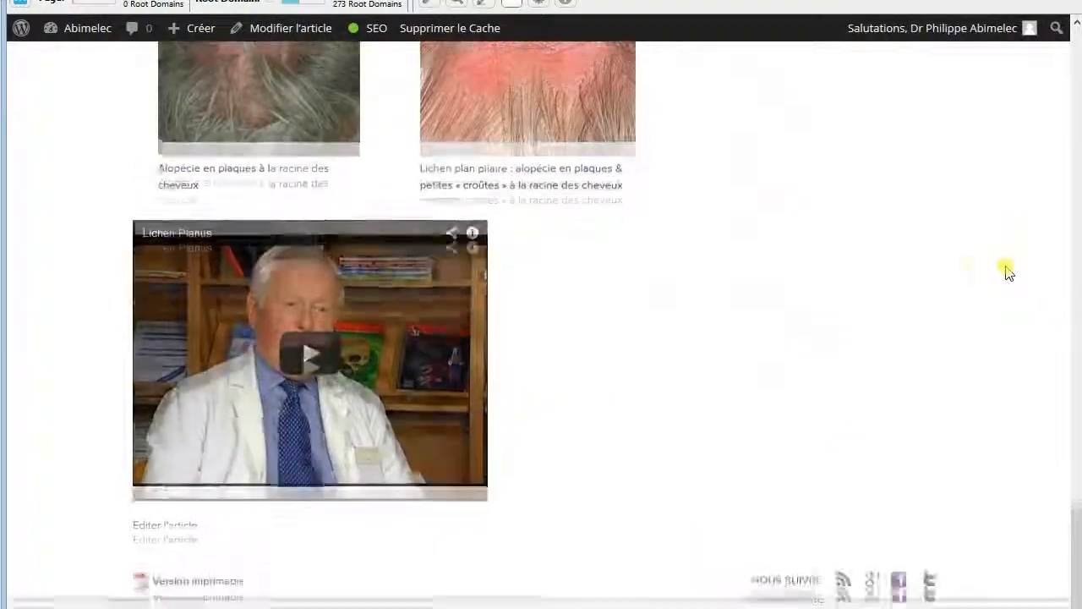
click(313, 347)
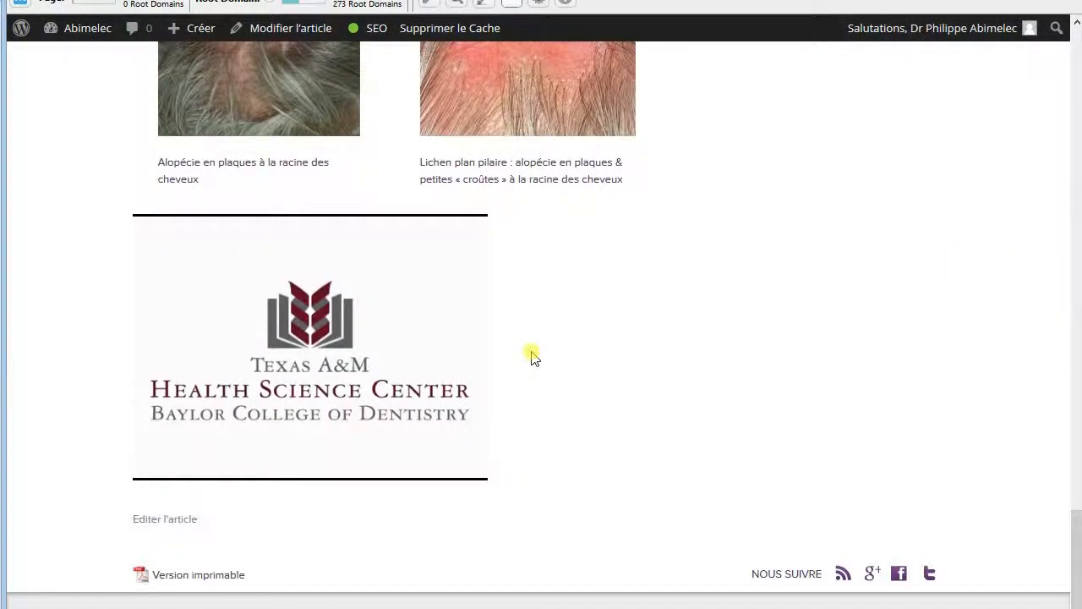
mouse_move(365, 426)
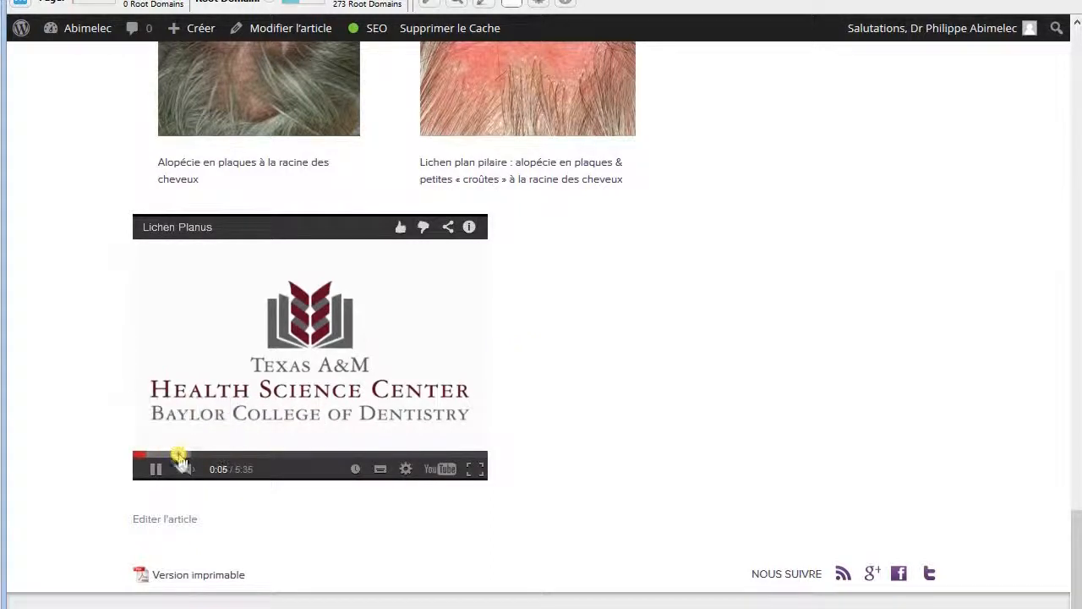
click(180, 459)
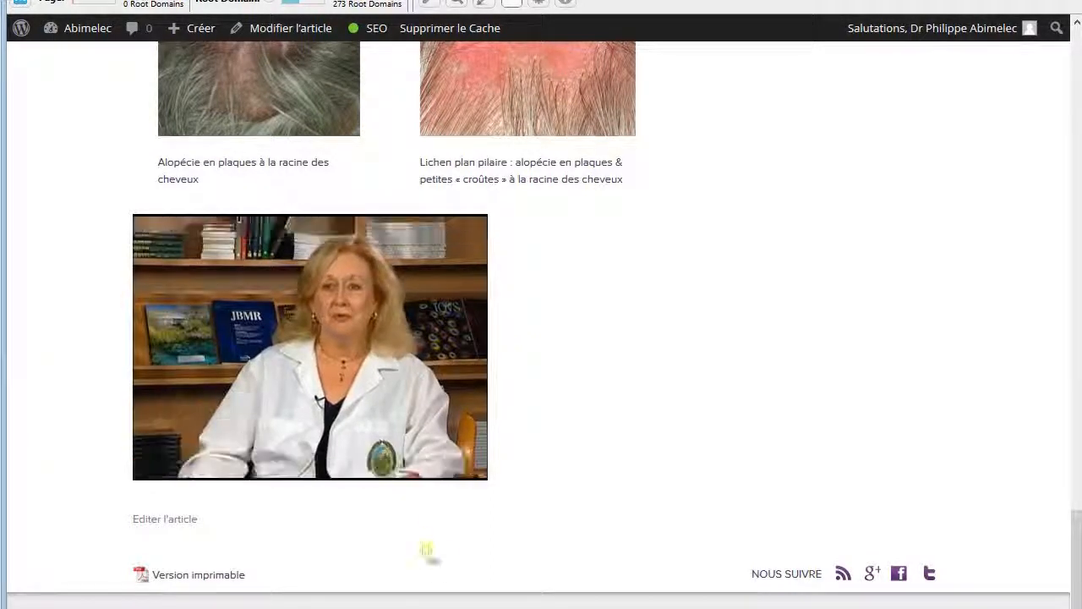